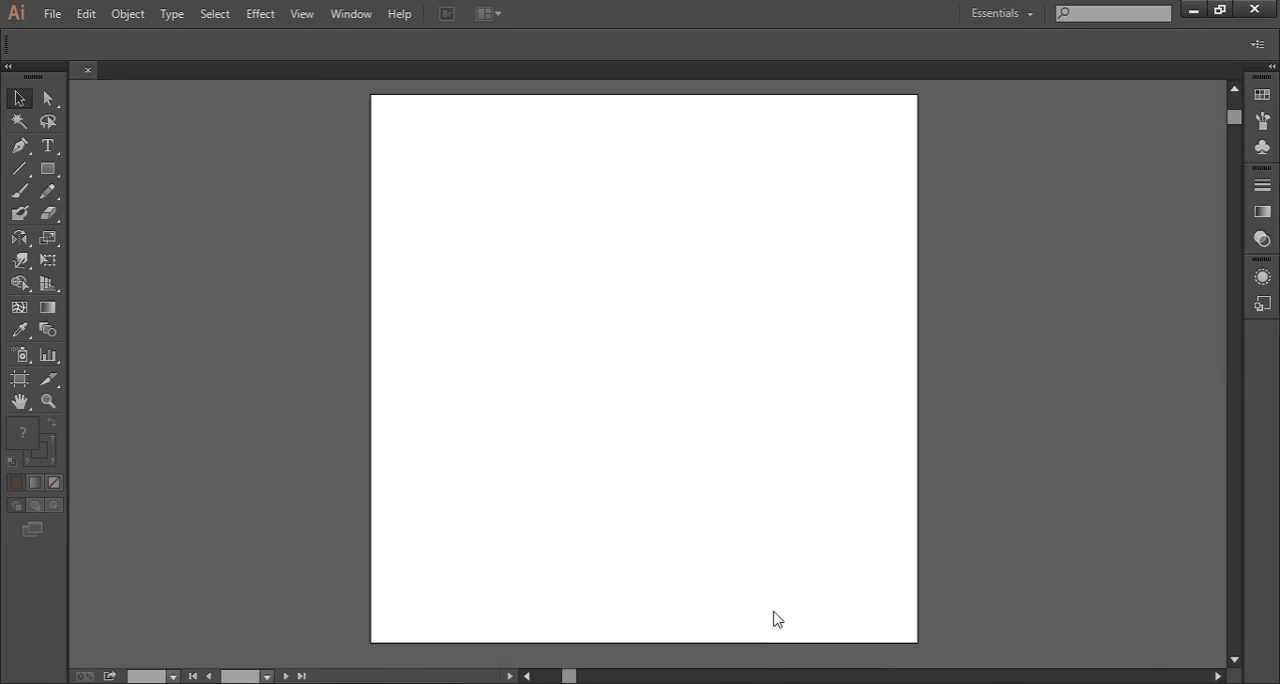
Step: Activate the Rectangle tool and set the fill colour to orange-red #ef5b33
left_click(47, 169)
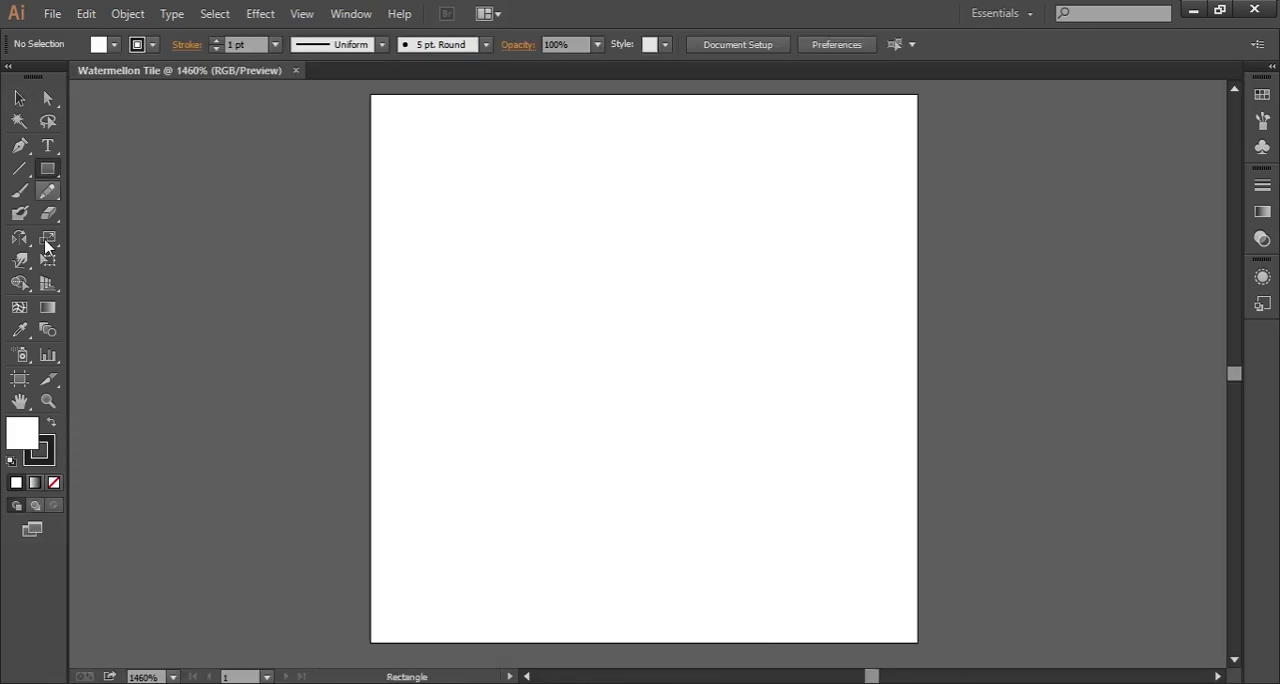
double_click(27, 441)
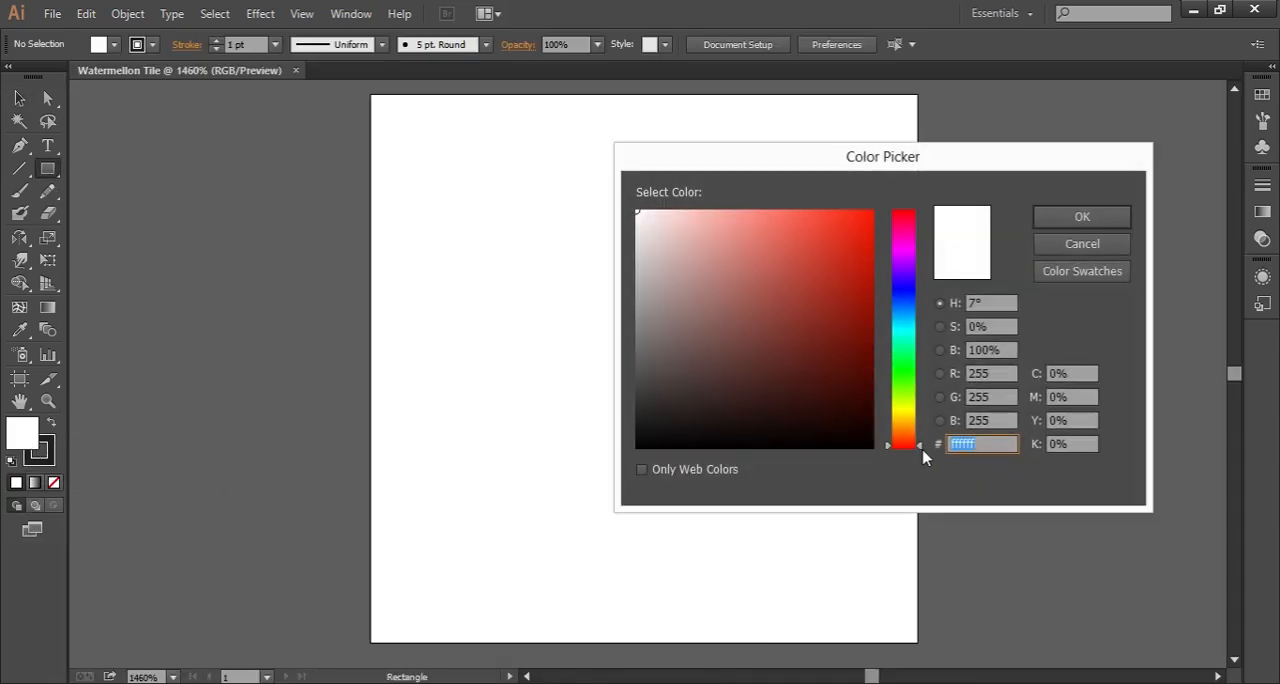
left_click_drag(926, 449, 920, 440)
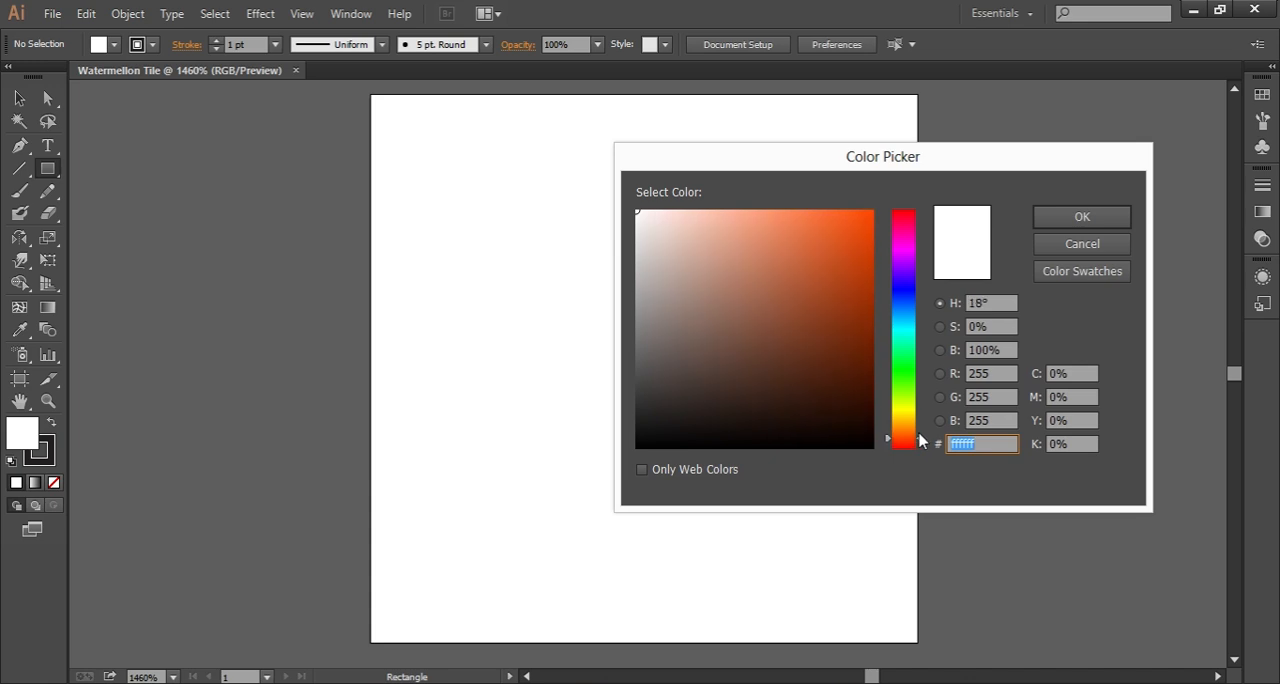
left_click_drag(830, 258, 829, 228)
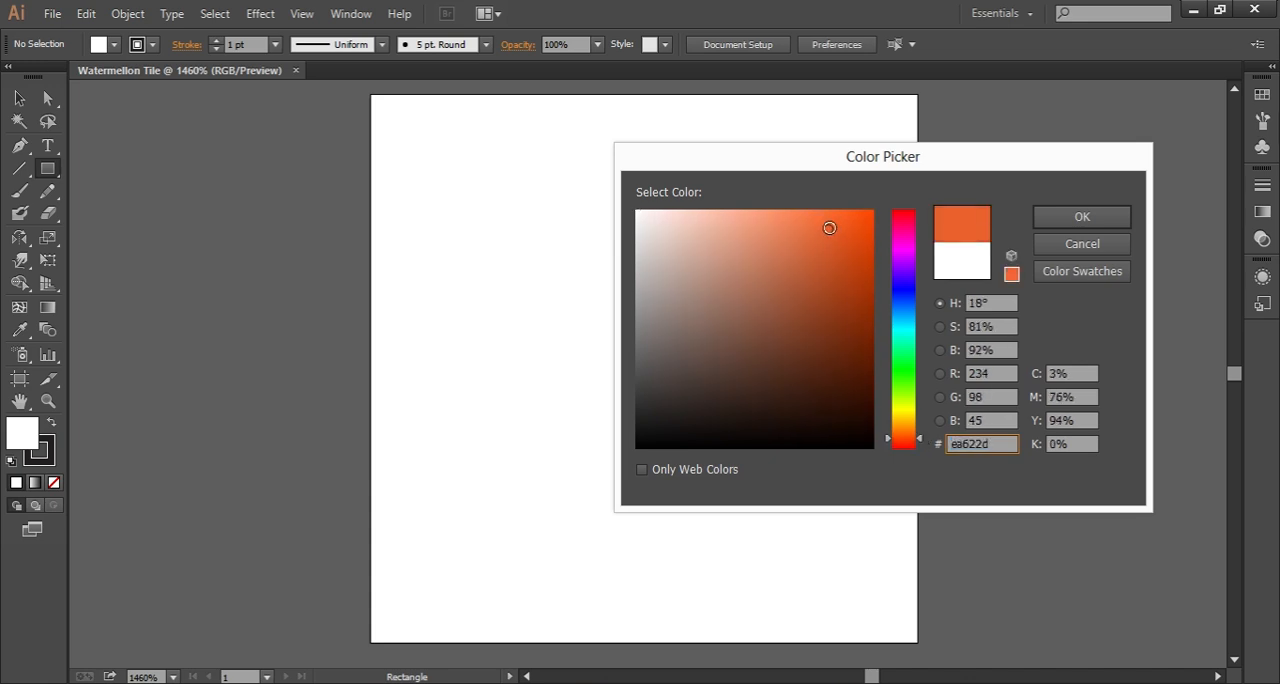
left_click_drag(920, 446, 919, 437)
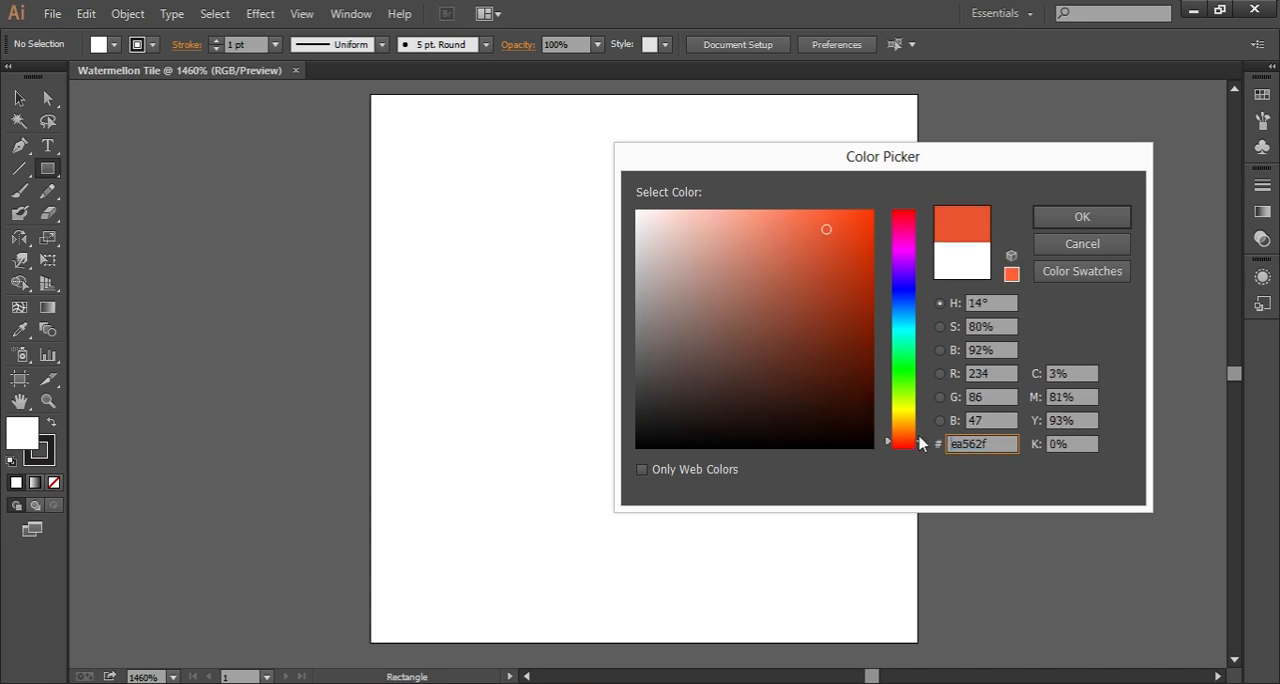
left_click_drag(826, 230, 824, 224)
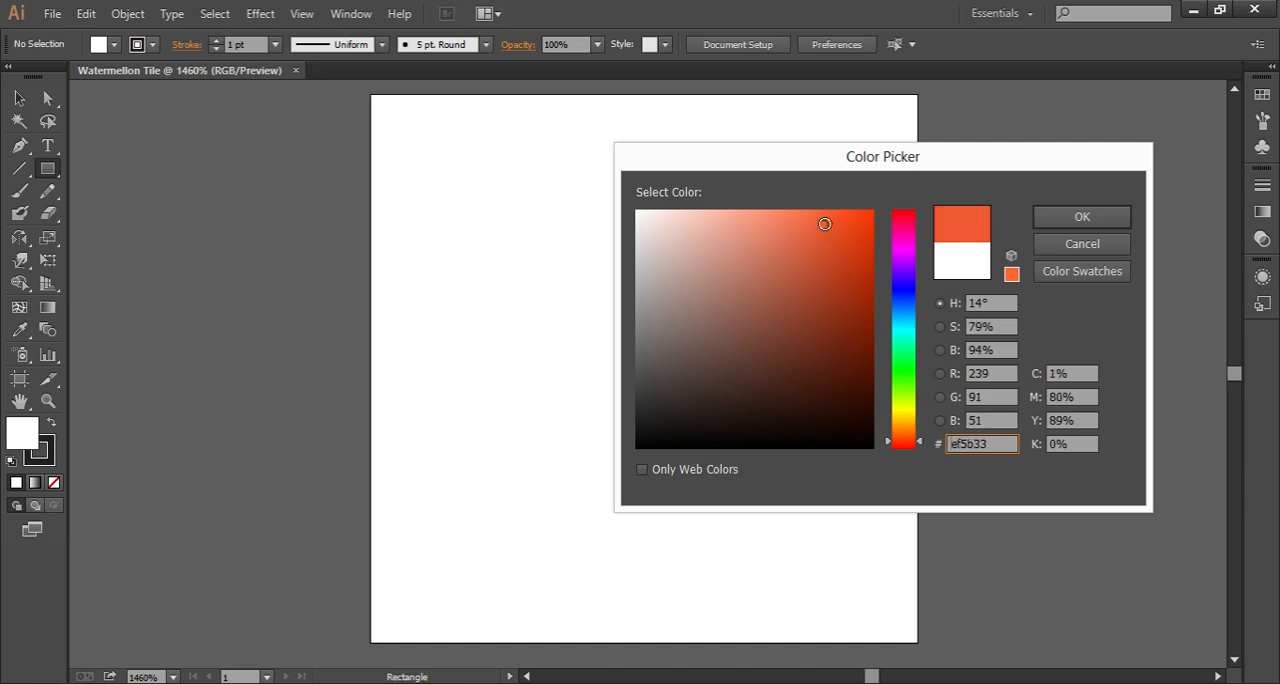
left_click(1083, 218)
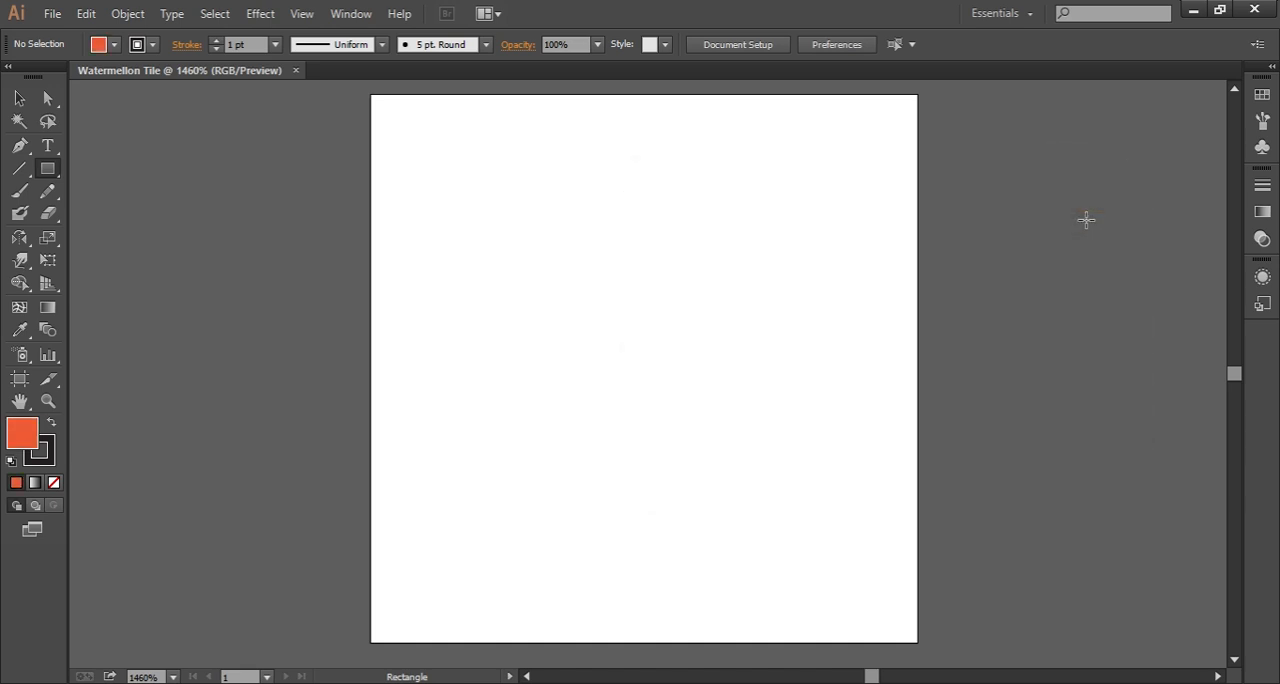
Step: Remove the stroke colour and create a 40 px by 40 px square on the artboard
left_click(48, 462)
left_click(53, 483)
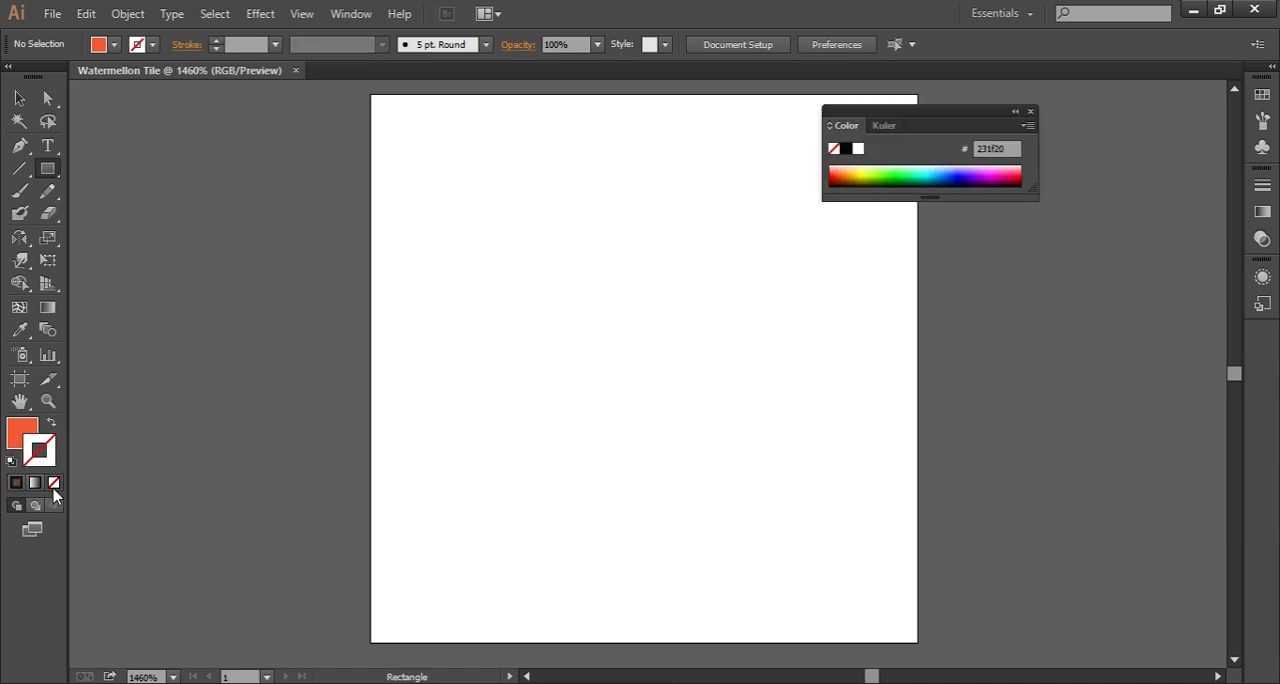
left_click(405, 146)
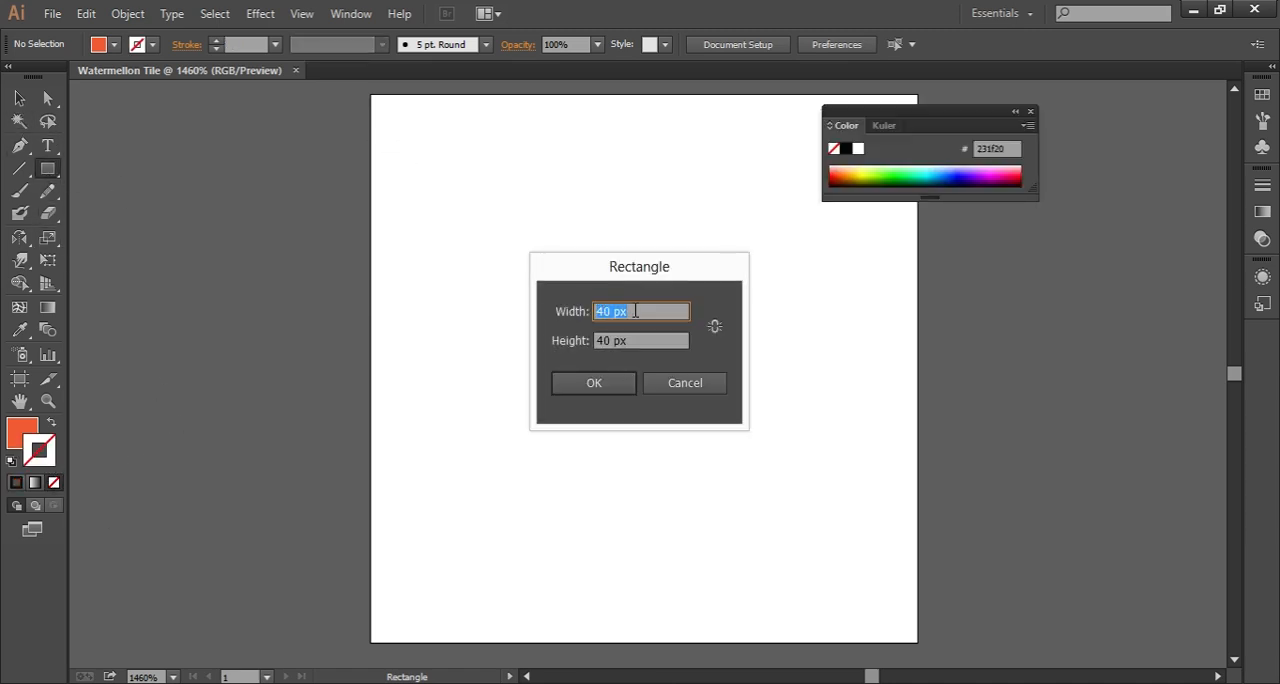
key("Tab")
left_click(602, 390)
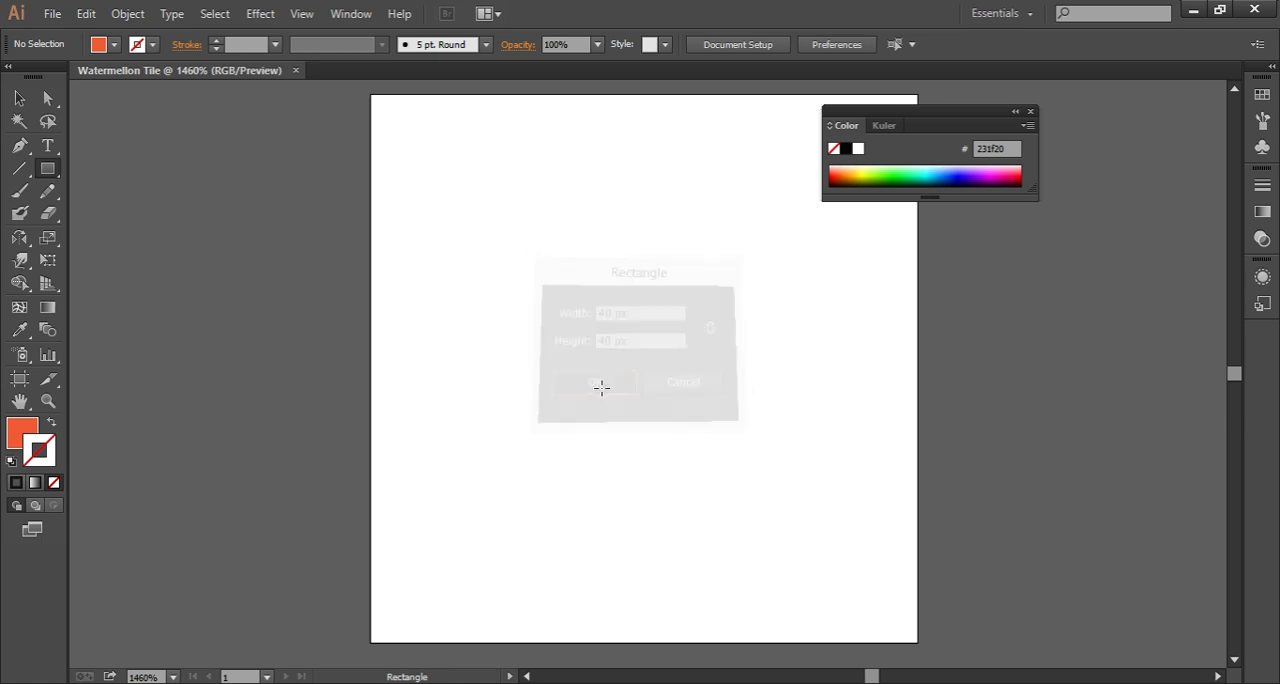
Step: Move the orange-red square to cover the artboard exactly, then close the floating colour settings and deselect the square
left_click(14, 100)
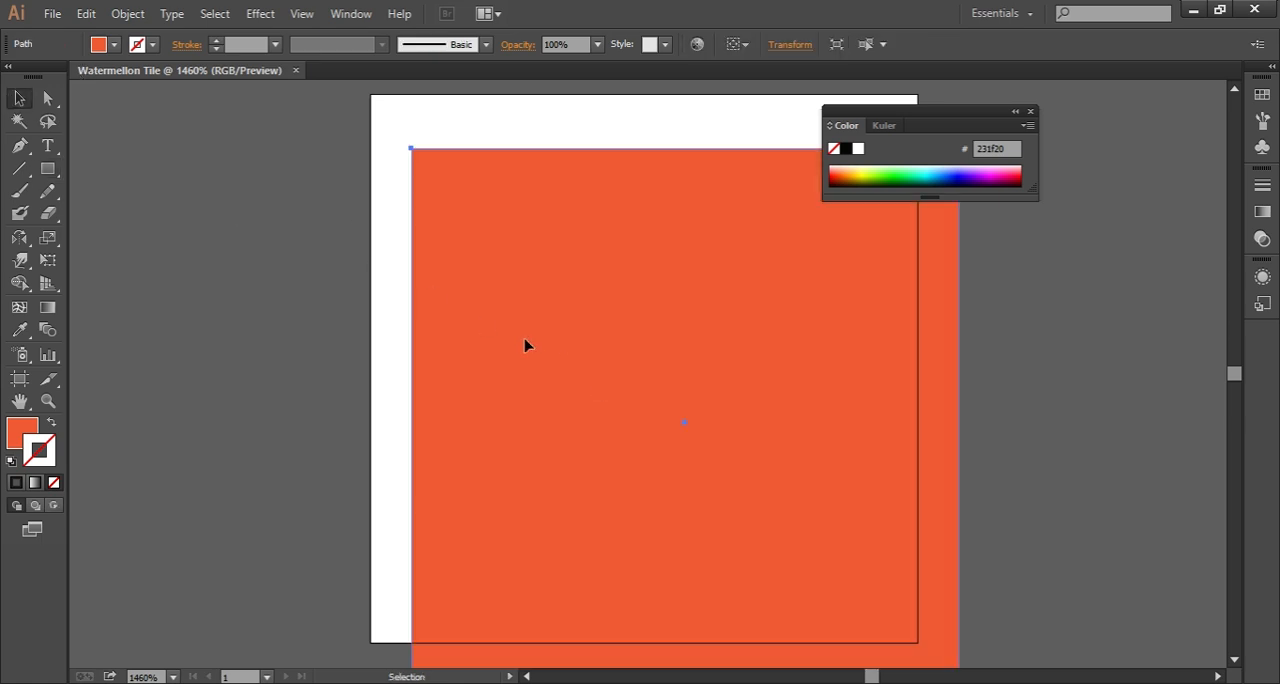
left_click(598, 366)
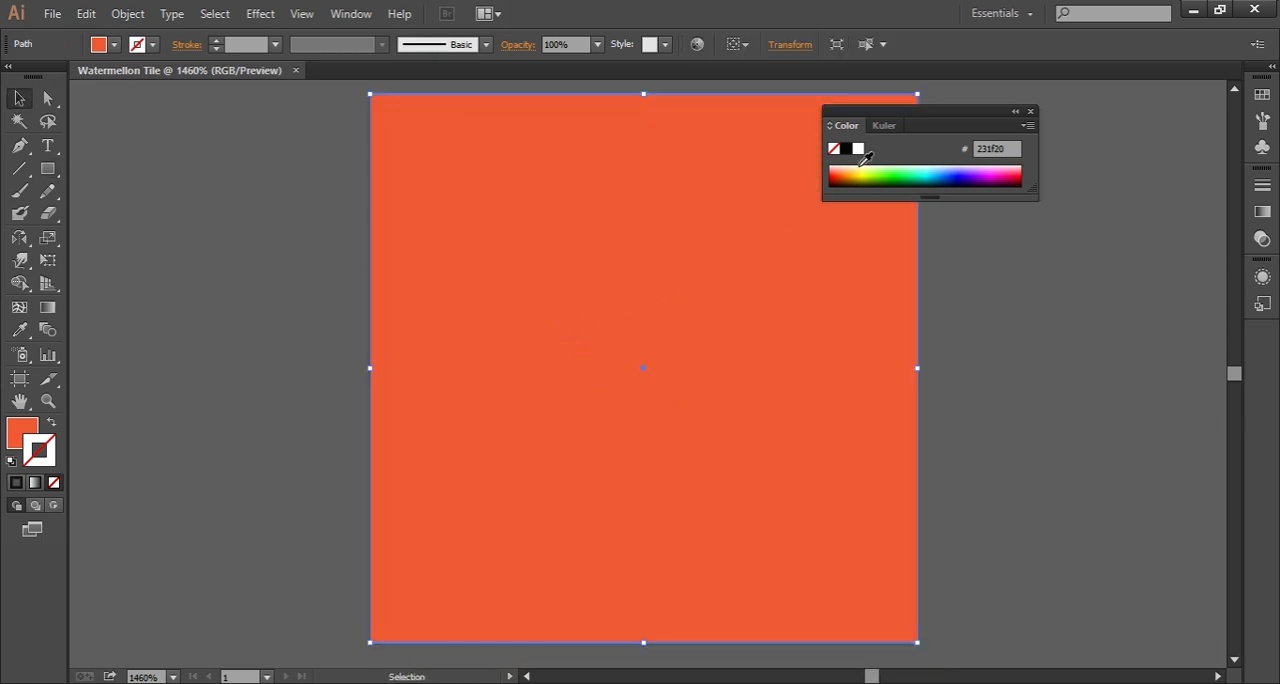
left_click(1031, 111)
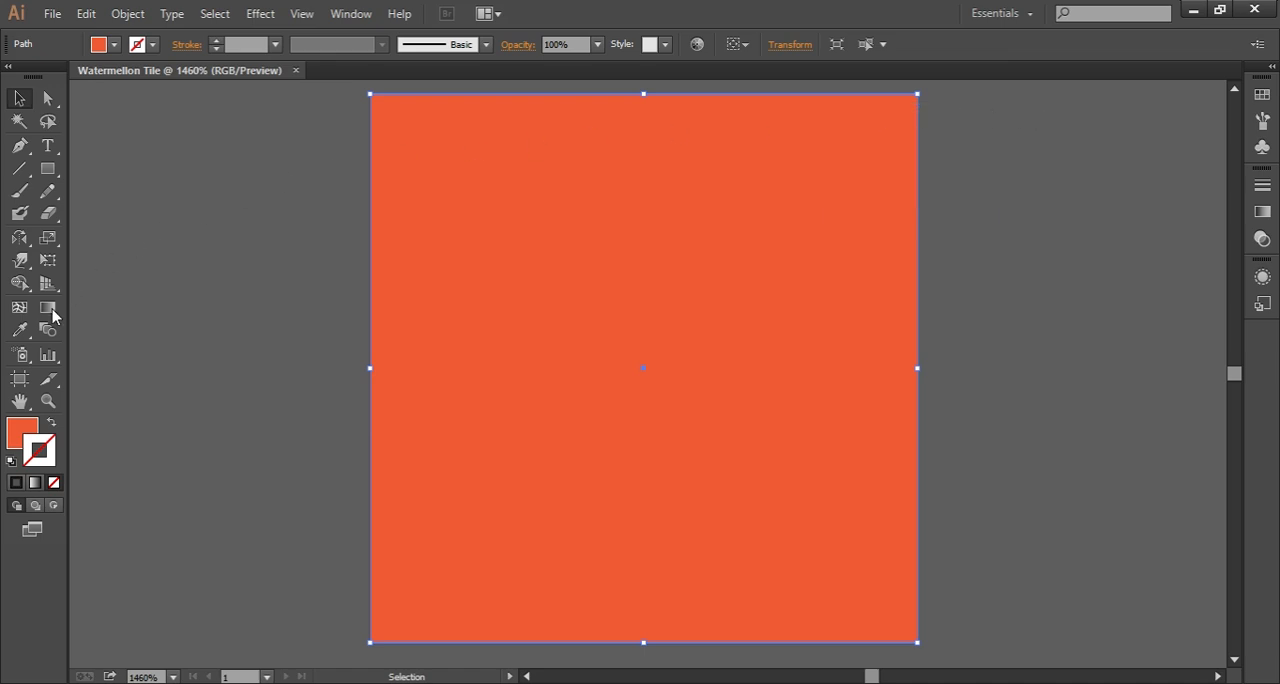
left_click(234, 196)
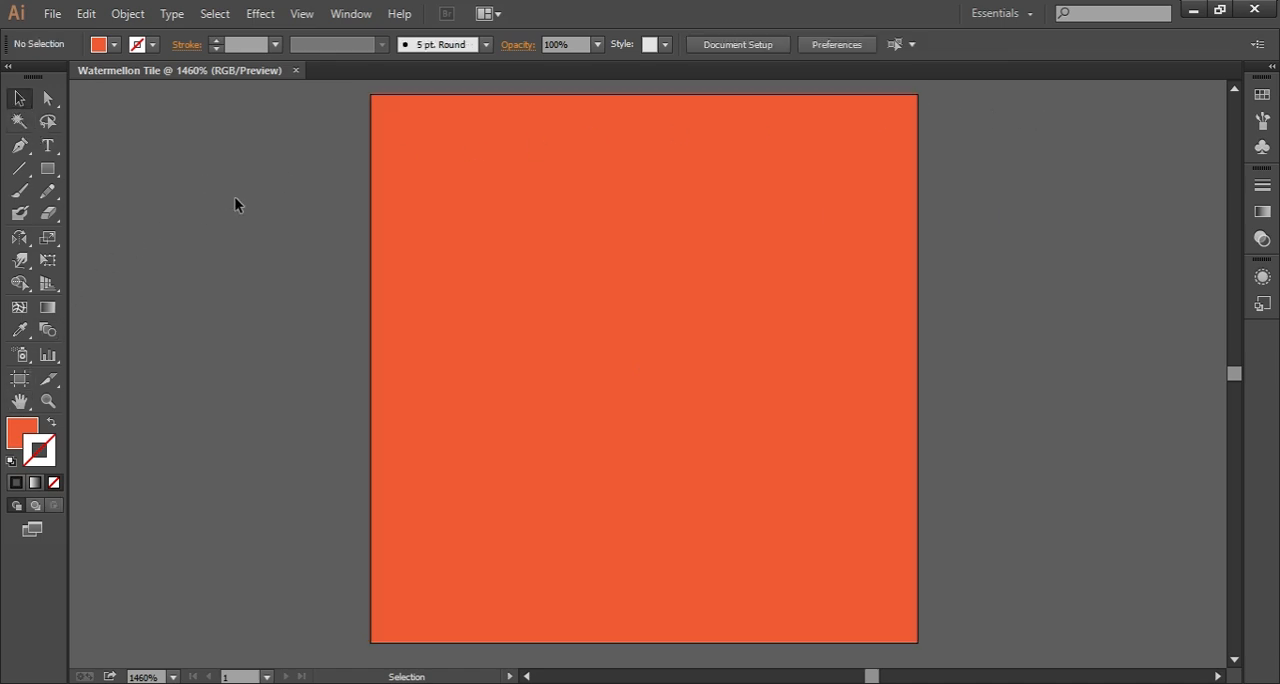
Step: Set the fill colour to dark brown #6d390a
left_click(18, 433)
double_click(18, 433)
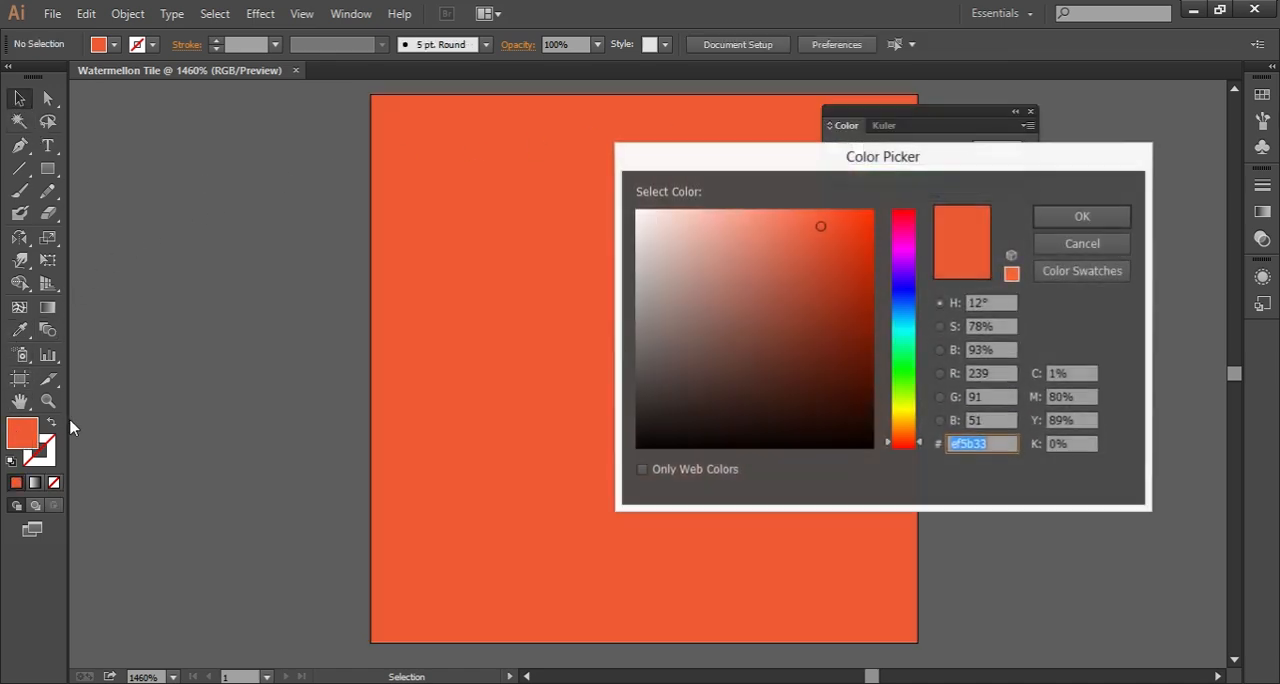
left_click_drag(920, 444, 920, 431)
left_click_drag(850, 348, 854, 345)
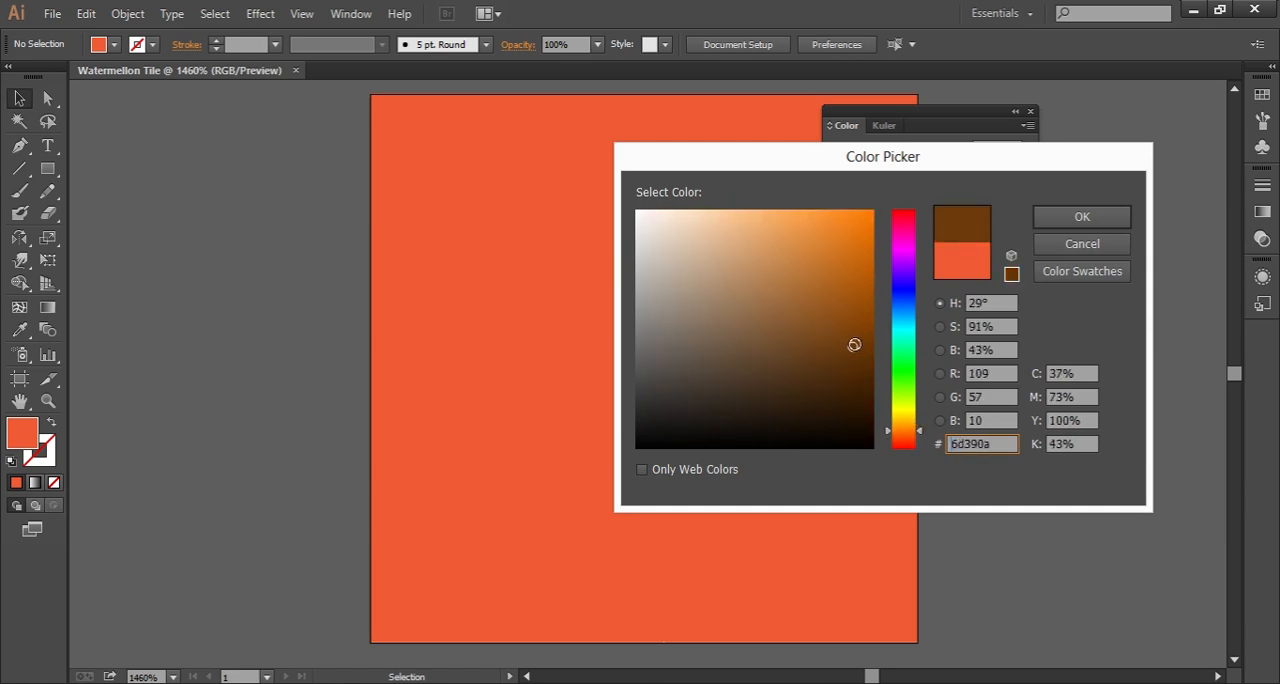
left_click(1066, 216)
left_click(1031, 112)
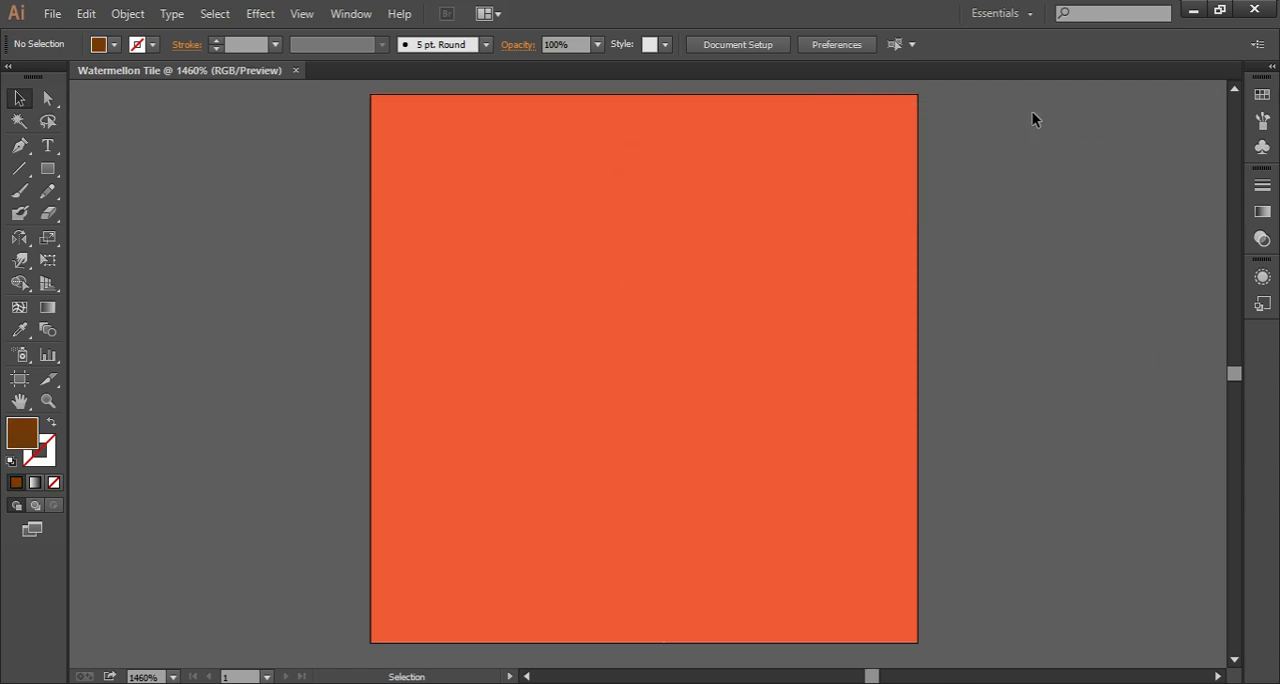
Step: Draw a closed teardrop-shaped seed, rounded above and pointed below, with the Pen tool in the empty area left of the artboard
left_click(19, 146)
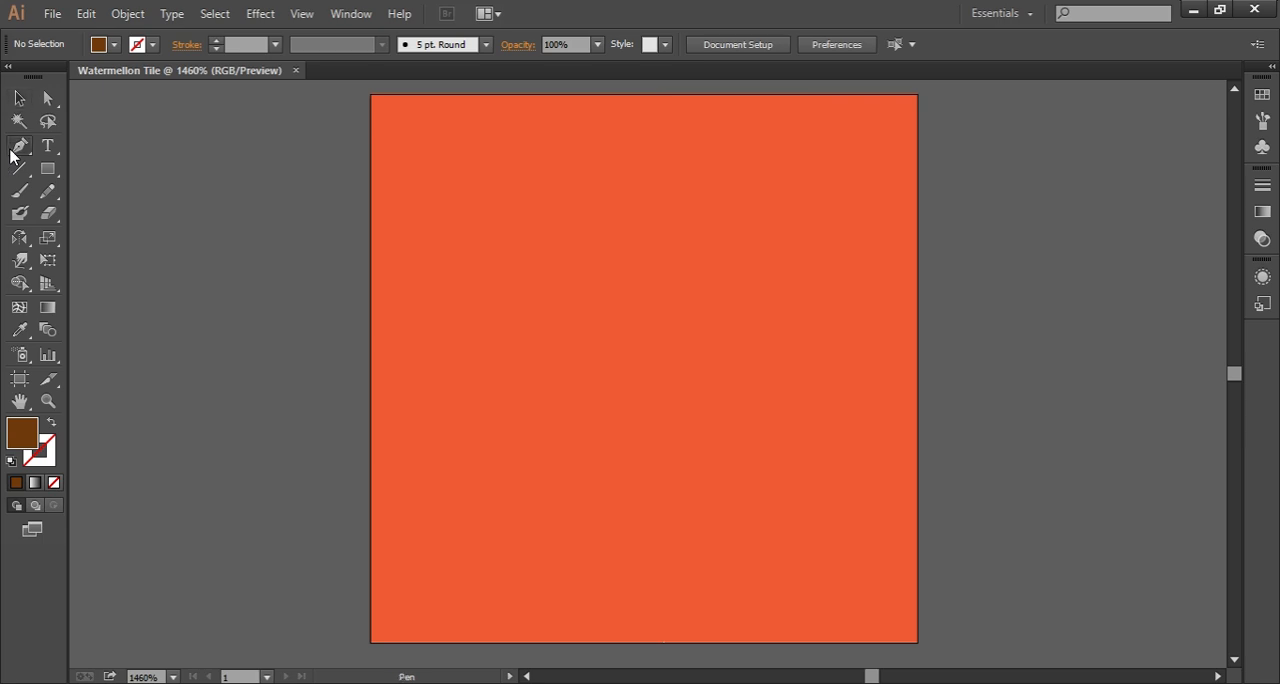
left_click(262, 408)
left_click(257, 393)
left_click(244, 372)
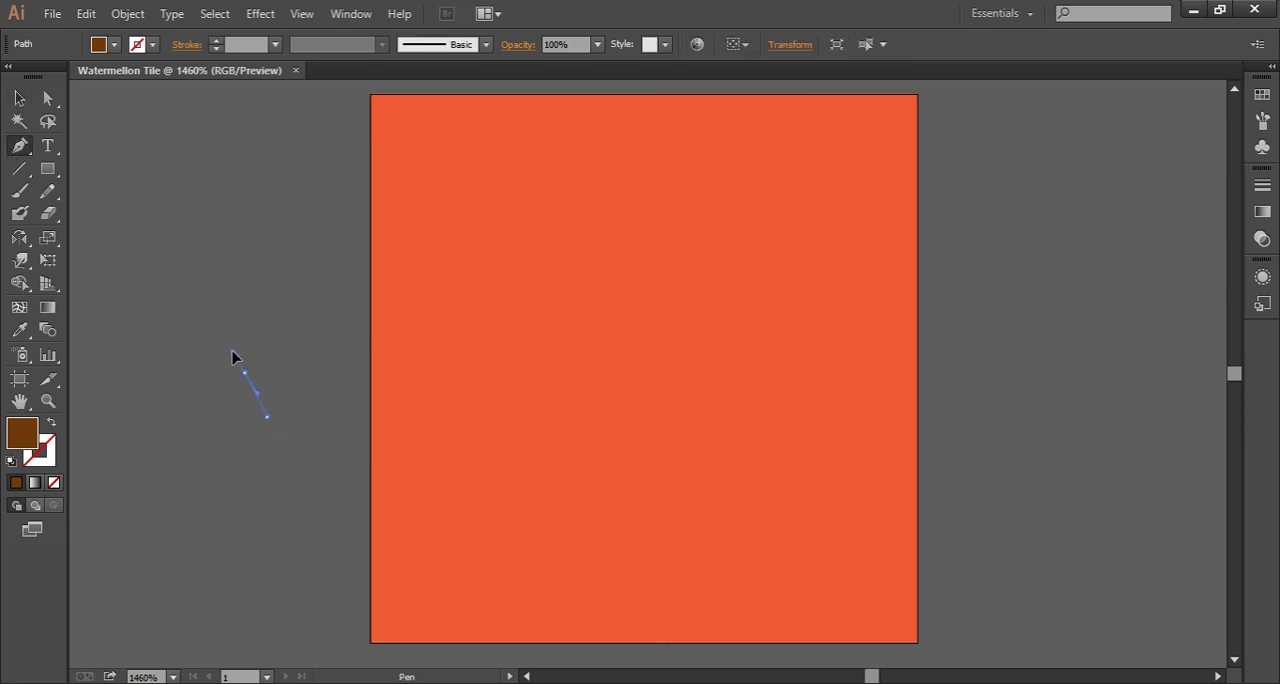
left_click(237, 352)
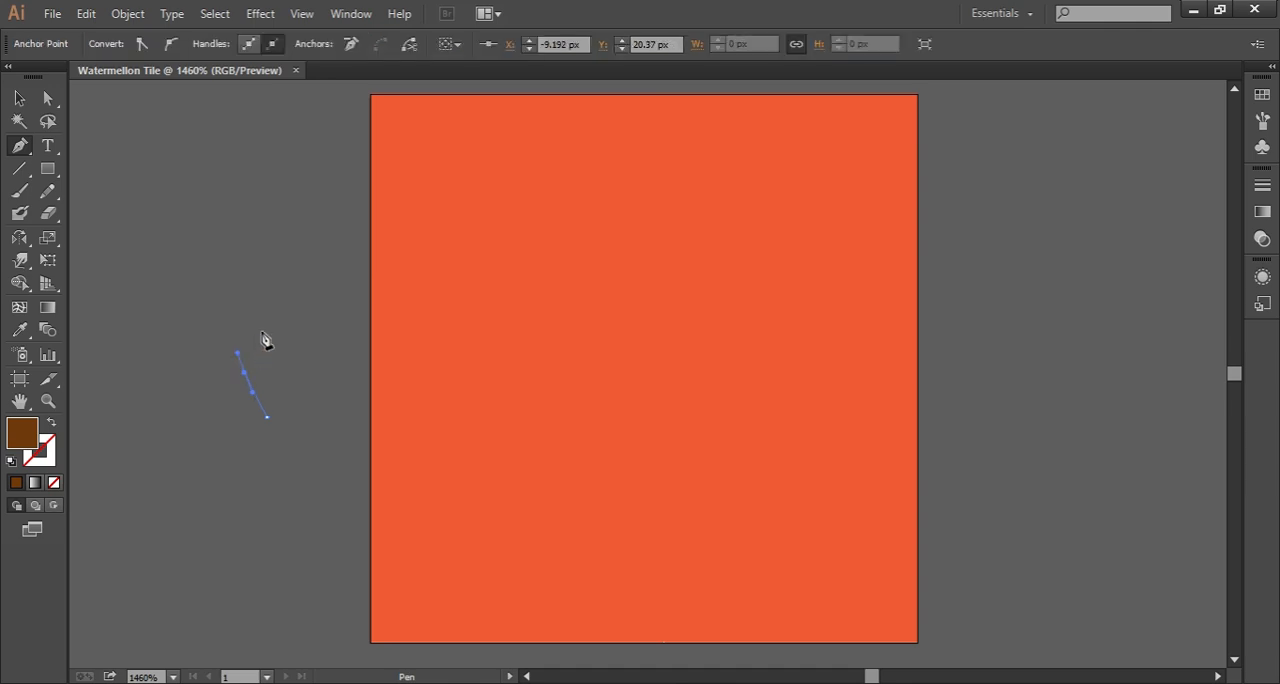
left_click_drag(266, 318, 291, 324)
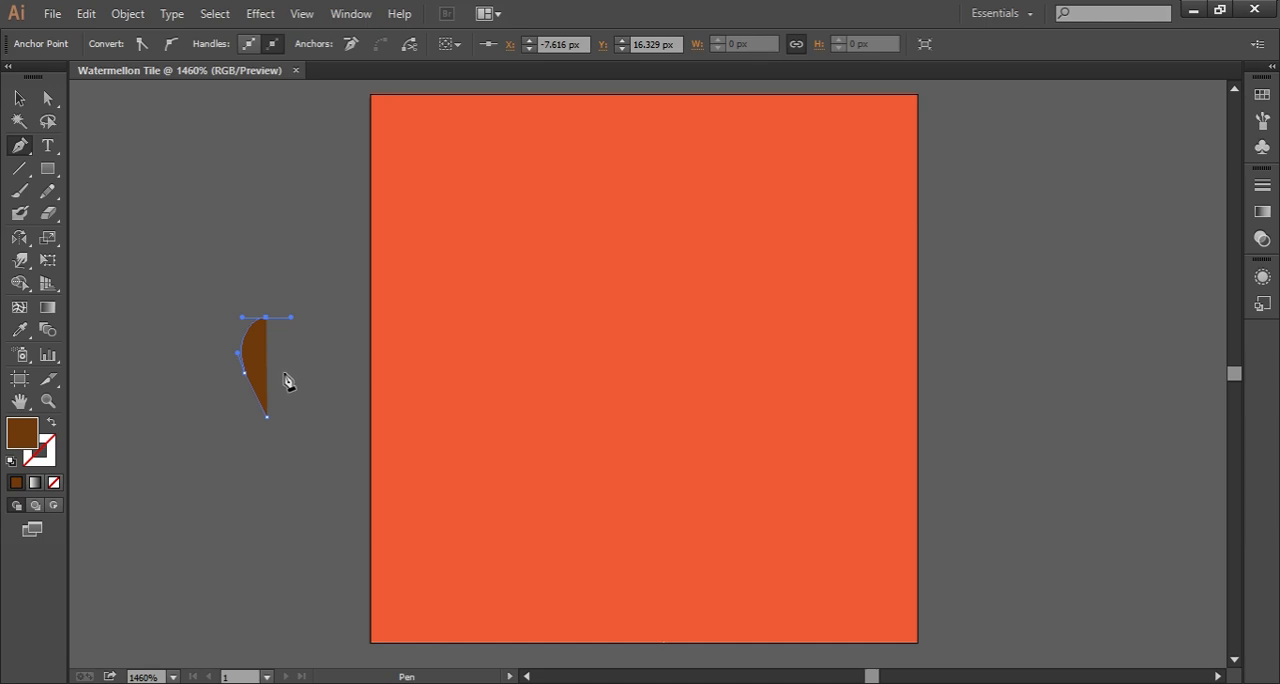
left_click_drag(285, 372, 278, 396)
left_click_drag(278, 396, 278, 398)
left_click(266, 416)
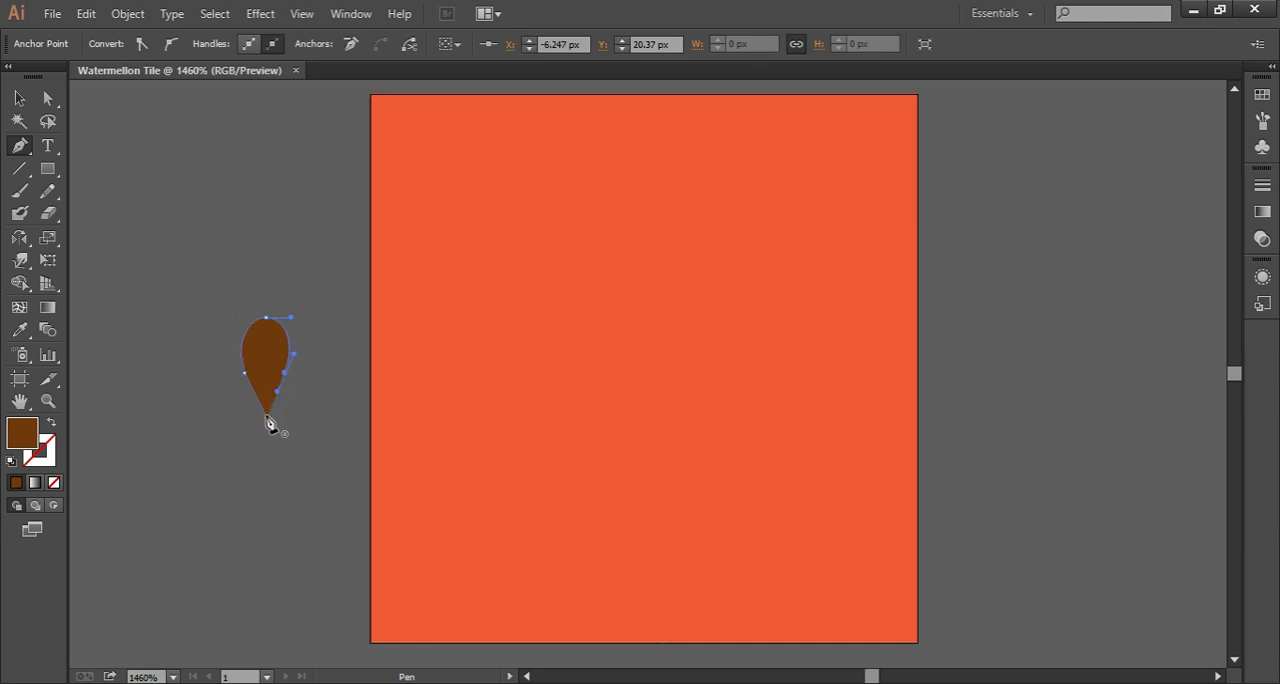
left_click(19, 97)
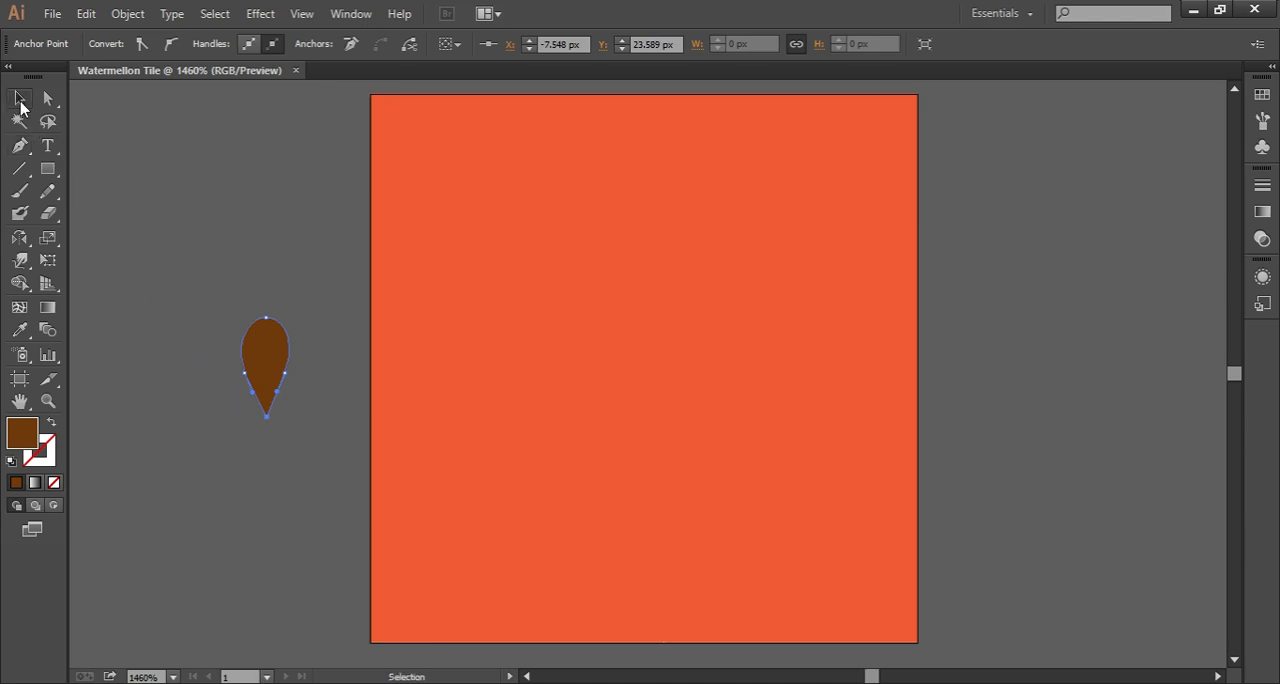
left_click(216, 200)
Step: Lower the seed's top anchor point slightly to flatten its rounded end, then deselect the shape
left_click(257, 360)
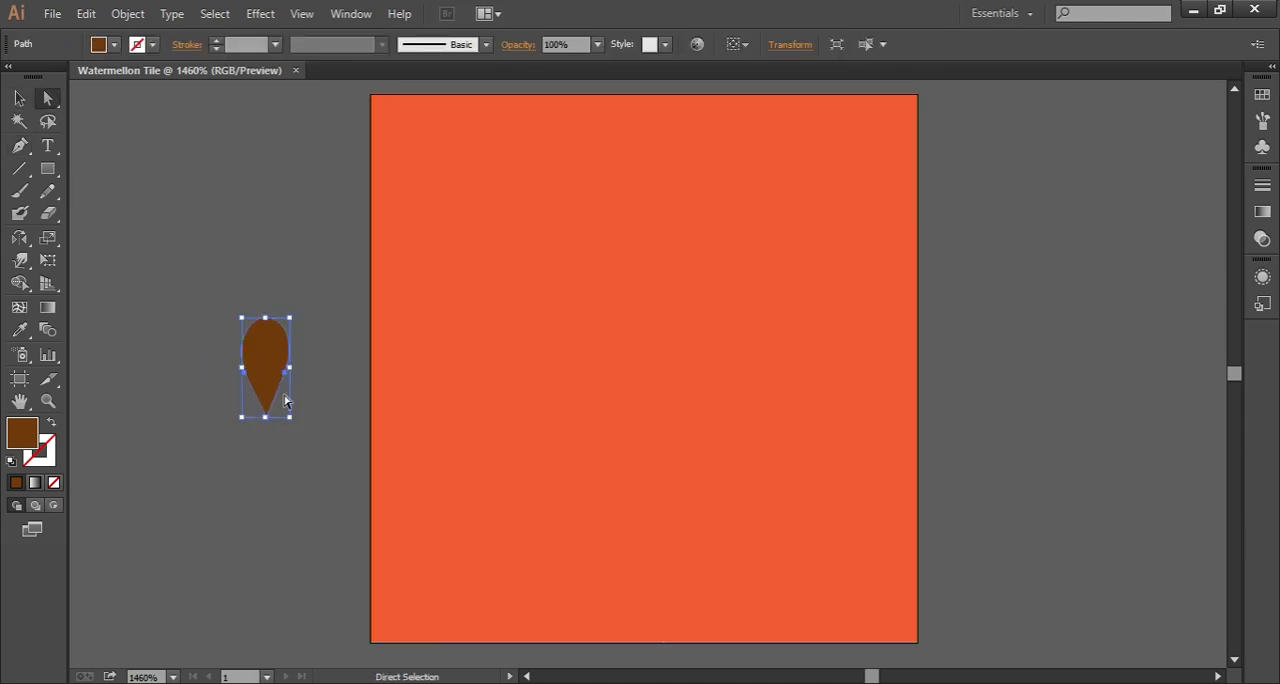
key("a")
left_click(286, 372)
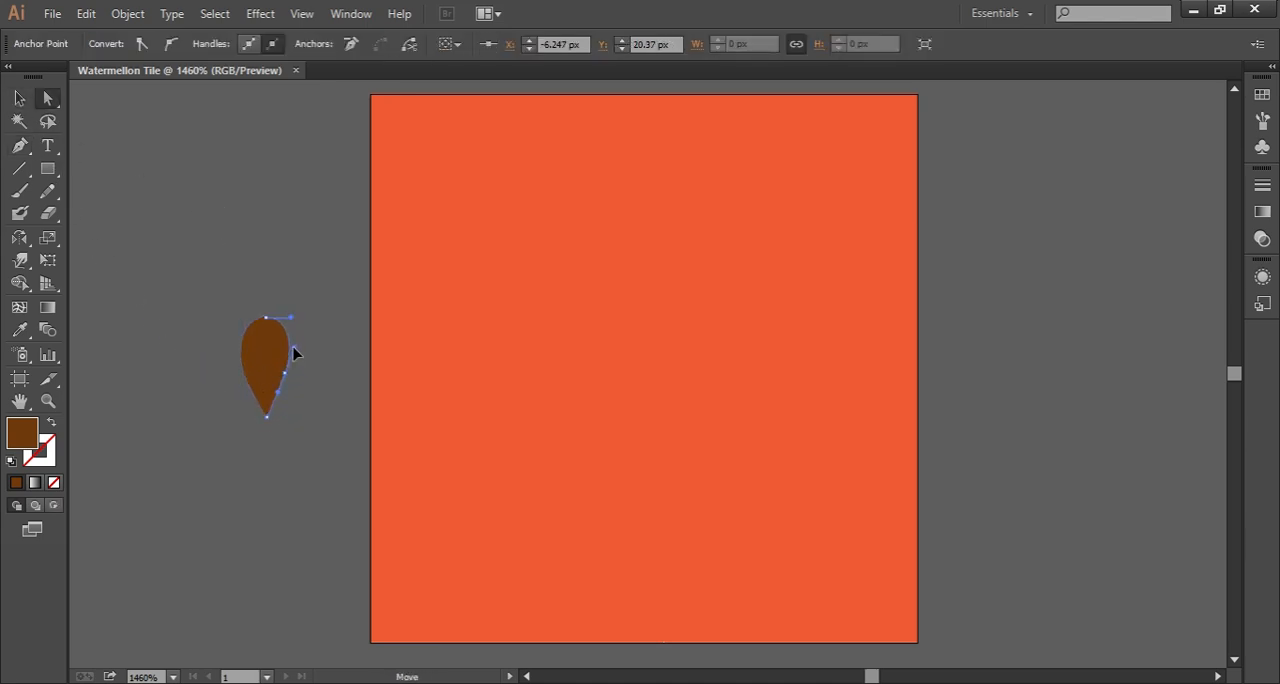
left_click(267, 319)
left_click(277, 300)
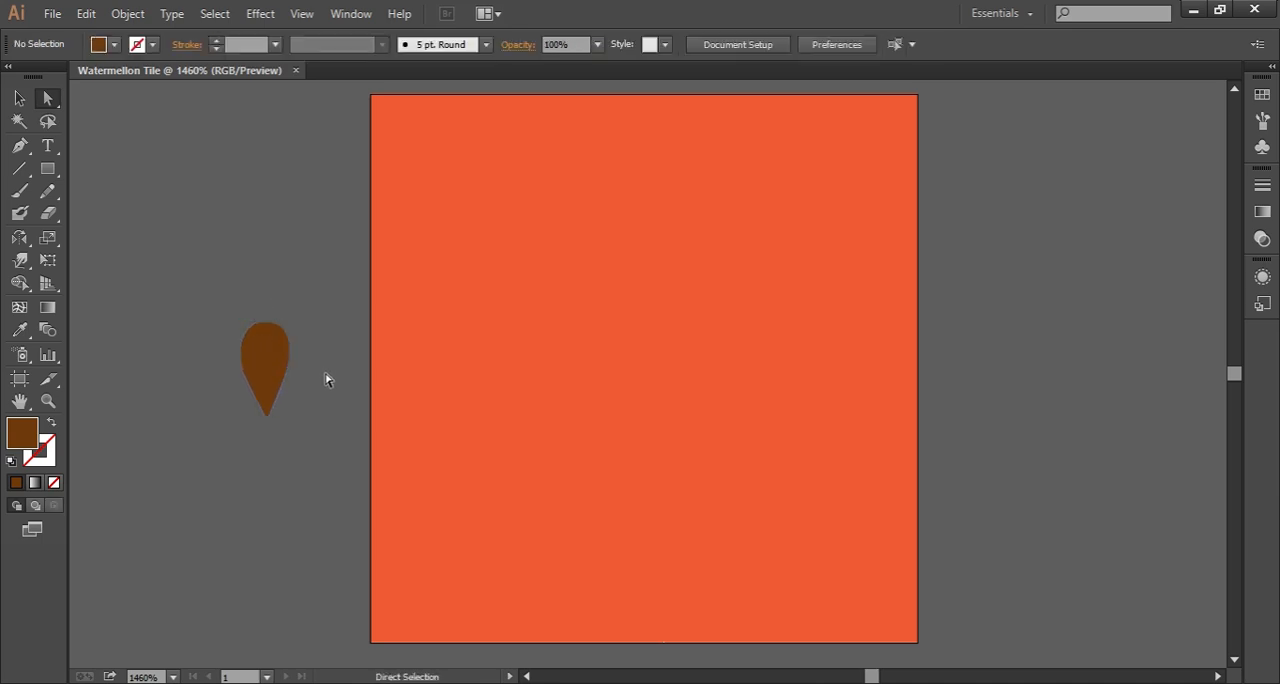
Step: Place eight copies of the seed across the square in staggered rows of three, two and three
left_click(265, 366)
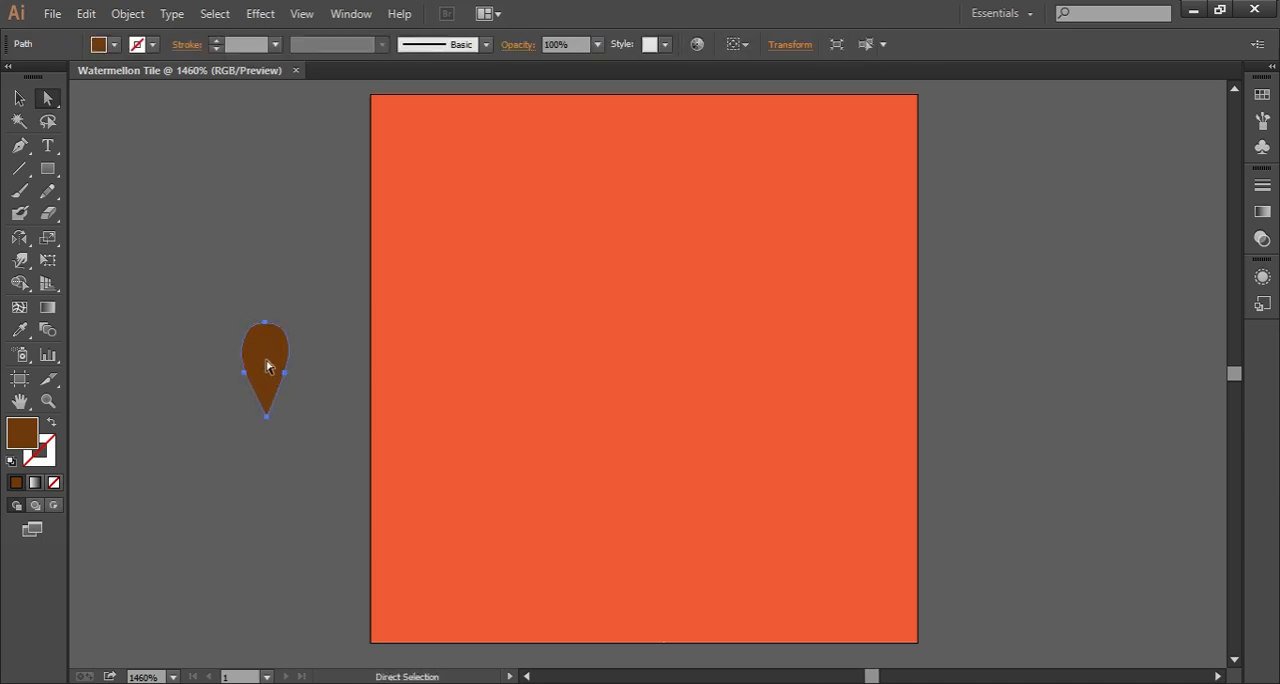
left_click_drag(266, 374, 836, 570)
Step: Tilt the top row's left seed clockwise and its middle seed slightly counter-clockwise, shifting both a little to the left
left_click(470, 194)
key("v")
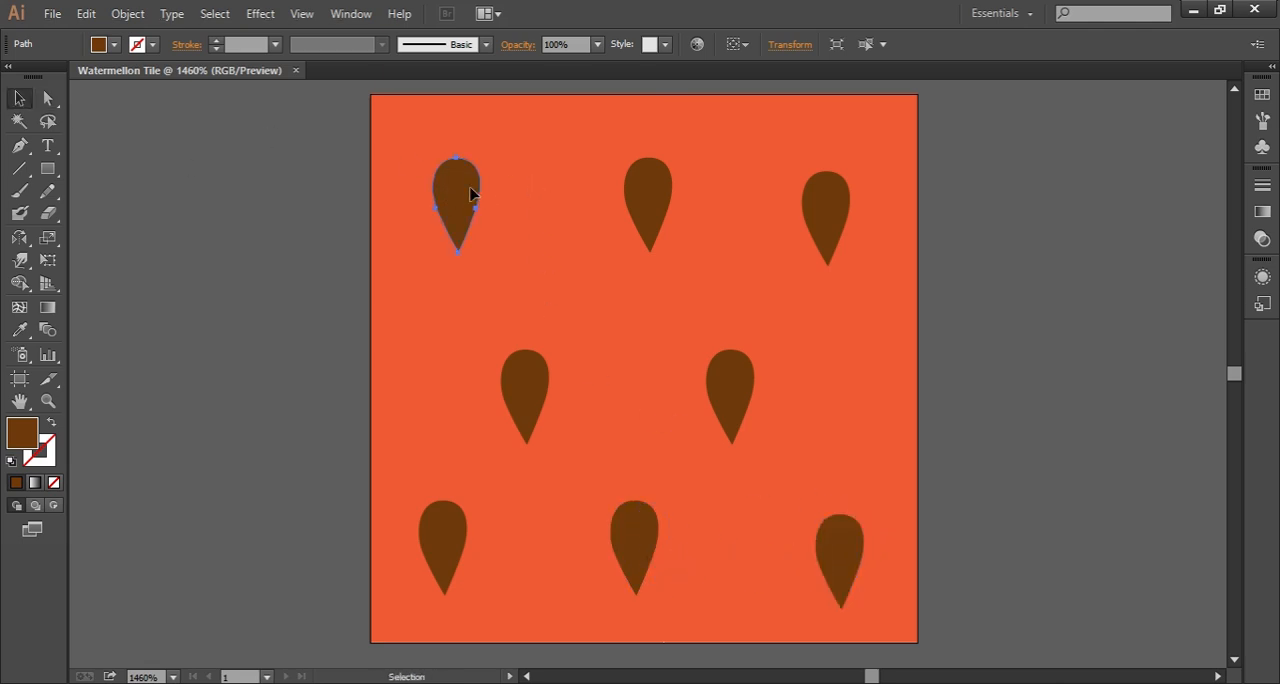
left_click(437, 217)
left_click(457, 191)
left_click_drag(488, 152, 466, 191)
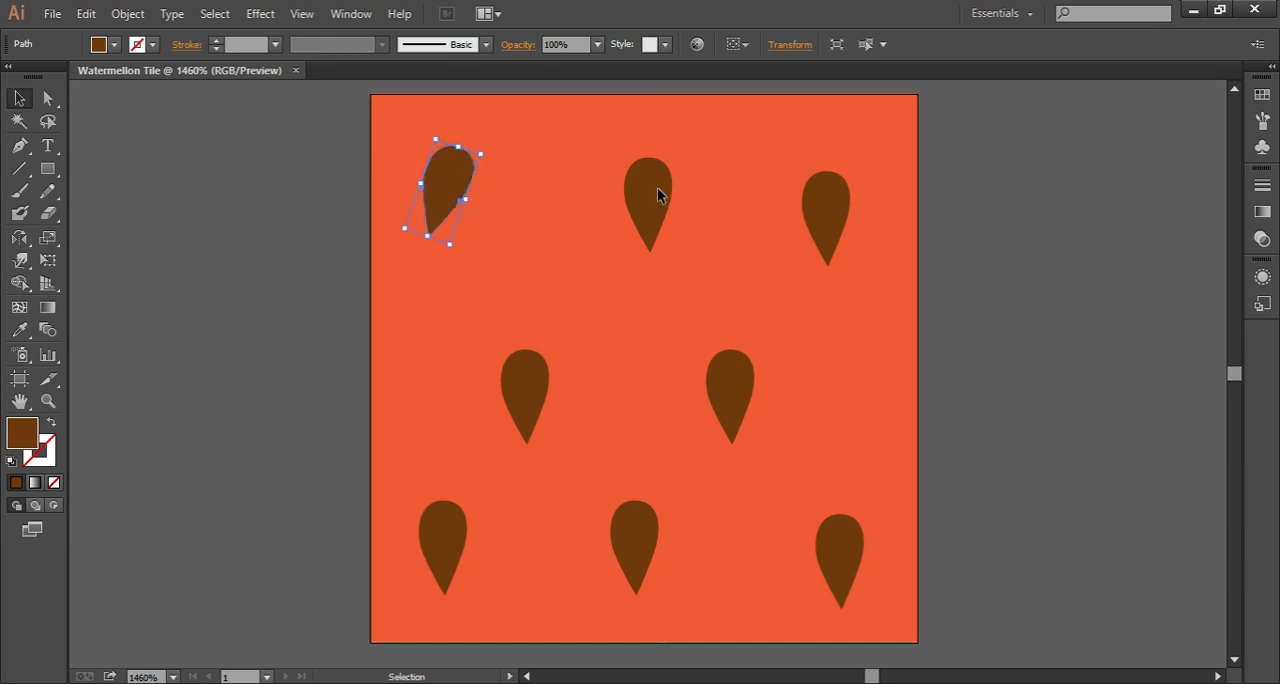
left_click_drag(658, 195, 644, 195)
left_click_drag(666, 152, 656, 149)
left_click(641, 200)
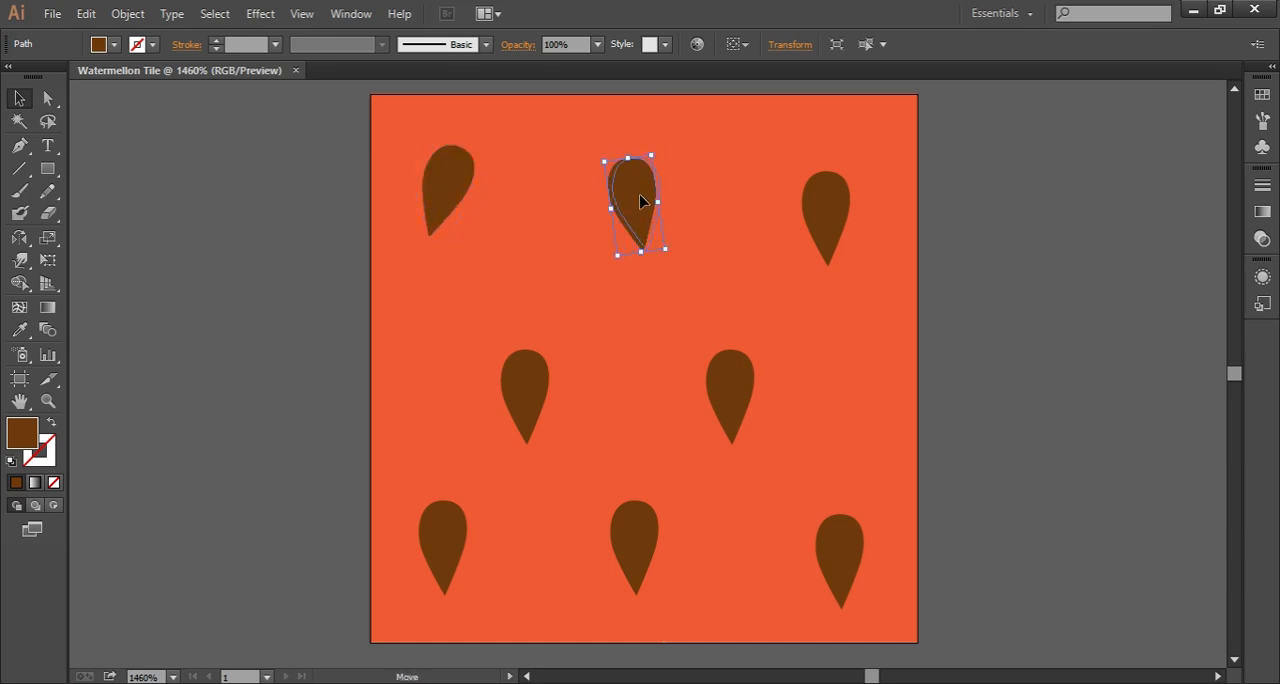
Step: Rotate the top row's right seed strongly clockwise, then move it slightly down and the middle seed slightly up
left_click(824, 222)
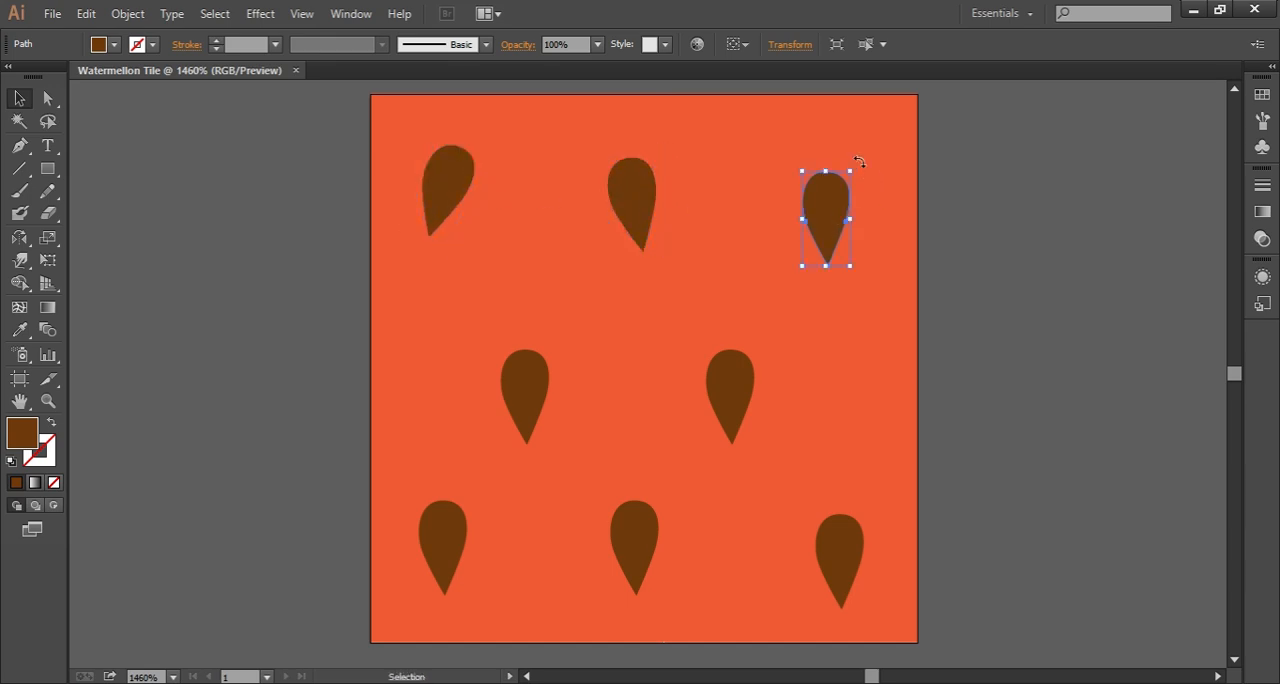
left_click_drag(859, 161, 851, 211)
left_click_drag(643, 189, 643, 176)
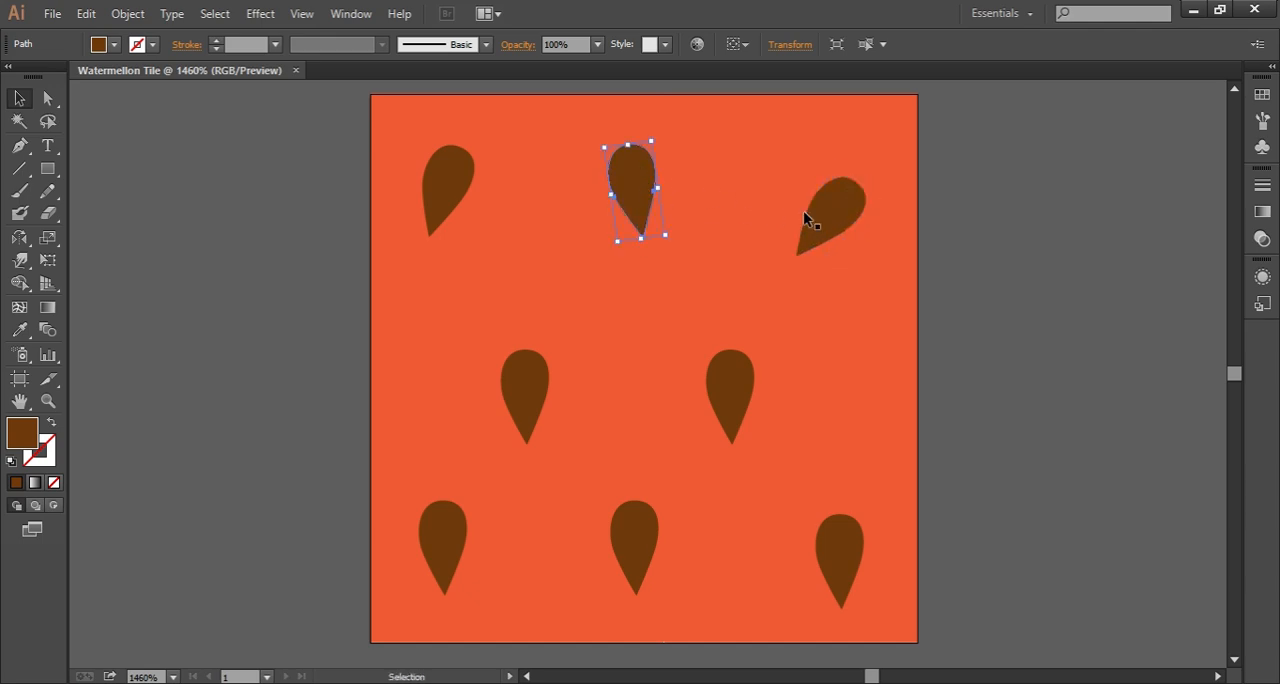
left_click_drag(814, 243, 814, 257)
Step: Tilt the bottom row's middle seed and the middle row's left seed clockwise, shifting each a little up and to the right
left_click(636, 549)
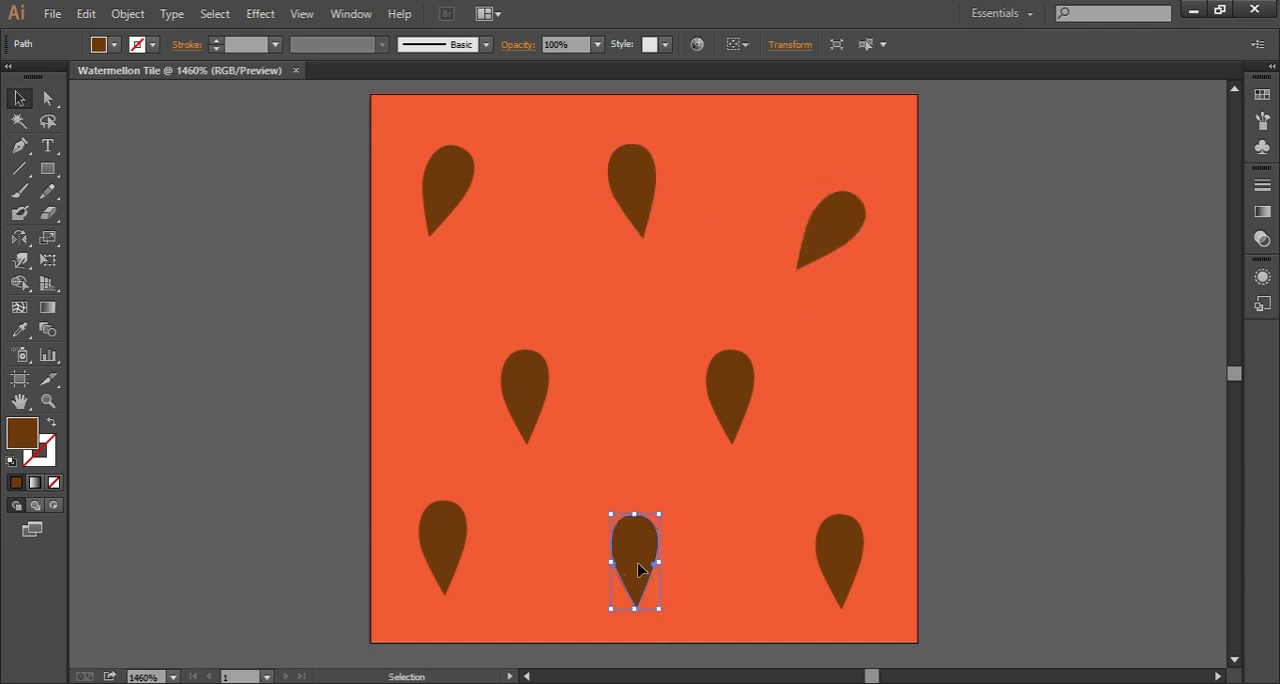
left_click_drag(669, 509, 650, 547)
left_click(545, 393)
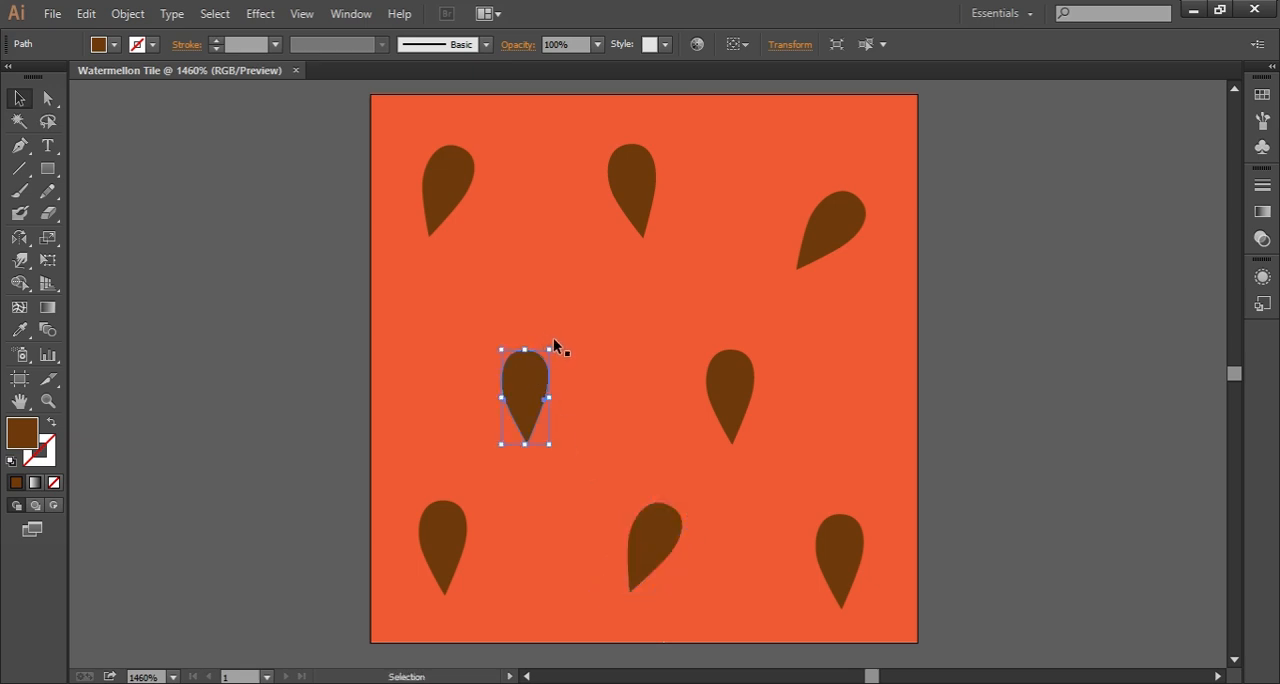
left_click_drag(555, 345, 558, 374)
Step: Rotate the middle row's right seed and the bottom row's right seed counter-clockwise, moving the bottom one slightly down
left_click(714, 386)
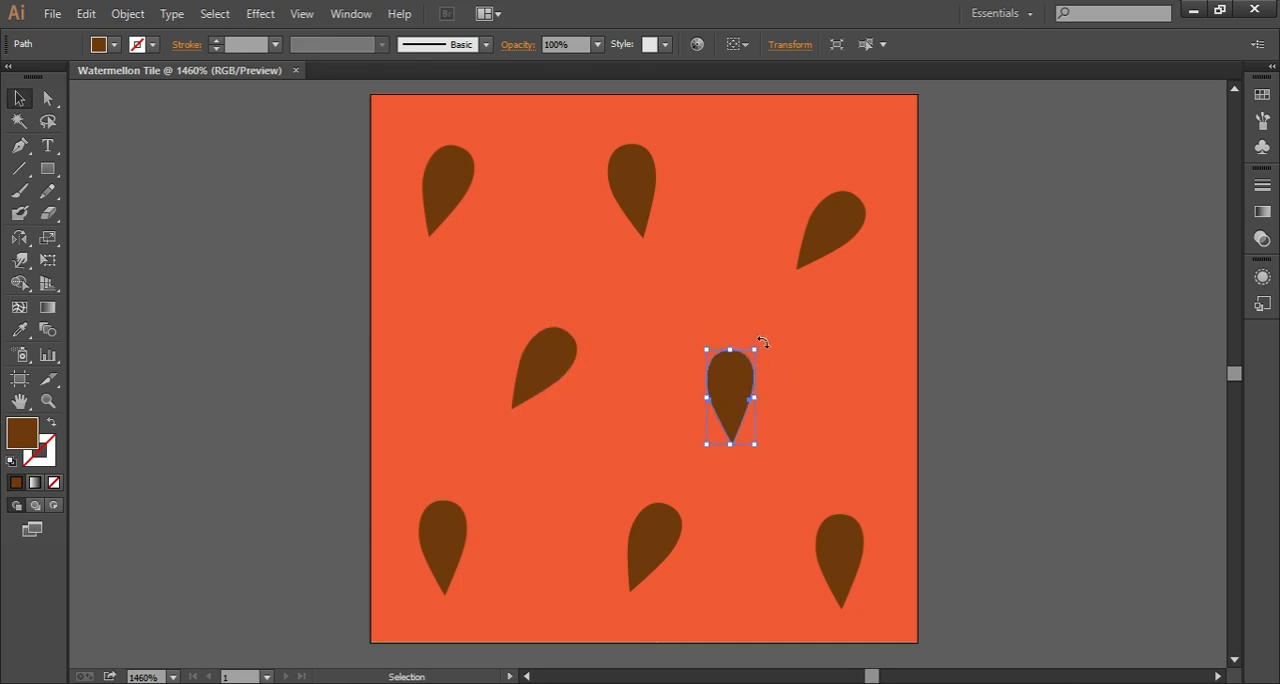
left_click_drag(762, 342, 729, 404)
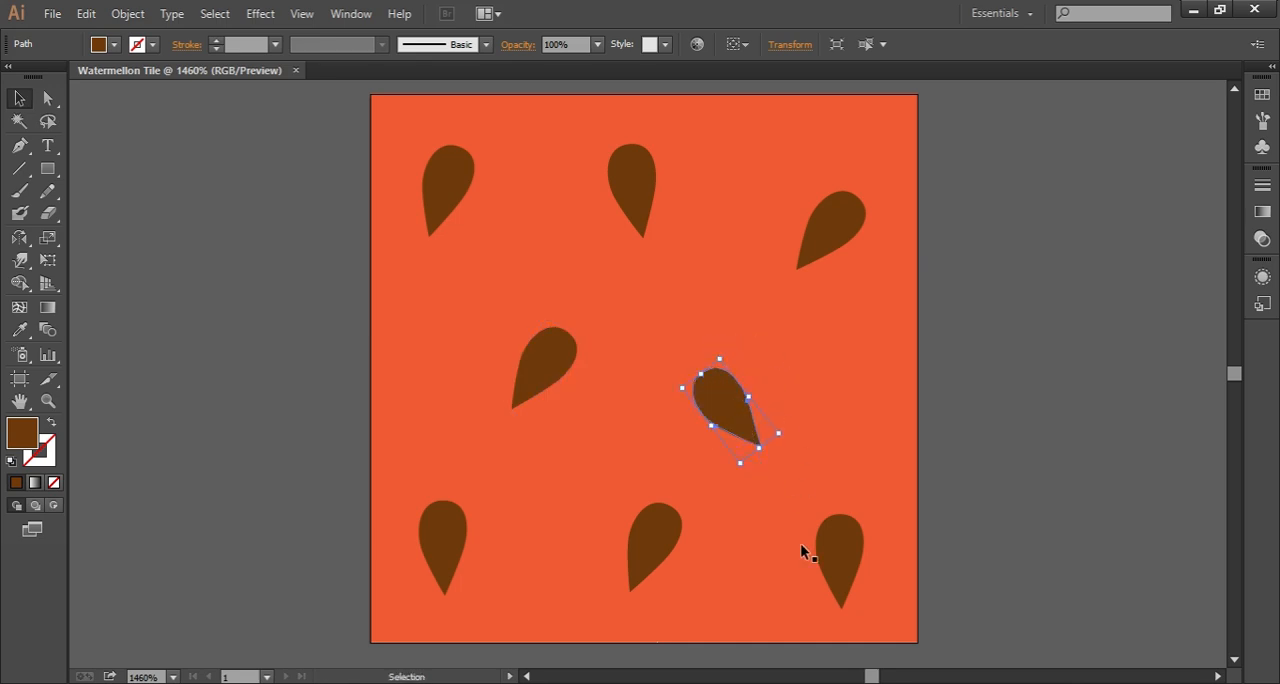
left_click(838, 545)
left_click_drag(872, 507, 839, 502)
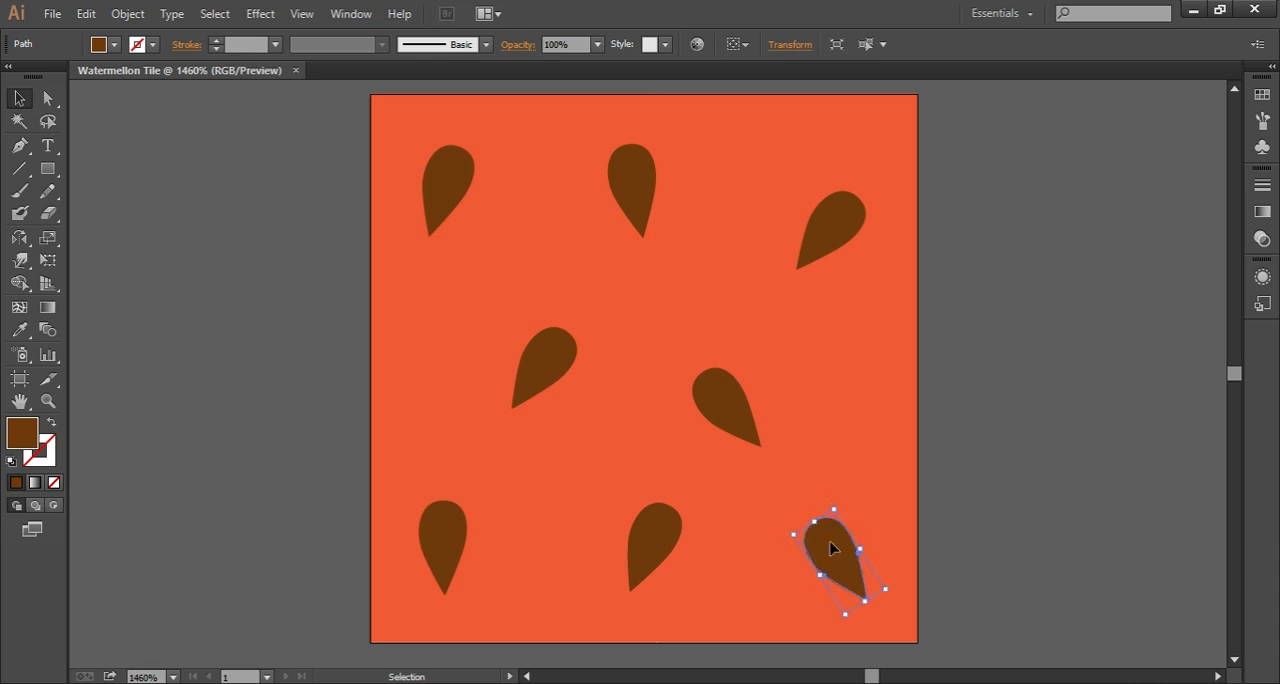
left_click_drag(833, 546, 834, 561)
Step: Turn the middle row's right seed slightly back clockwise and move it up, and tilt the bottom row's left seed slightly clockwise
left_click(729, 407)
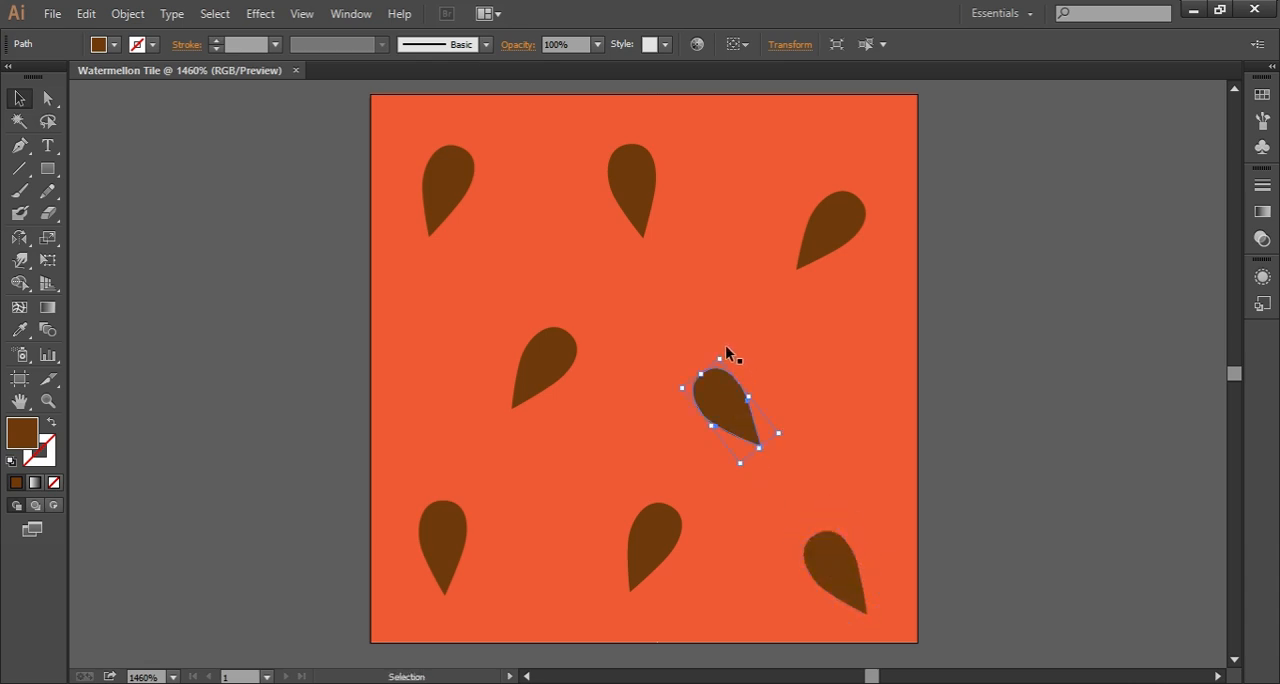
left_click_drag(722, 353, 731, 352)
left_click_drag(728, 398, 727, 384)
left_click(454, 542)
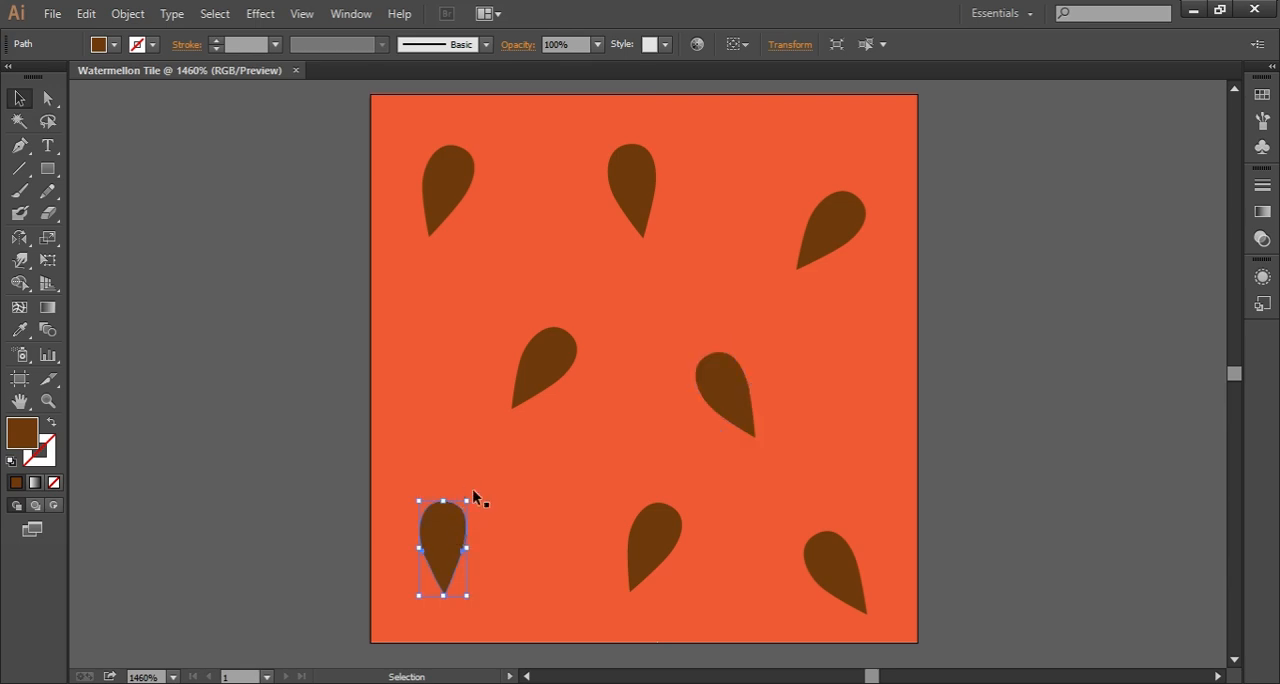
left_click_drag(473, 493, 461, 541)
left_click(248, 420)
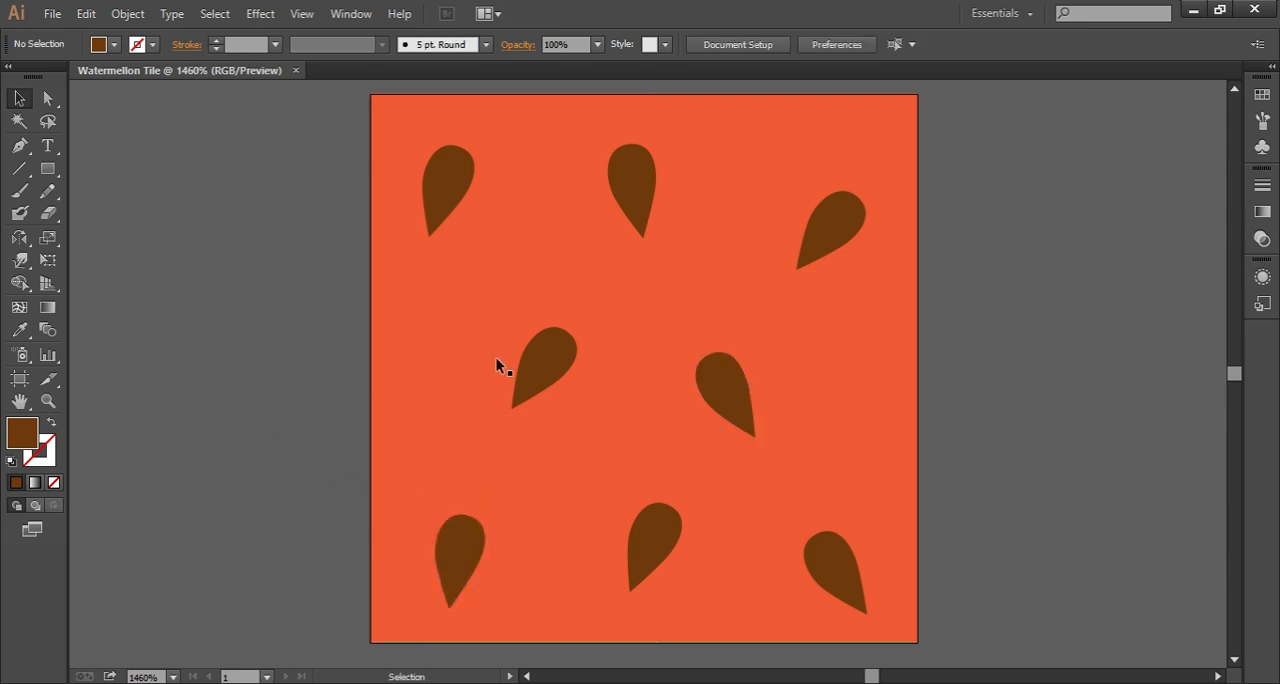
Step: Shift the middle row's seeds slightly outward, the bottom row's middle seed up and left, and the top row's middle seed down
left_click_drag(546, 354, 532, 368)
left_click_drag(668, 538, 654, 524)
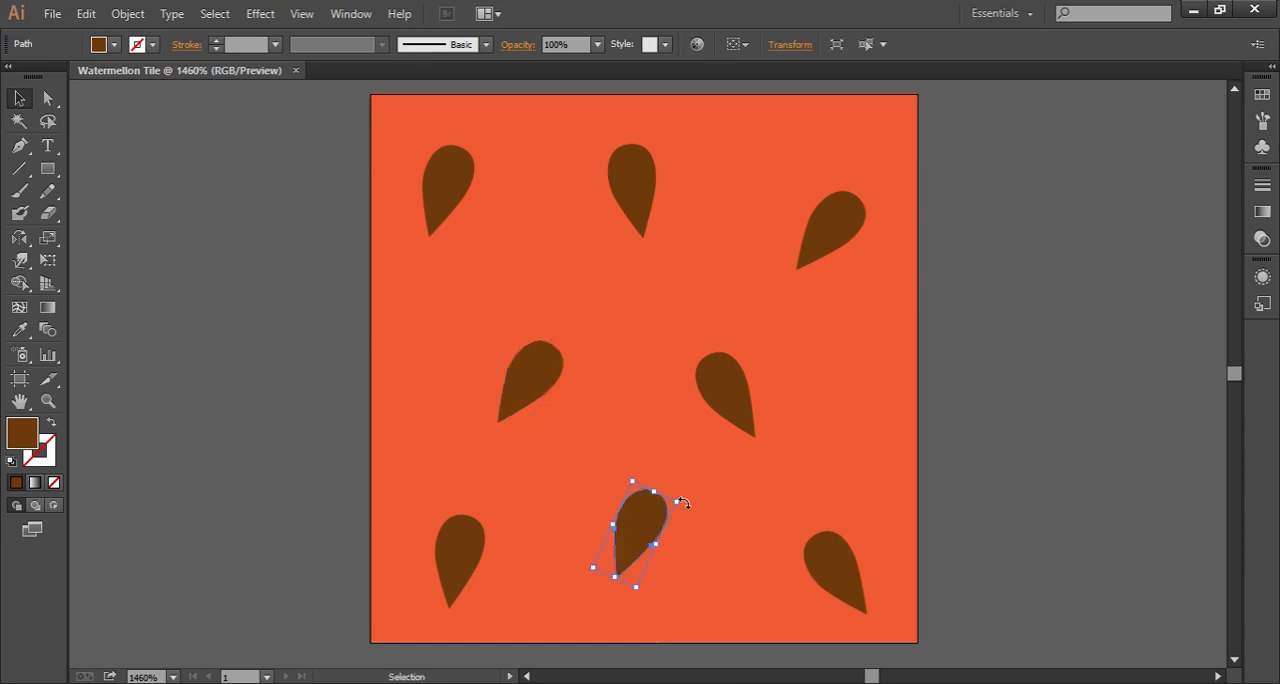
left_click_drag(736, 377, 754, 381)
left_click_drag(625, 180, 626, 207)
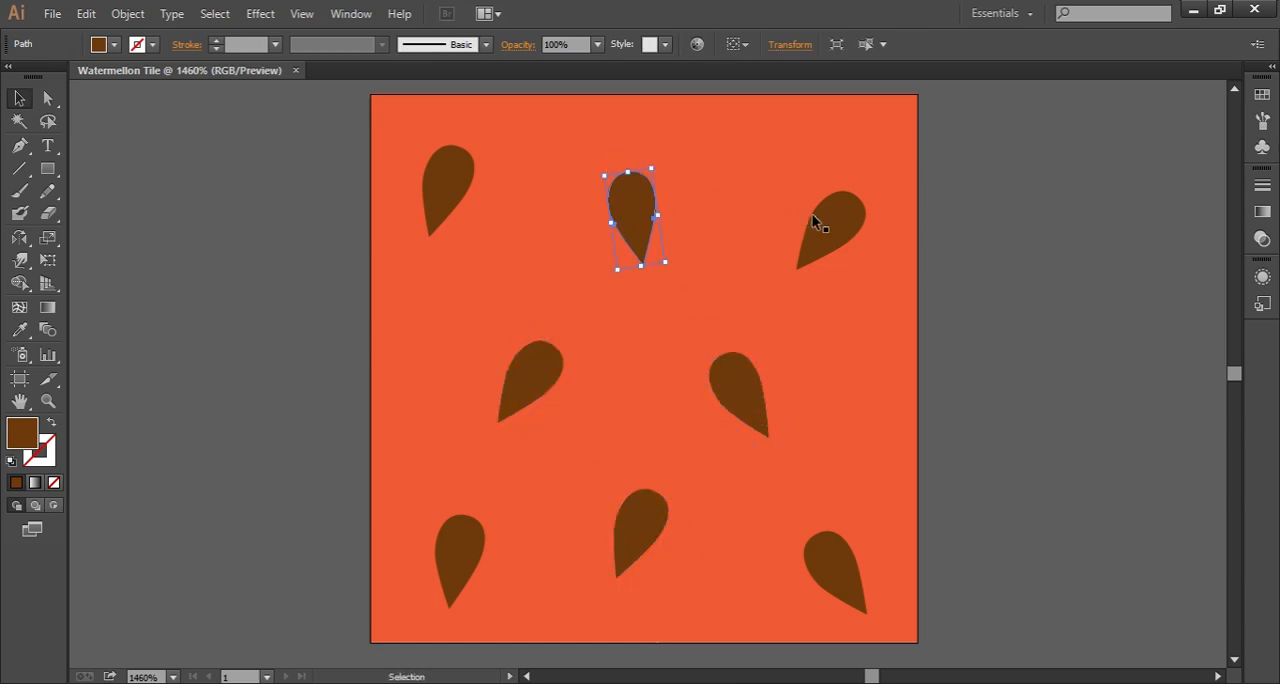
Step: Nudge the top row's outer seeds up, spread the middle row's two seeds further apart, and shift the bottom row's left seed left
left_click_drag(820, 217, 824, 205)
left_click_drag(764, 383, 777, 398)
left_click_drag(447, 192, 447, 180)
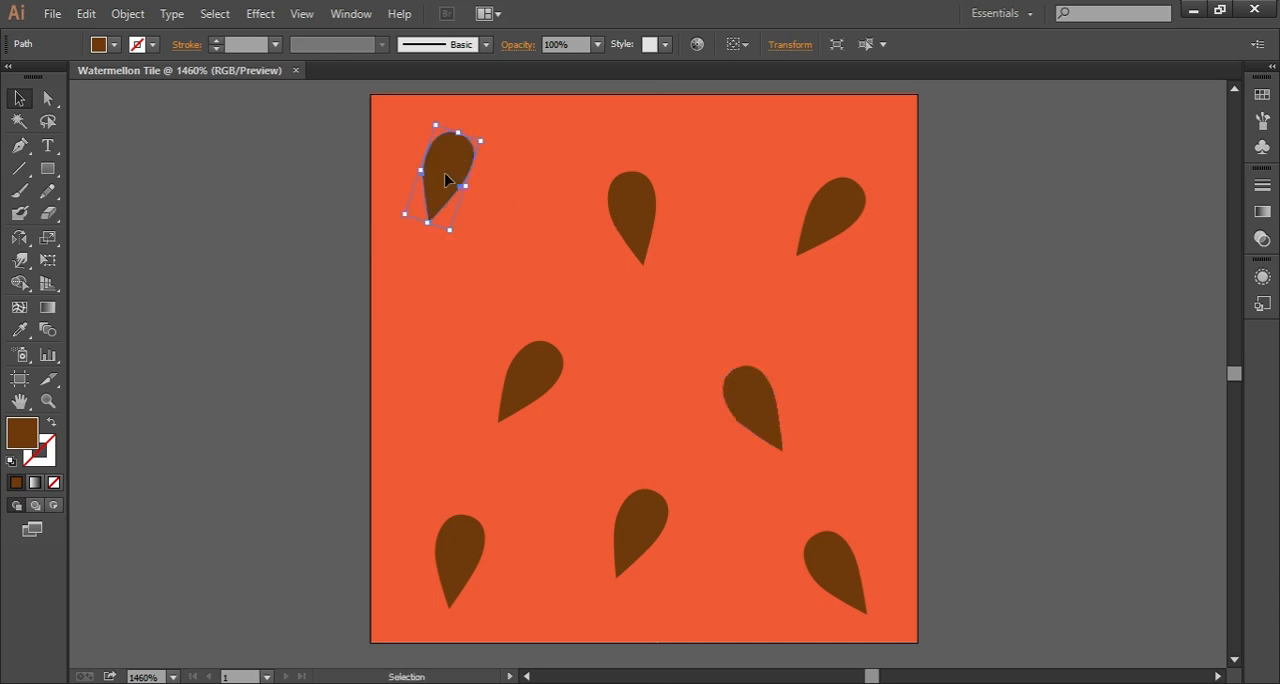
left_click_drag(519, 358, 505, 358)
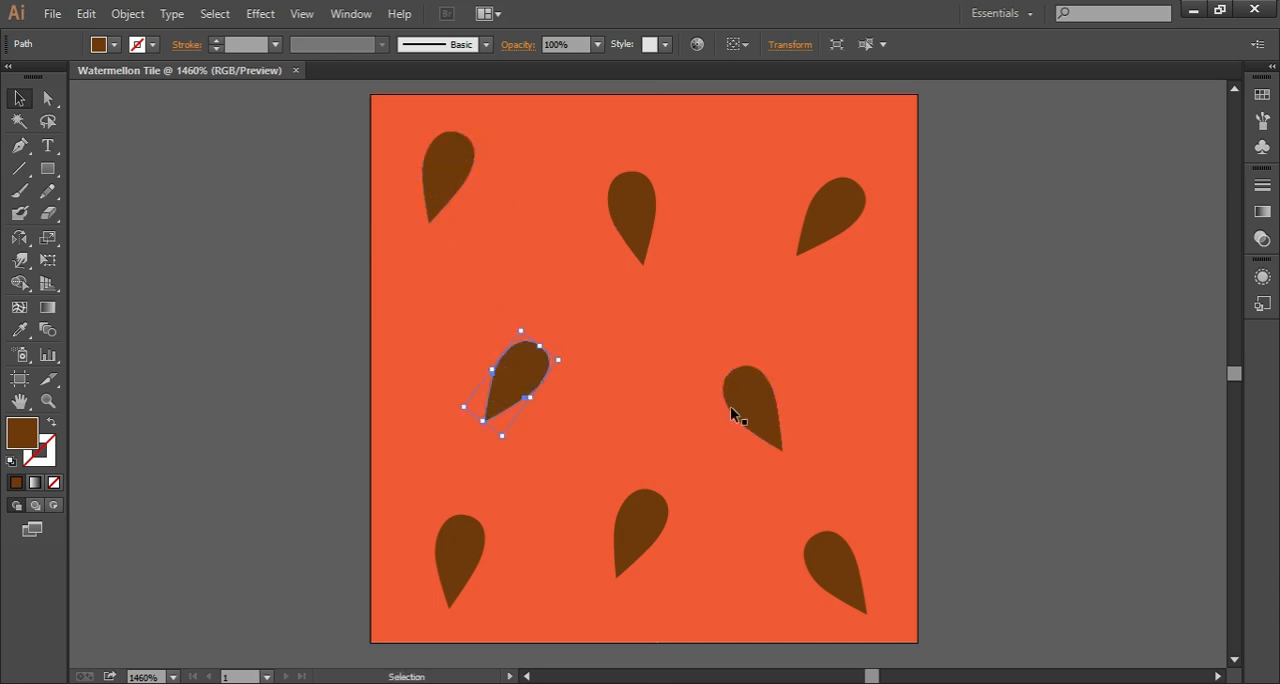
left_click(760, 404)
left_click_drag(475, 558, 461, 560)
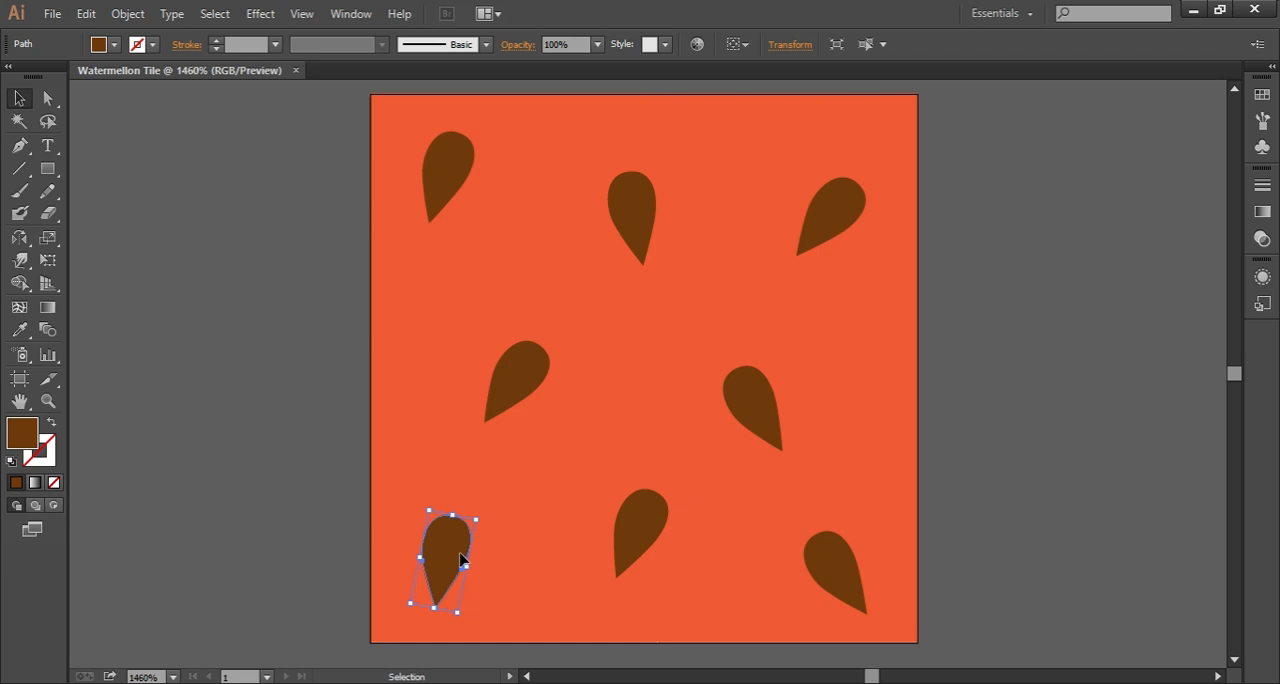
left_click(507, 479)
left_click(262, 444)
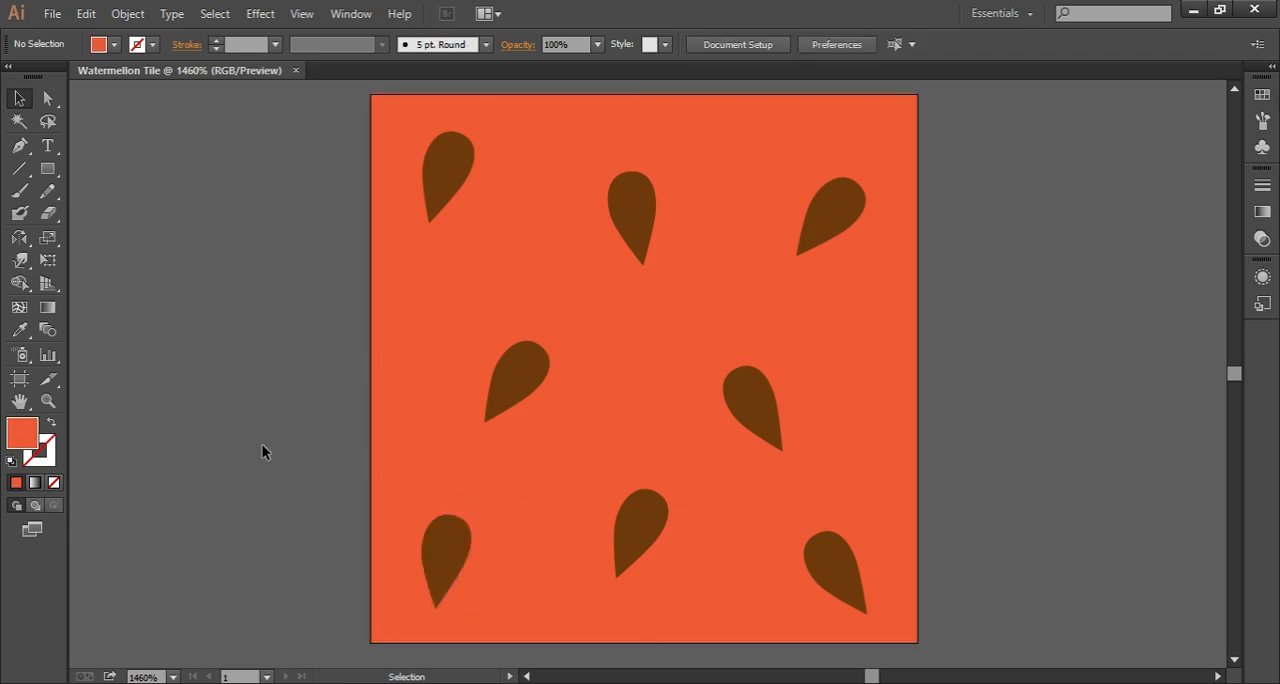
Step: Move the top row's middle seed up near the square's upper edge and its left seed down and slightly right
left_click_drag(632, 221, 659, 166)
left_click_drag(462, 175, 476, 216)
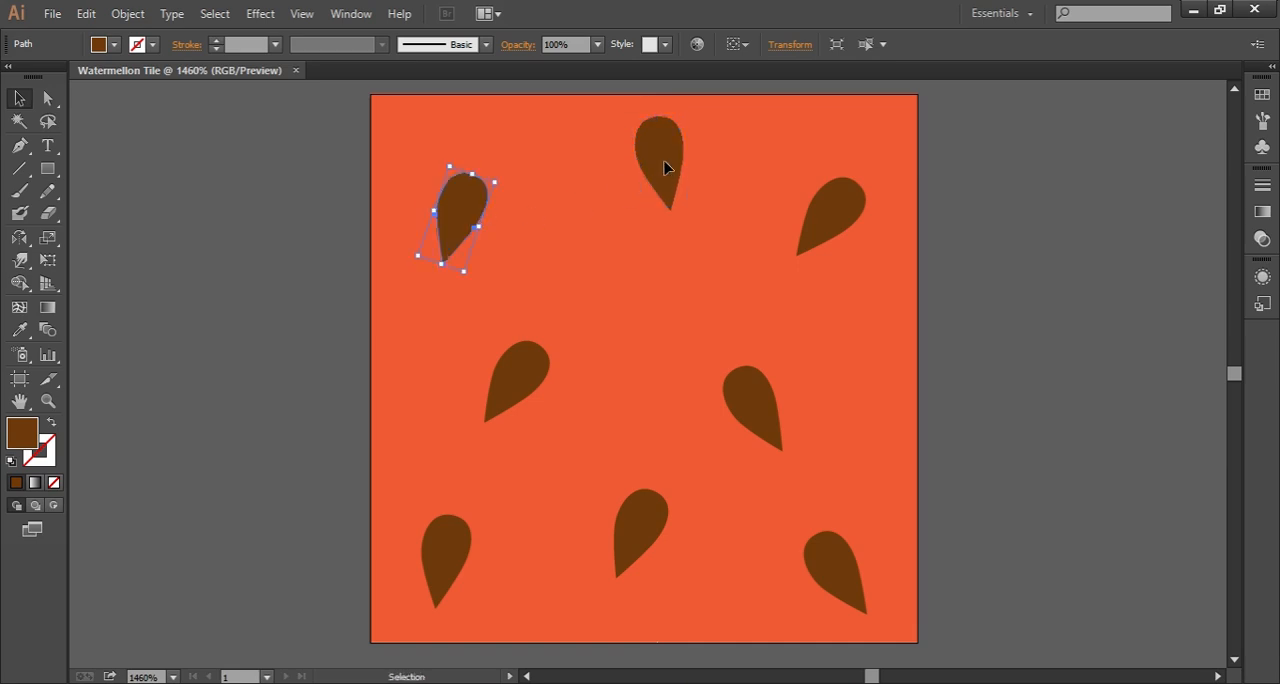
mouse_move(666, 166)
left_mouse_down()
mouse_move(651, 174)
mouse_move(657, 164)
left_mouse_up()
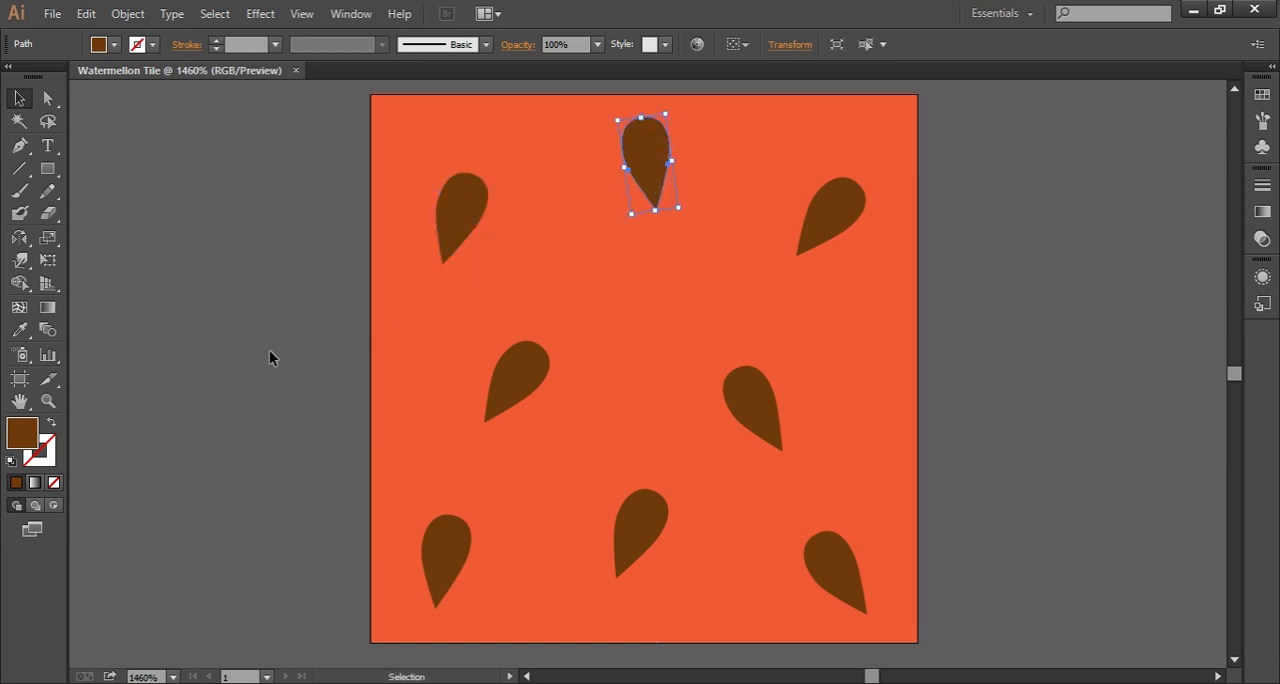
left_click(179, 369)
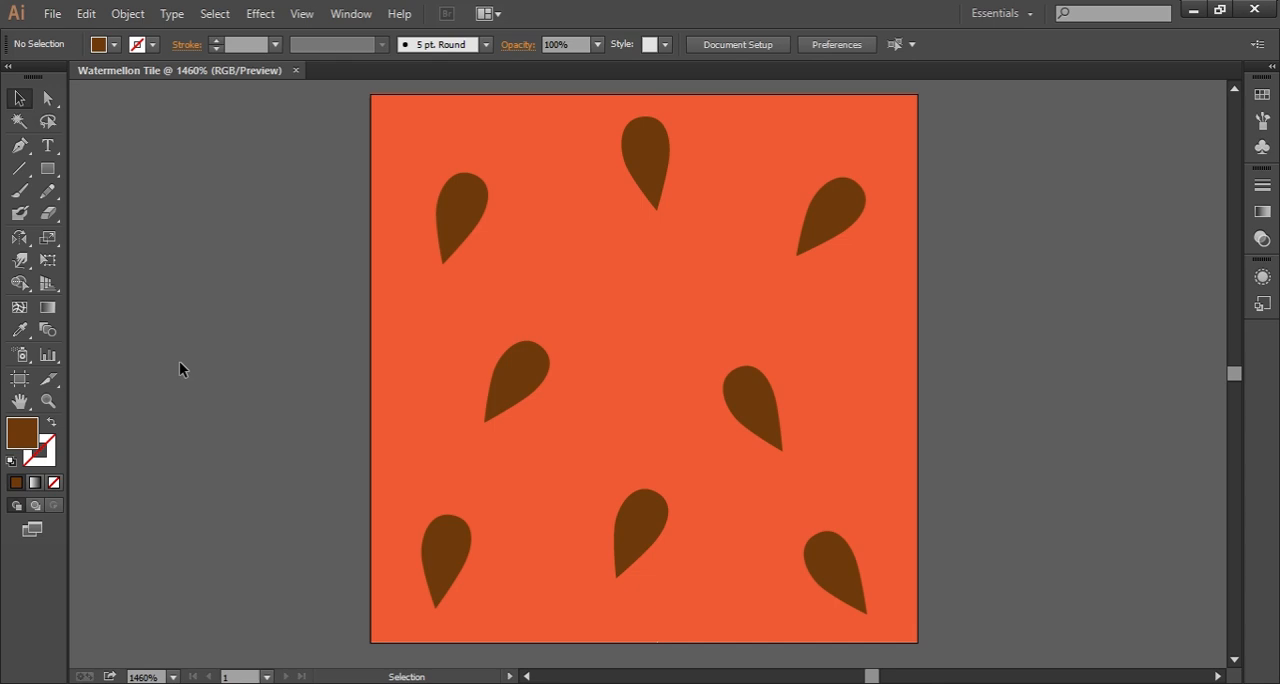
Step: Rasterize all the artwork in RGB at Screen (72 ppi) with a transparent background and Art Optimized (Supersampling) anti-aliasing
key("ctrl+a")
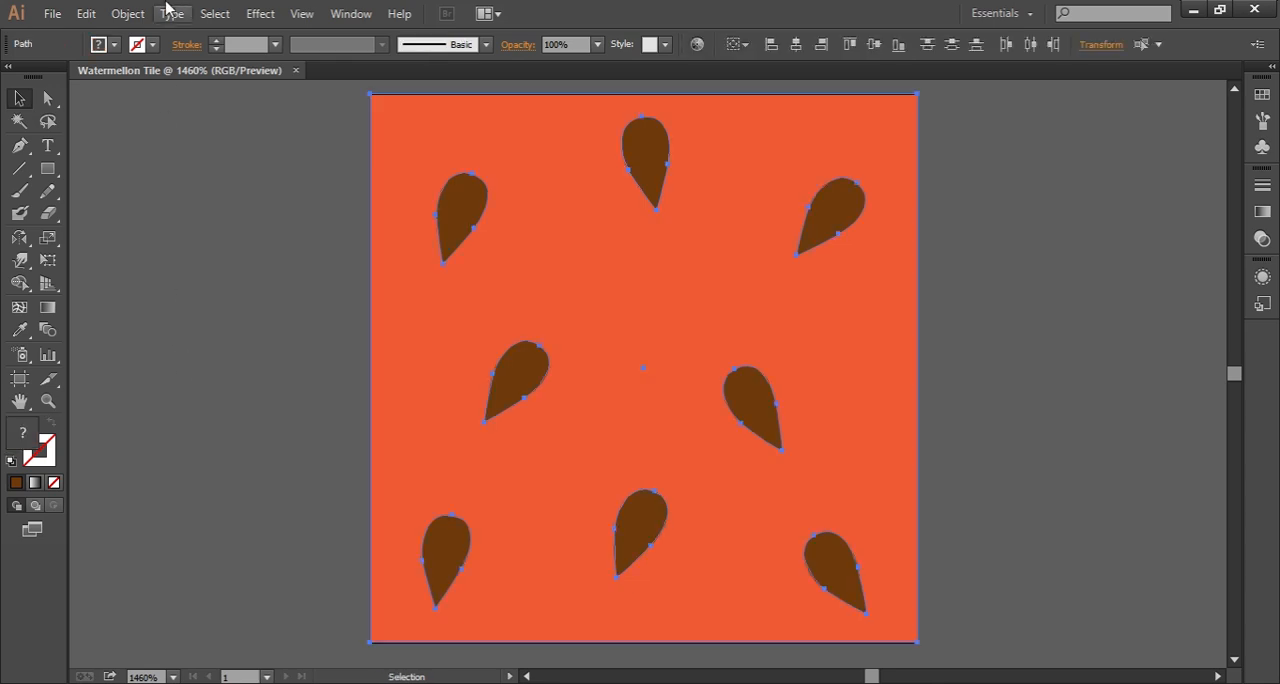
left_click(127, 14)
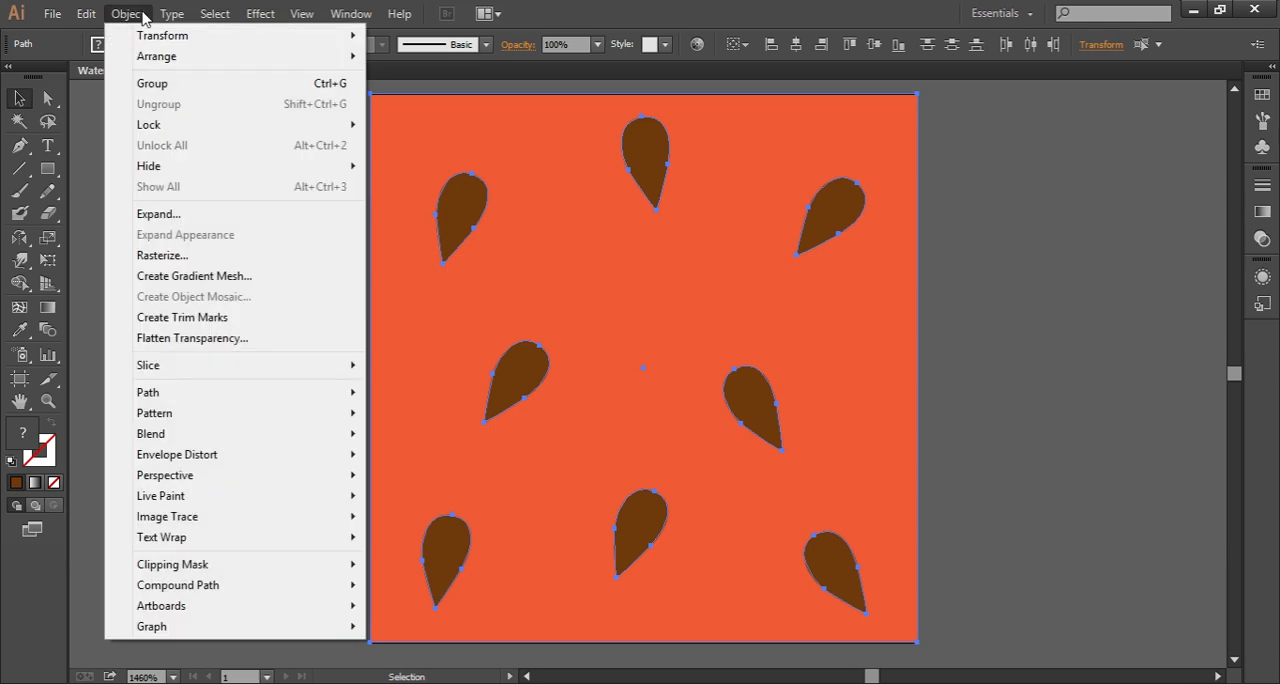
left_click(193, 256)
left_click(555, 228)
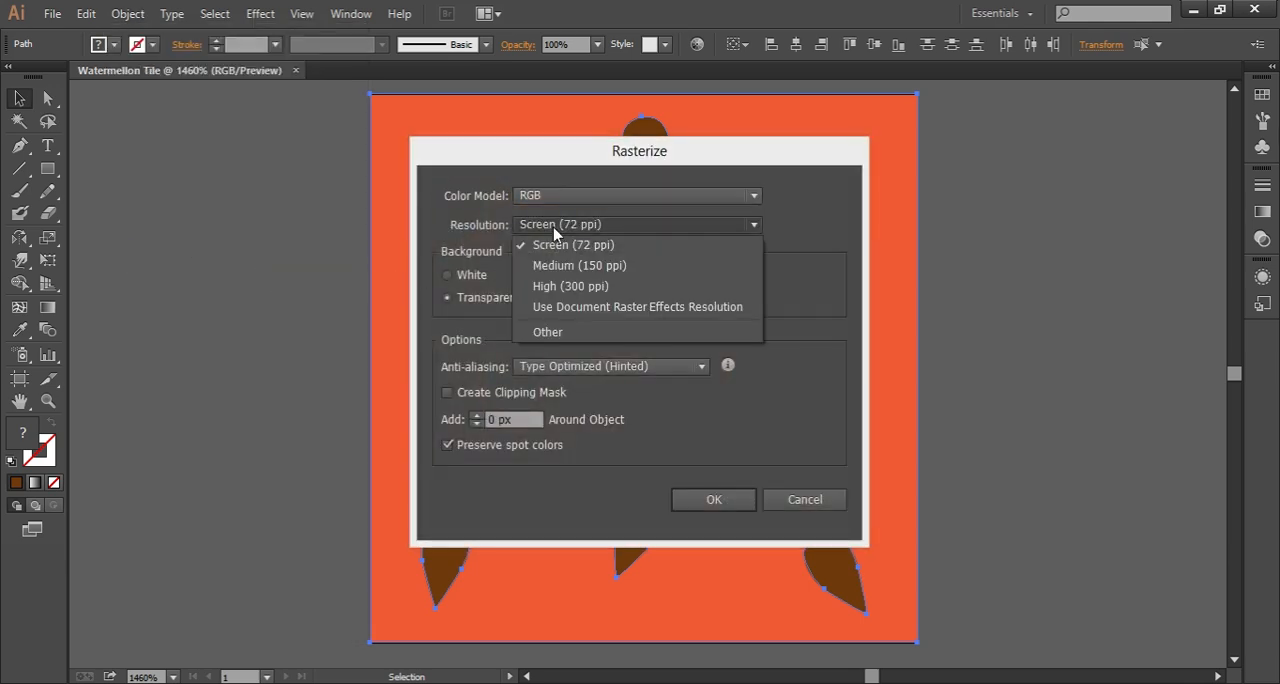
left_click(562, 246)
left_click(447, 298)
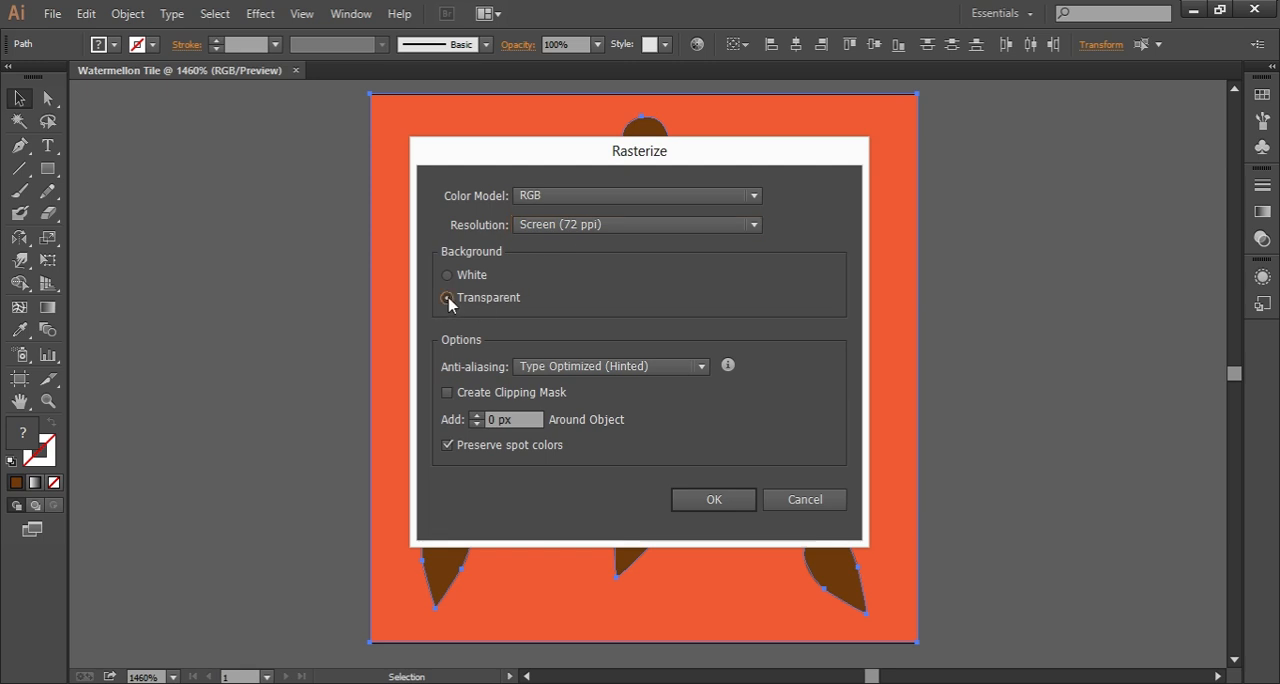
left_click(556, 372)
left_click(568, 412)
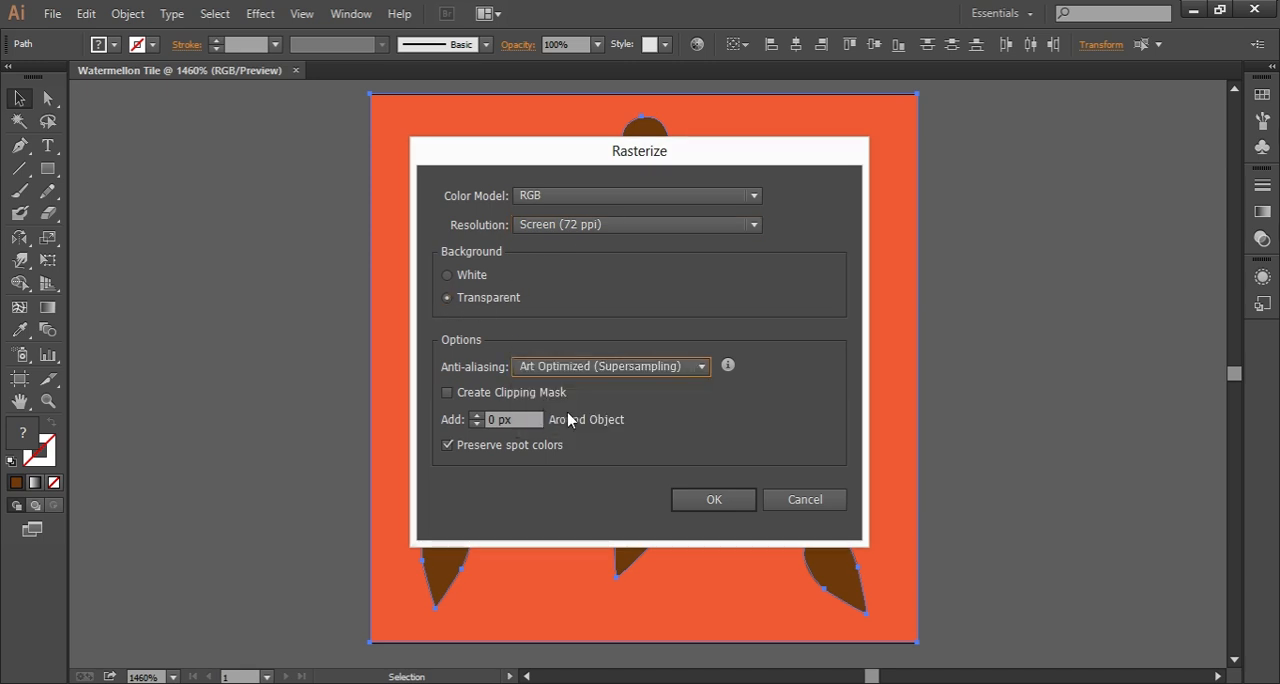
left_click(707, 509)
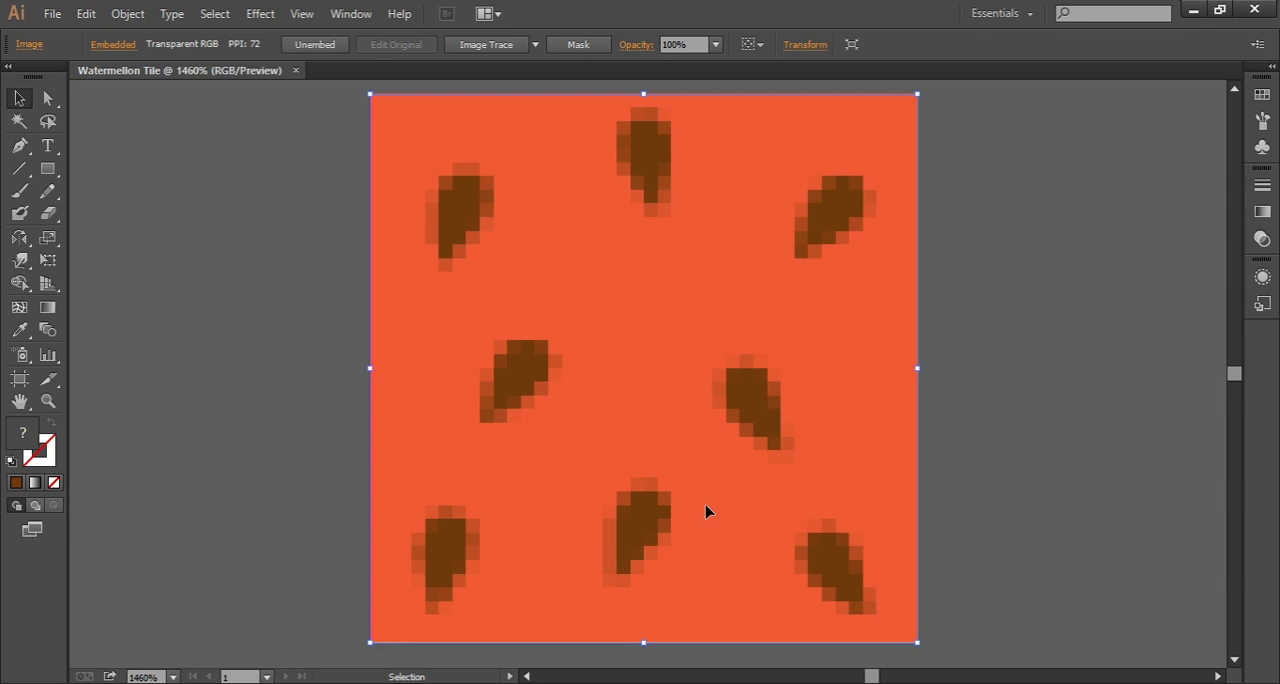
Step: Copy the rasterized tile, switch to Photoshop and create a transparent 40 × 40 pixel, 72 ppi document named Watermellon Tile
left_click(88, 14)
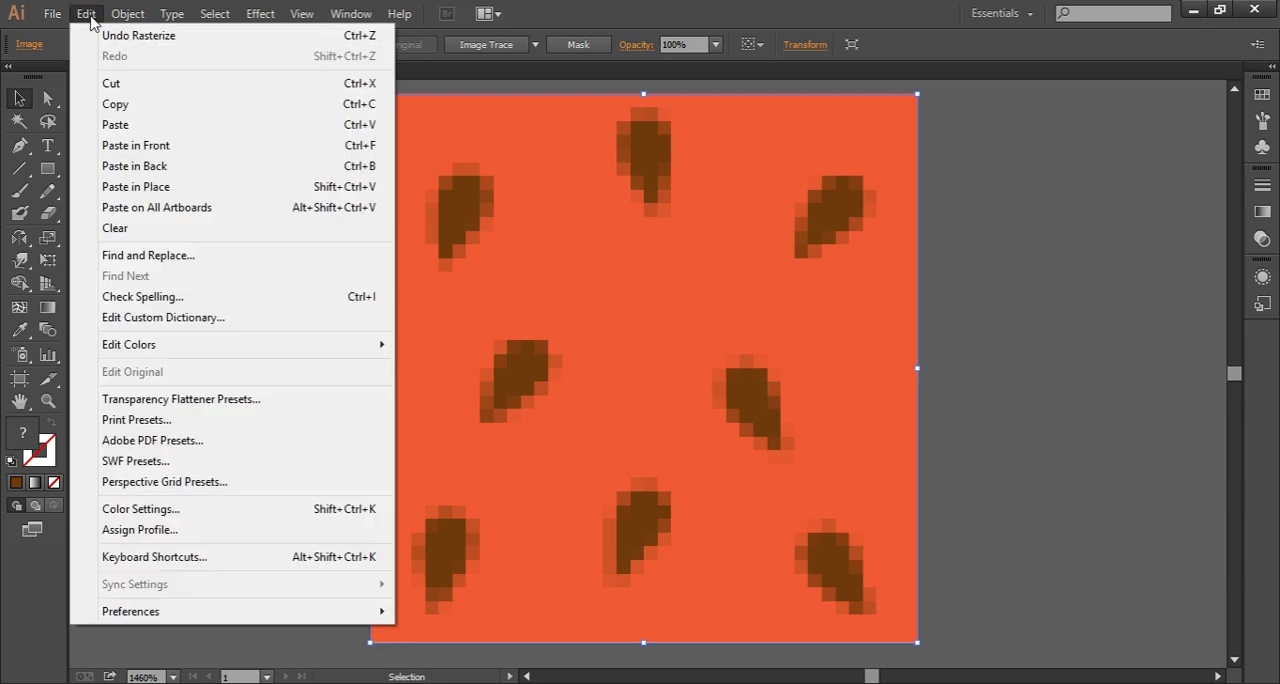
left_click(162, 110)
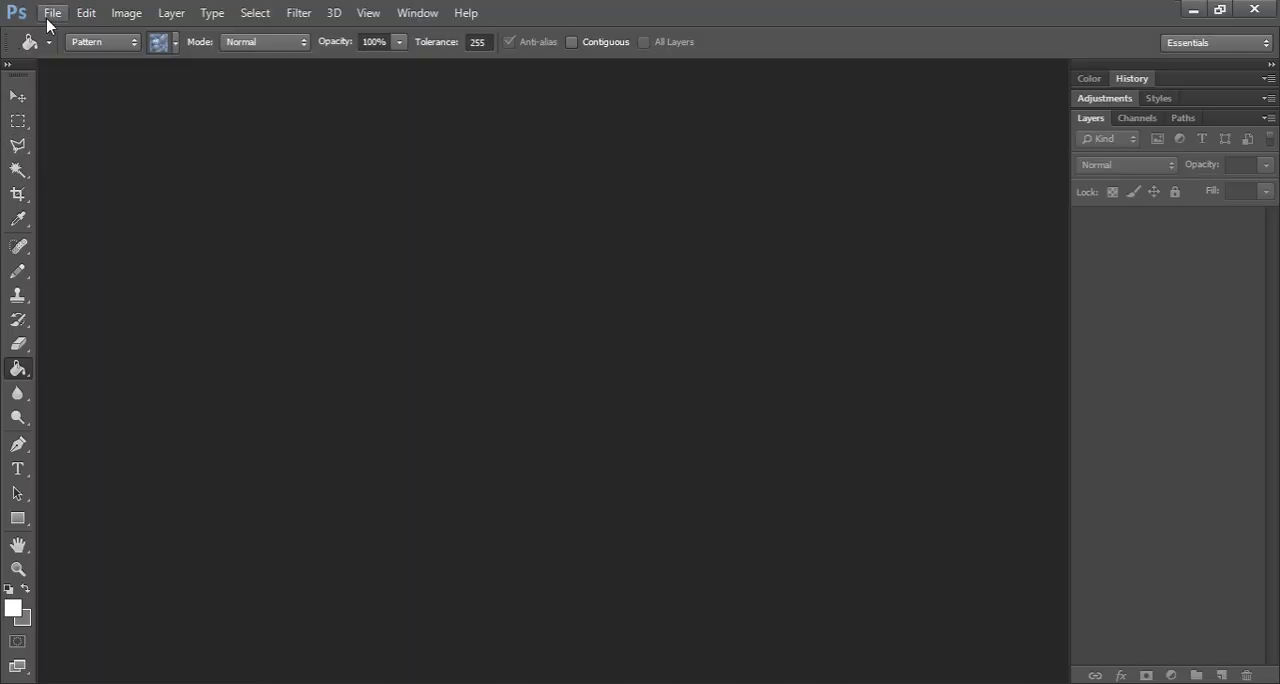
left_click(52, 13)
left_click(63, 35)
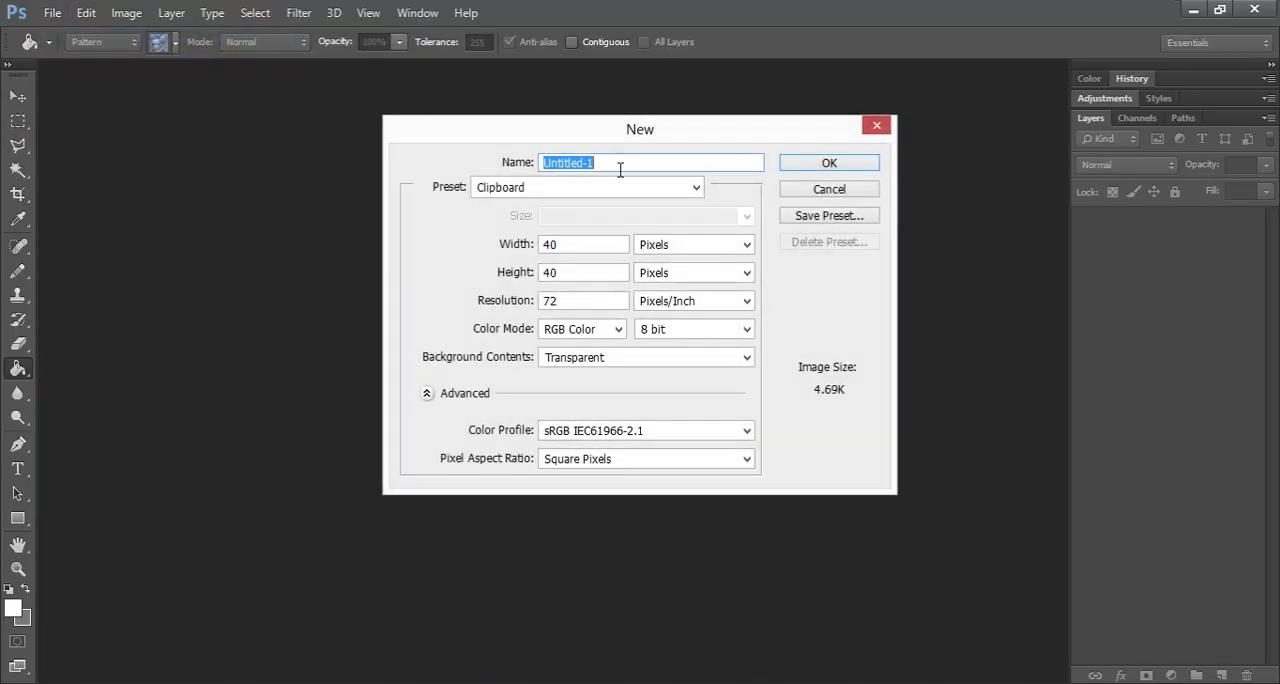
type("Watermellon Tile")
left_click_drag(616, 244, 509, 249)
left_click_drag(583, 274, 490, 280)
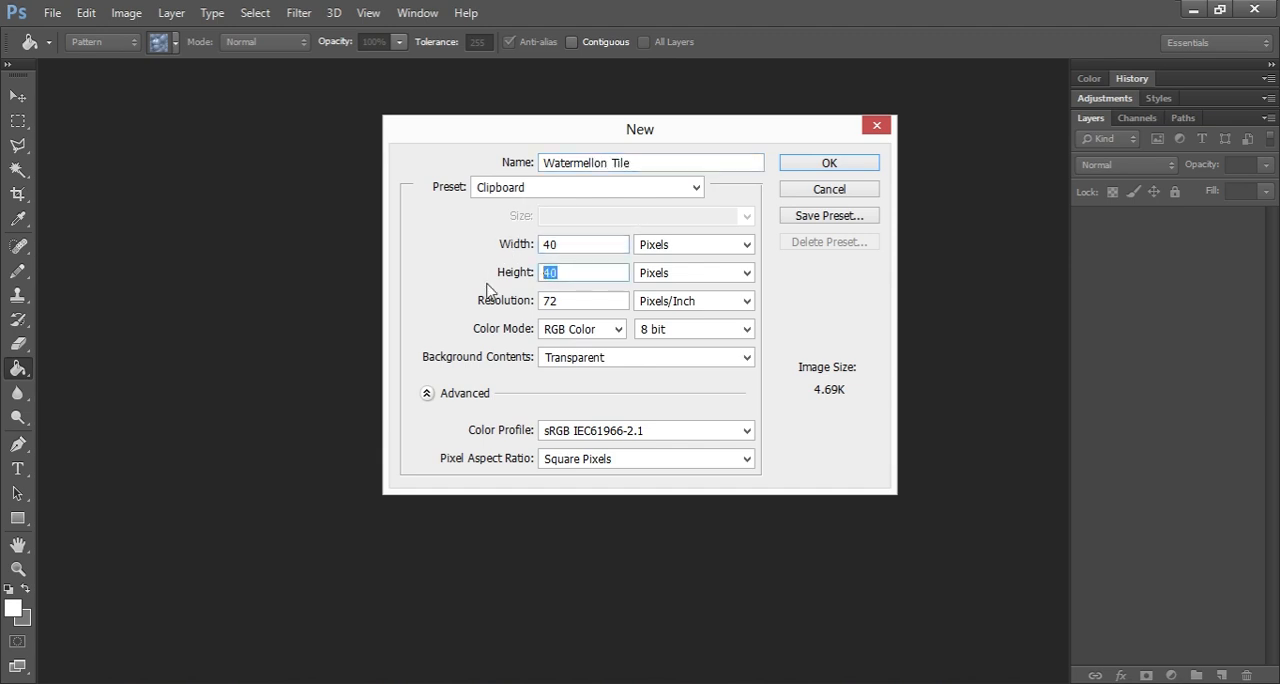
left_click(856, 166)
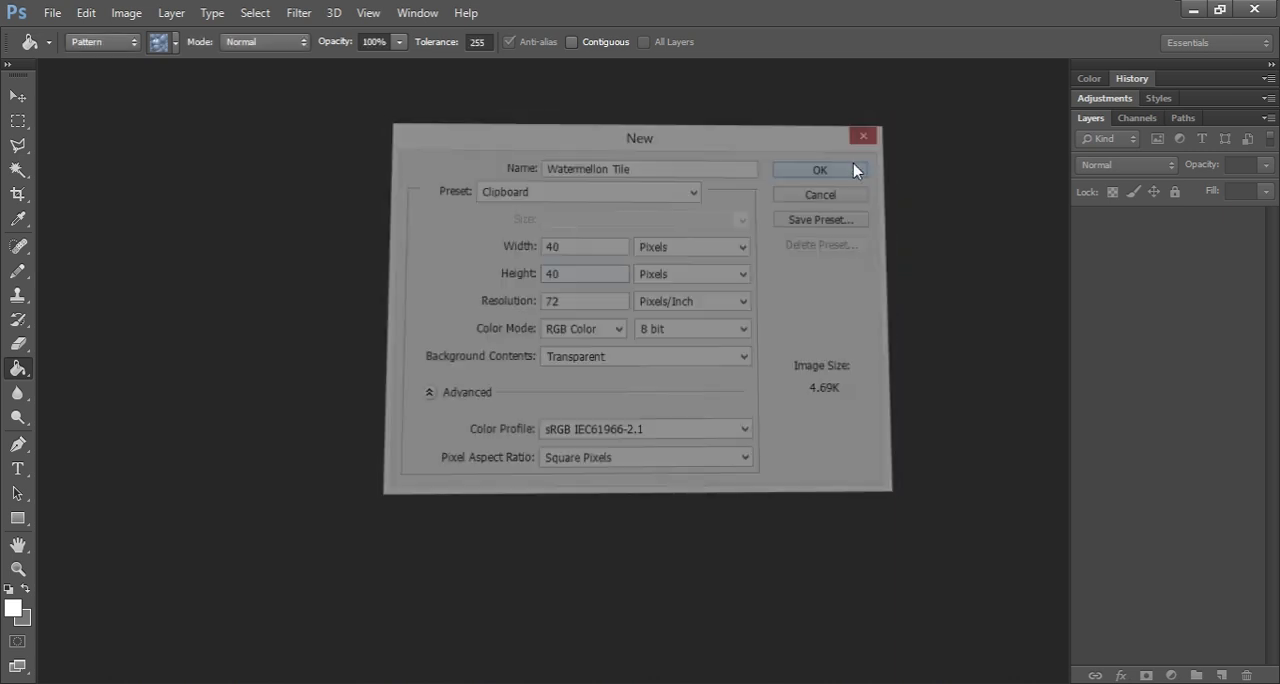
Step: Paste the copied tile as pixels into the new document and commit its placement
key("ctrl+v")
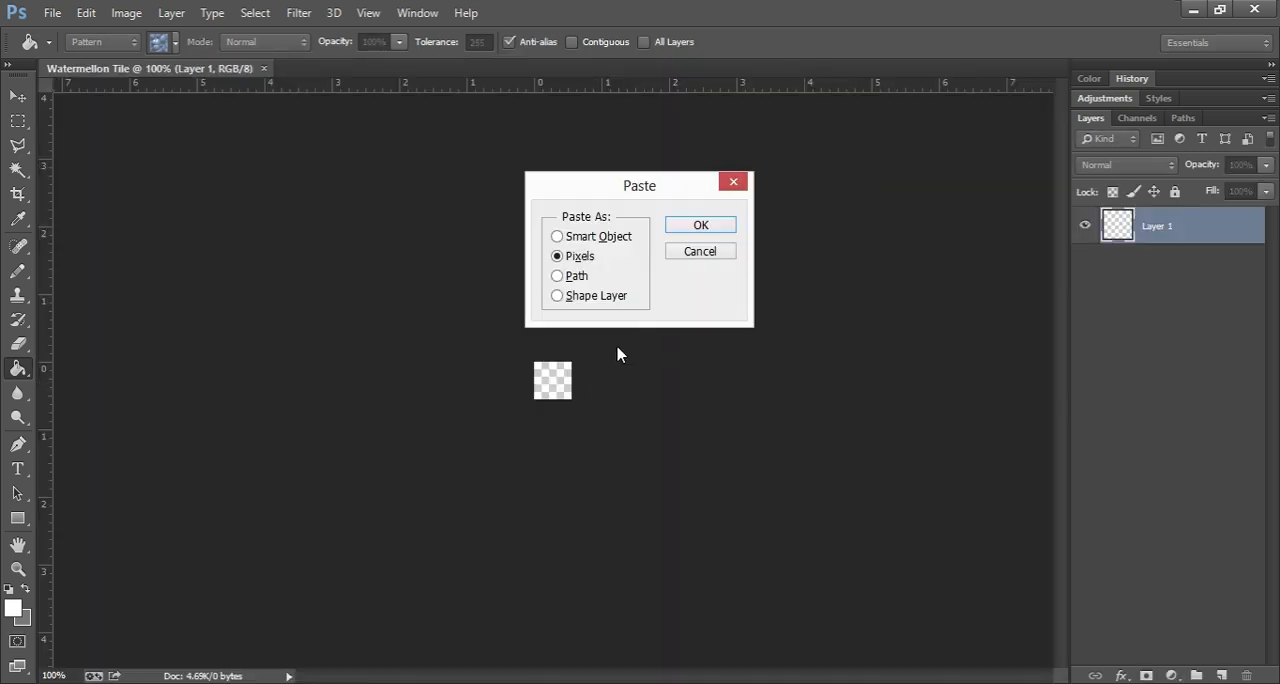
left_click(688, 224)
left_click(18, 96)
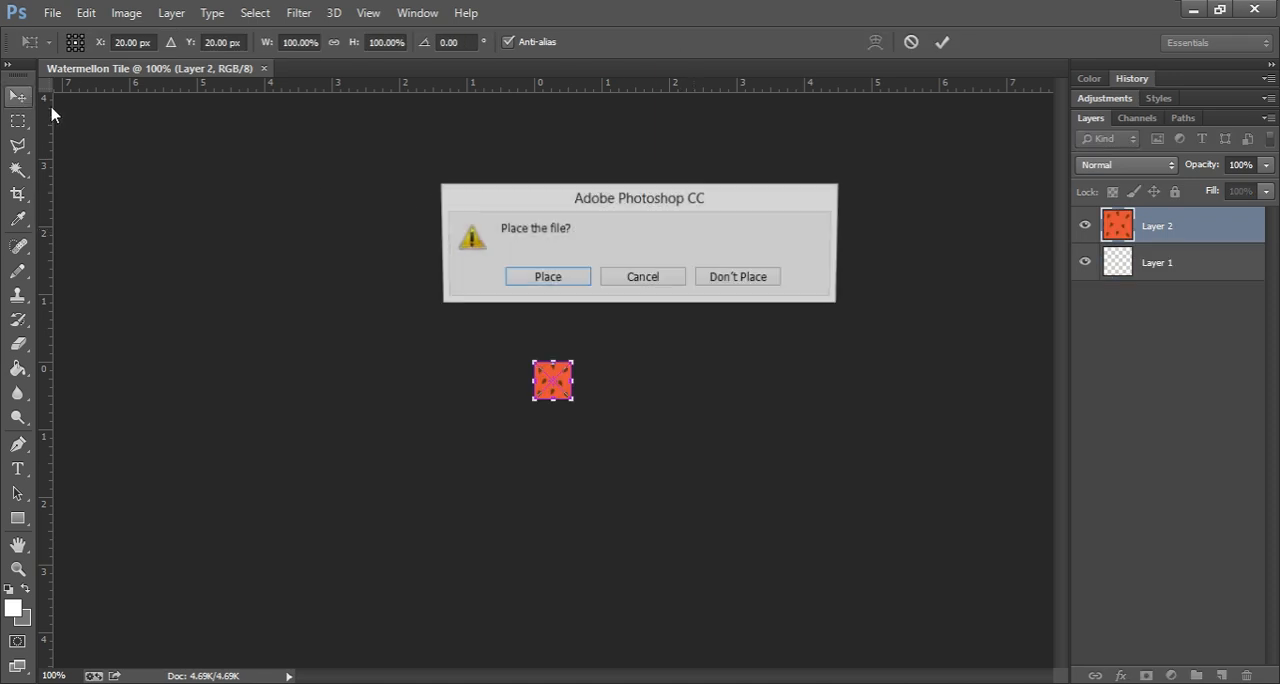
left_click(550, 279)
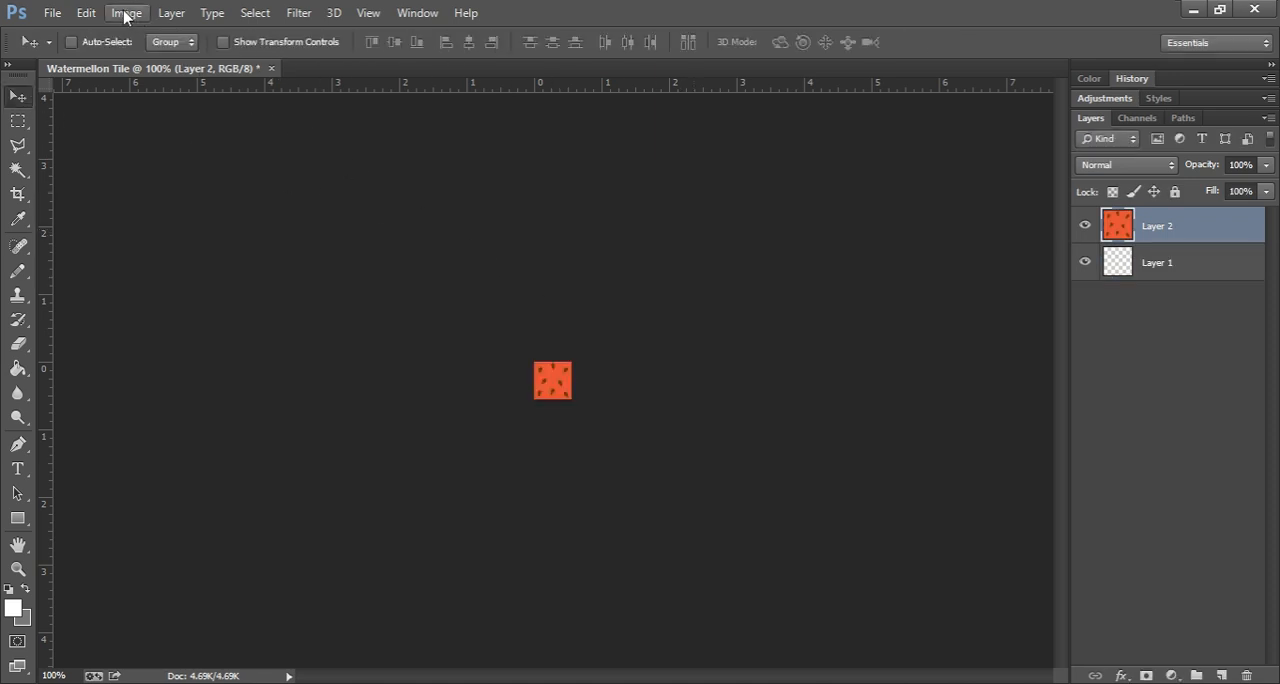
Step: Define the tile as a pattern named Watermellon Tile
left_click(86, 12)
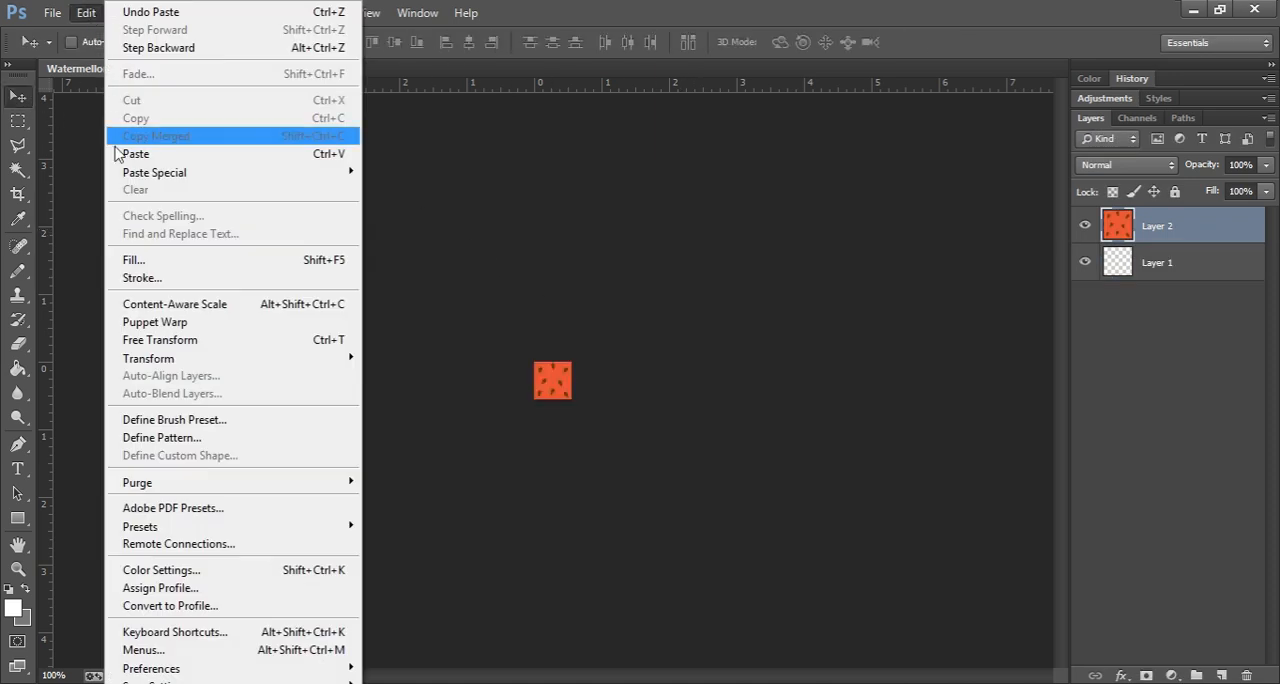
left_click(197, 437)
left_click_drag(591, 254, 508, 254)
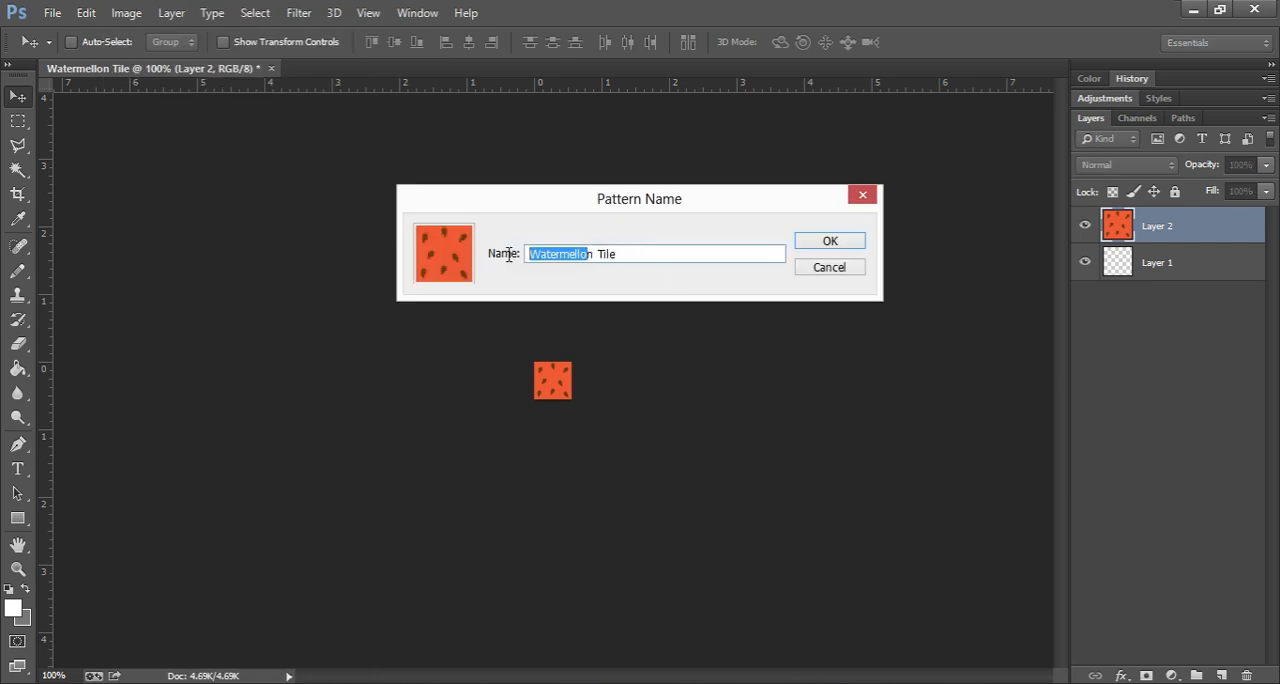
left_click(830, 241)
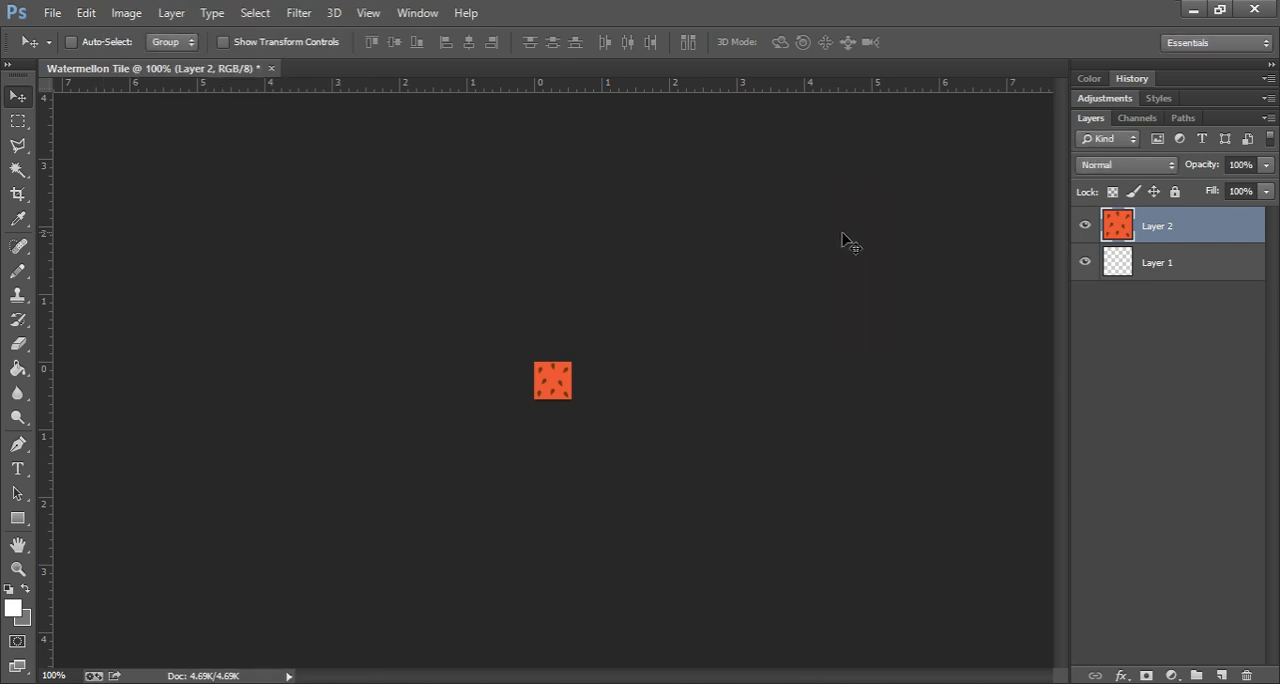
Step: Open TilesCC.psd from the TagPro-Tile-Templates Raster folder
left_click(54, 13)
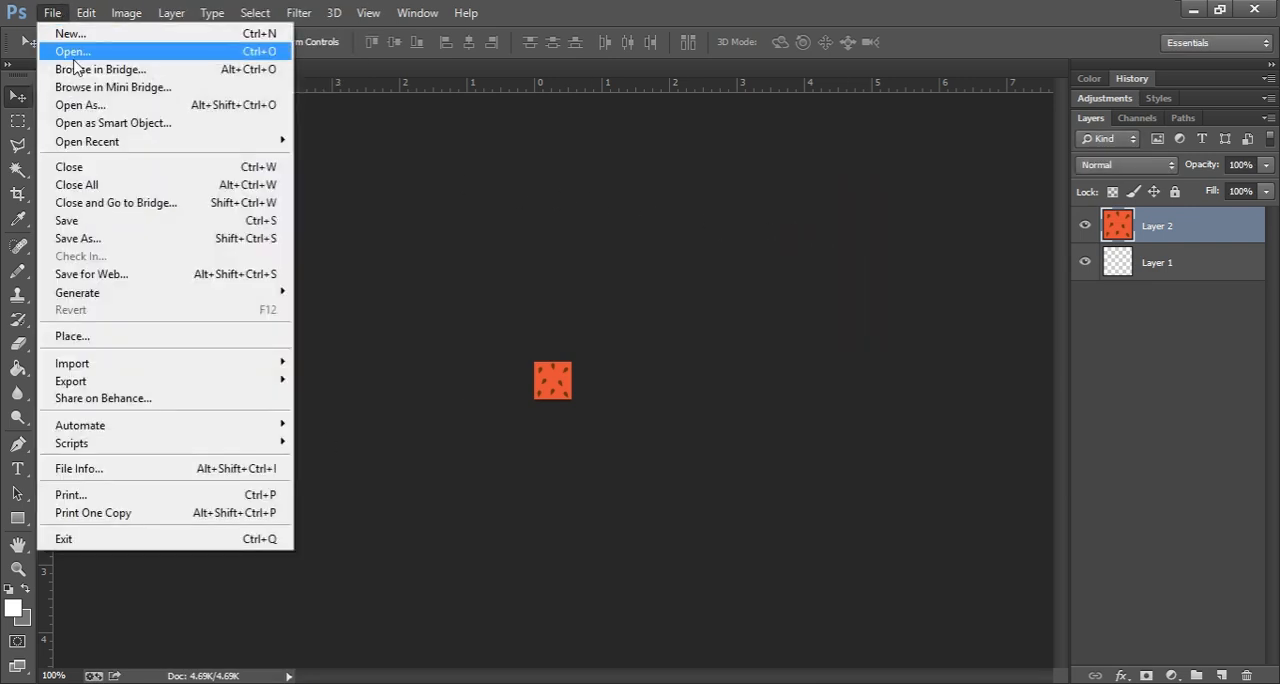
left_click(73, 52)
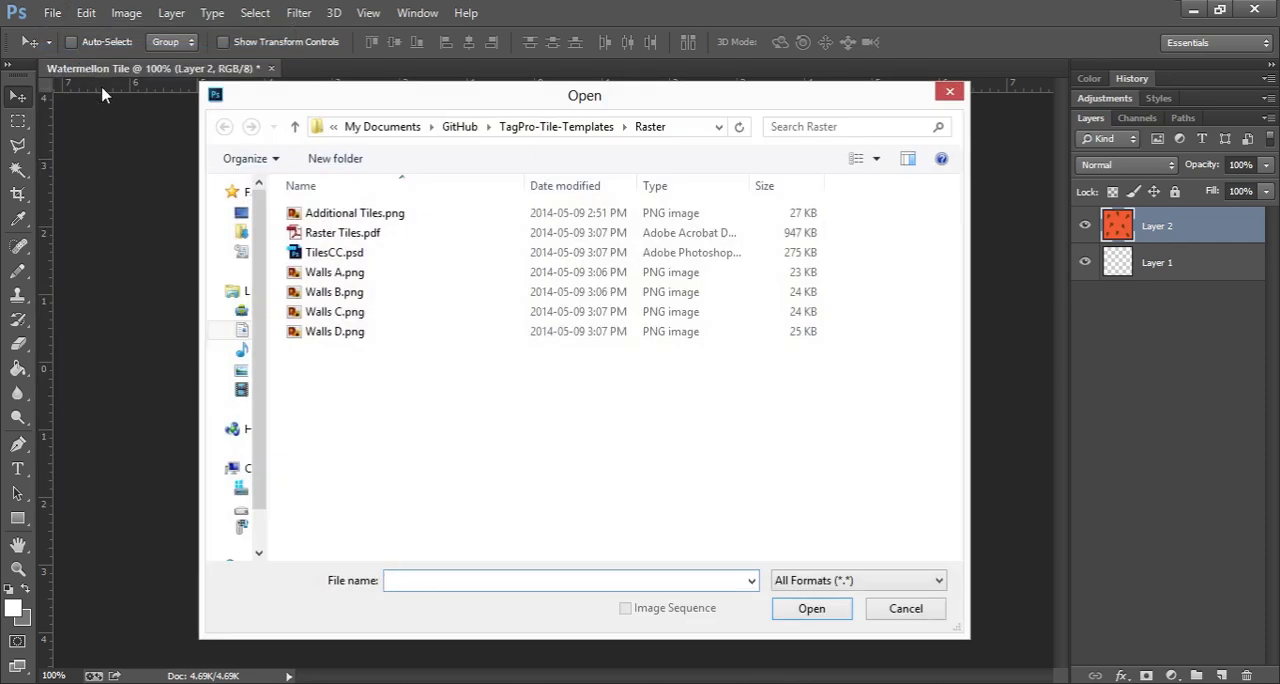
double_click(357, 256)
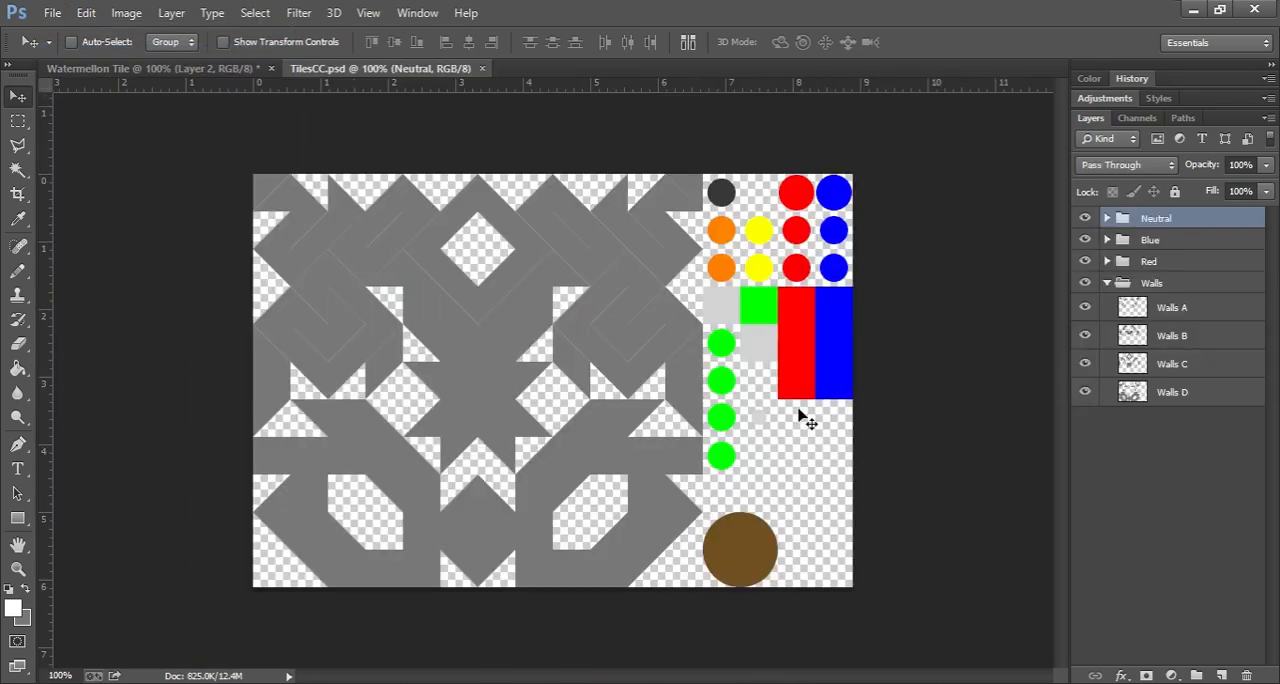
Step: Add a new layer above all groups and fill it with the watermelon seed pattern using the Paint Bucket
left_click(1222, 676)
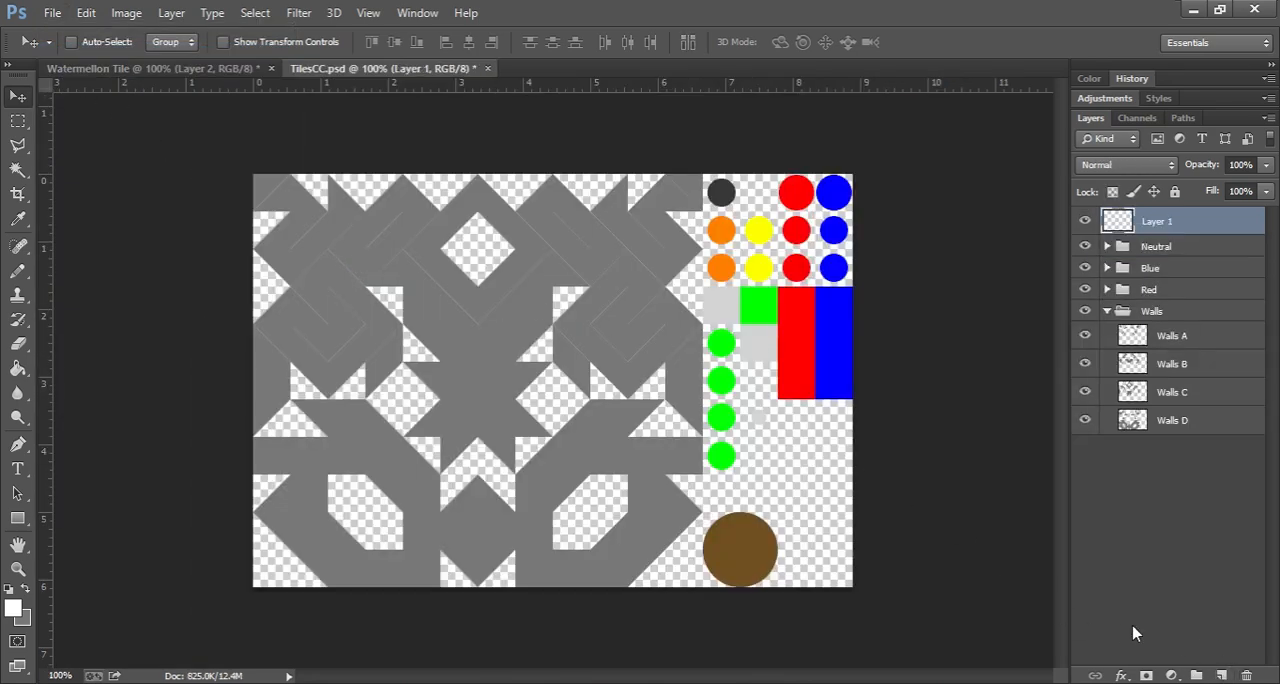
left_click(8, 372)
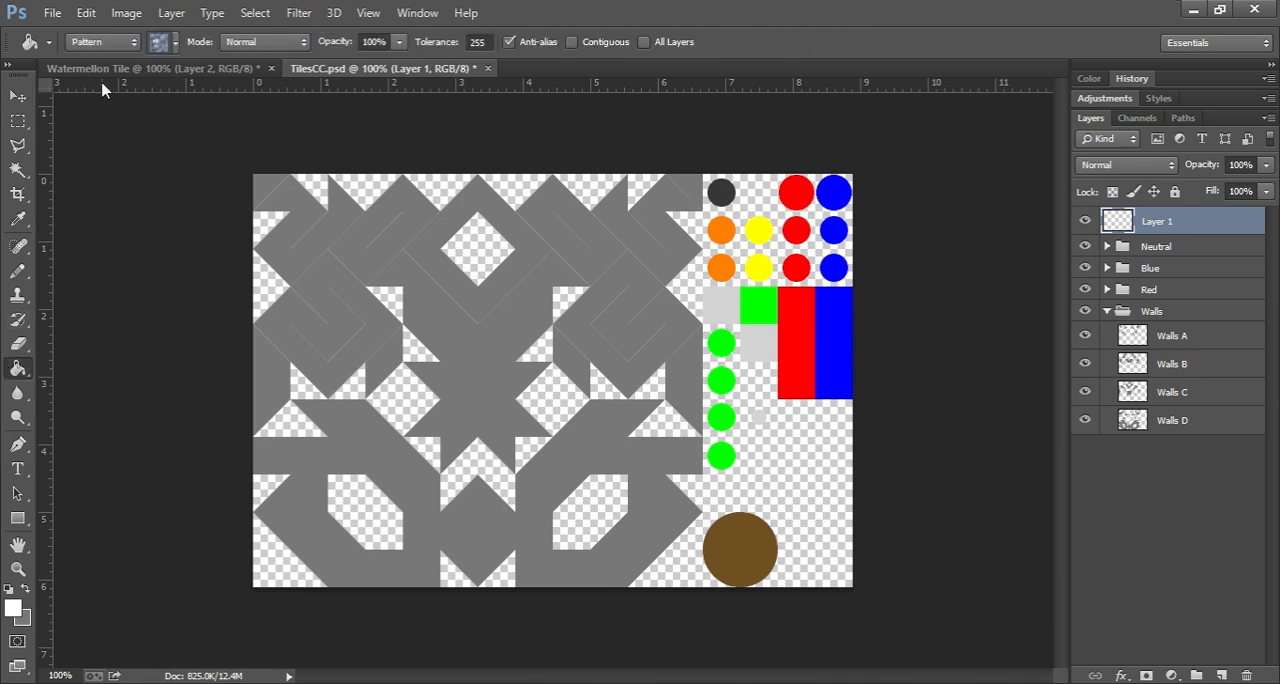
left_click(103, 42)
left_click(98, 87)
left_click(175, 44)
left_click(221, 84)
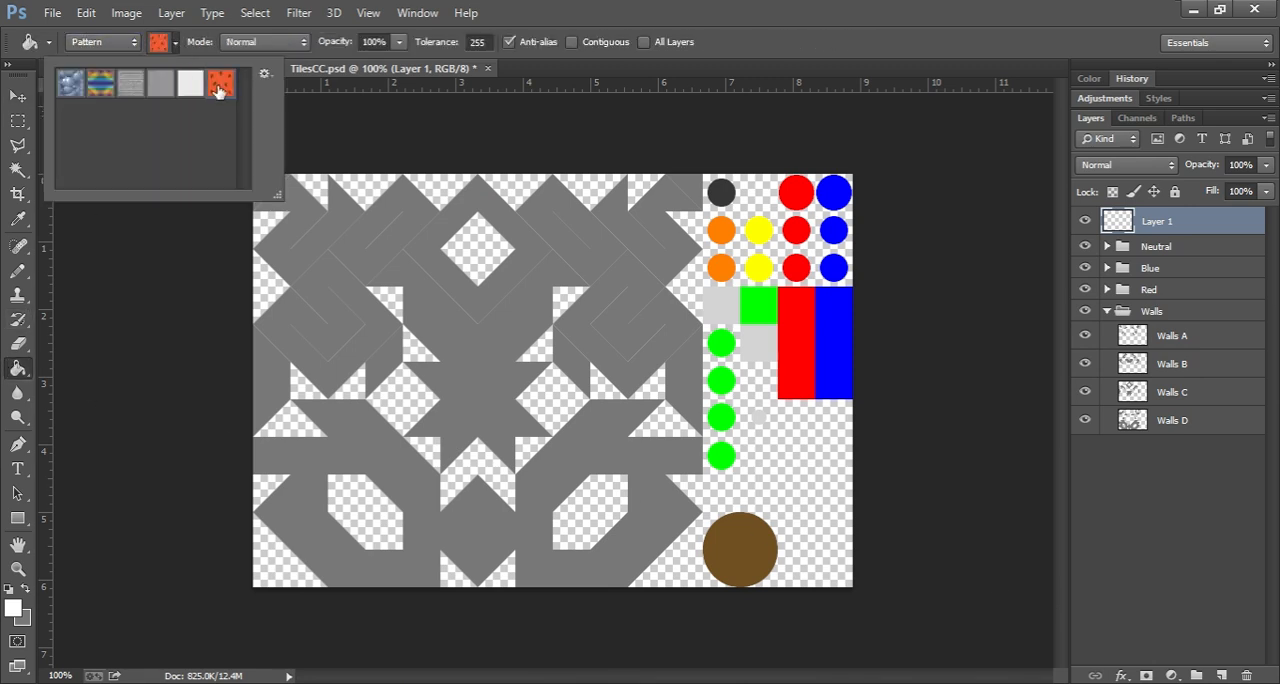
left_click(175, 46)
left_click(549, 400)
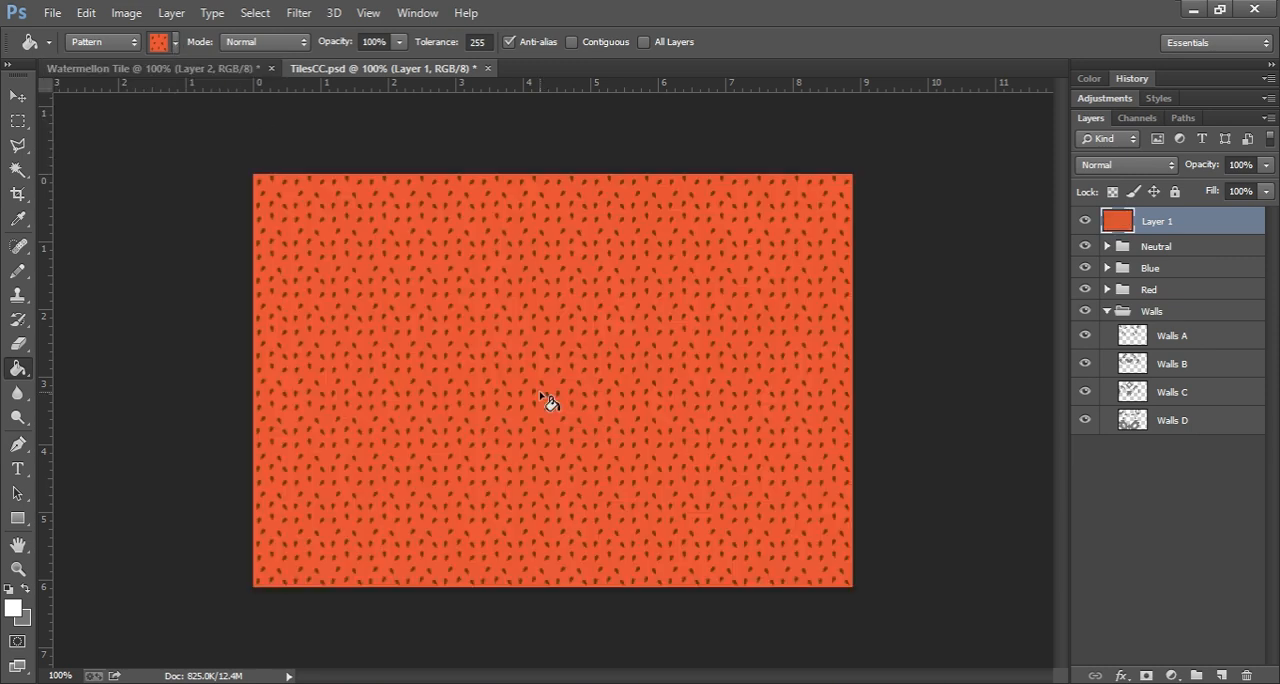
Step: Load the combined outlines of Walls A, B, C and D as a selection and mask the pattern layer with it
left_click(14, 96)
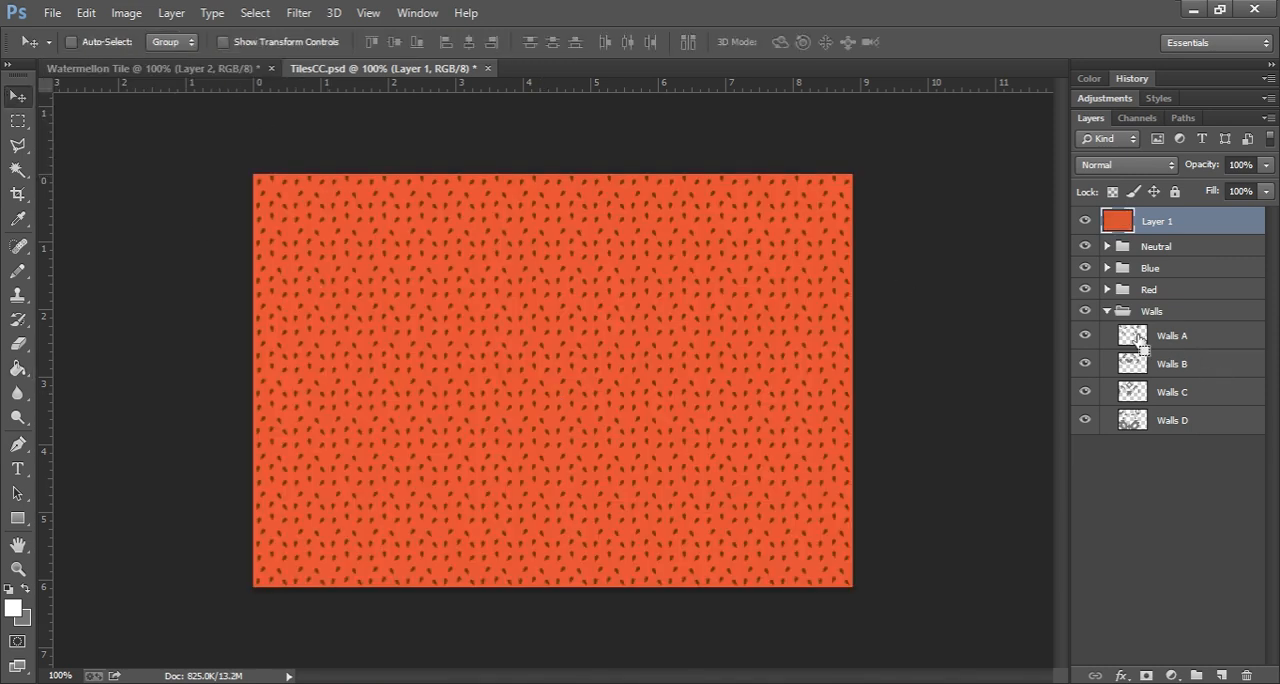
left_click(1133, 336, "ctrl")
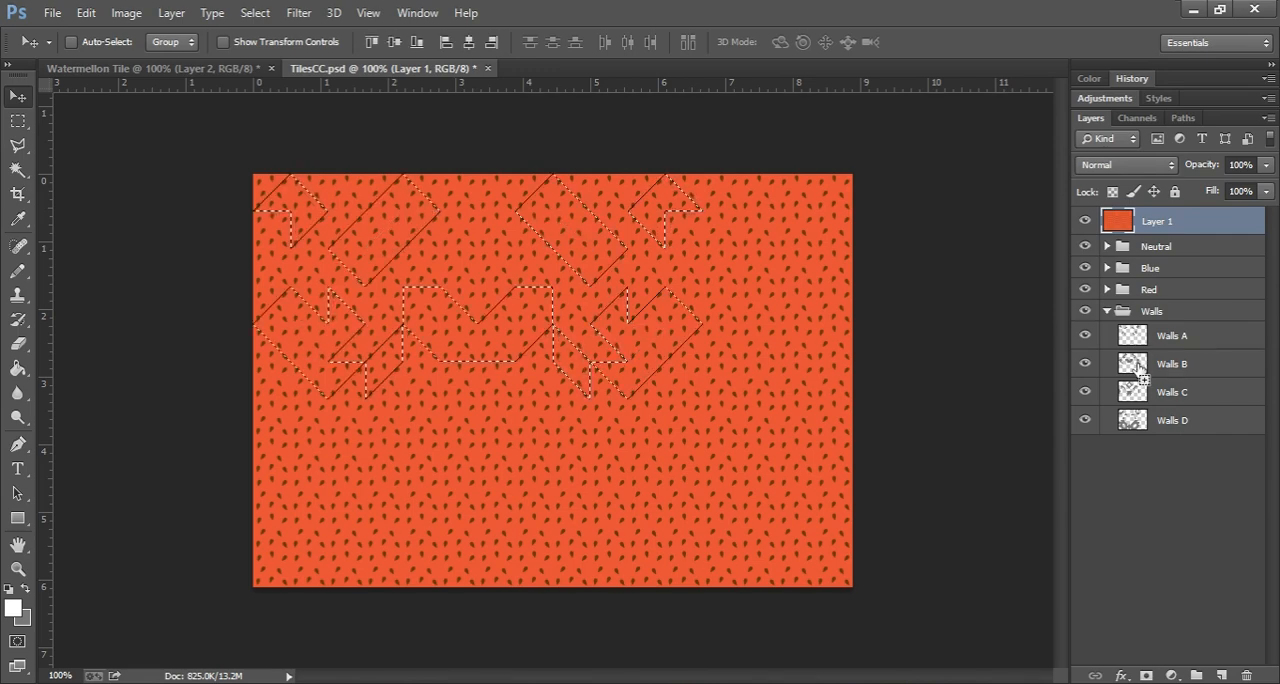
left_click(1135, 364, "ctrl+shift")
left_click(1133, 392, "ctrl+shift")
left_click(1133, 420, "ctrl+shift")
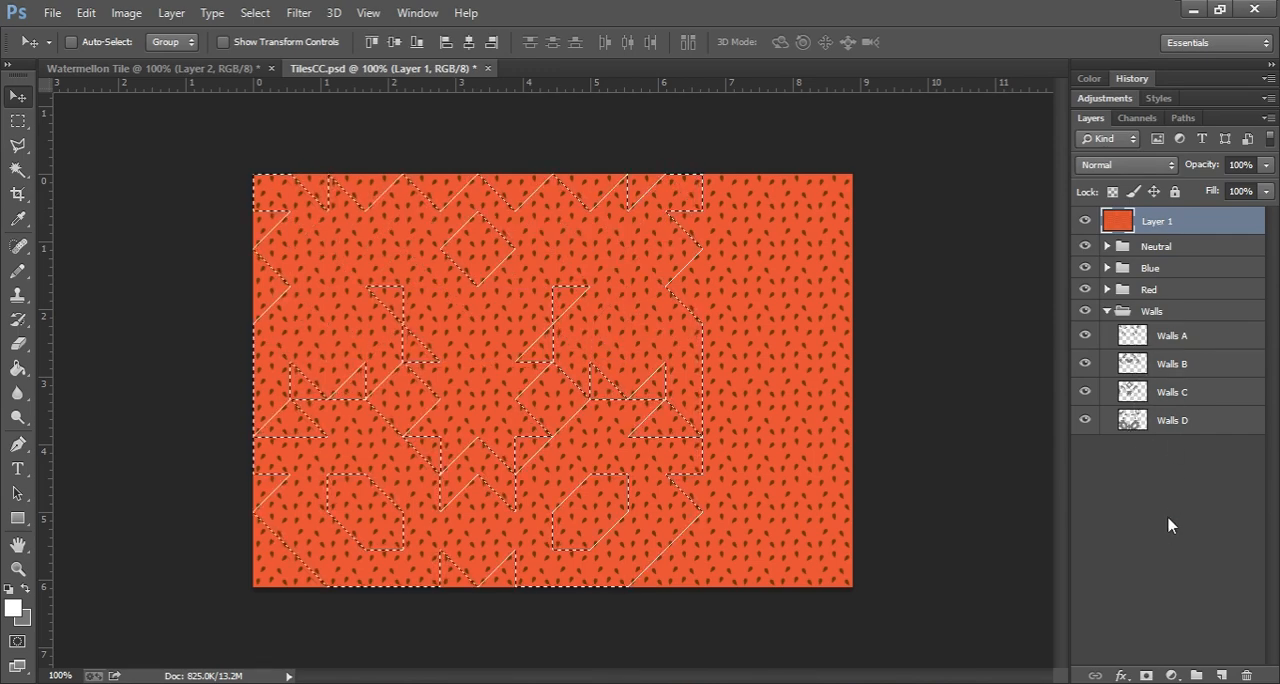
left_click(1147, 676)
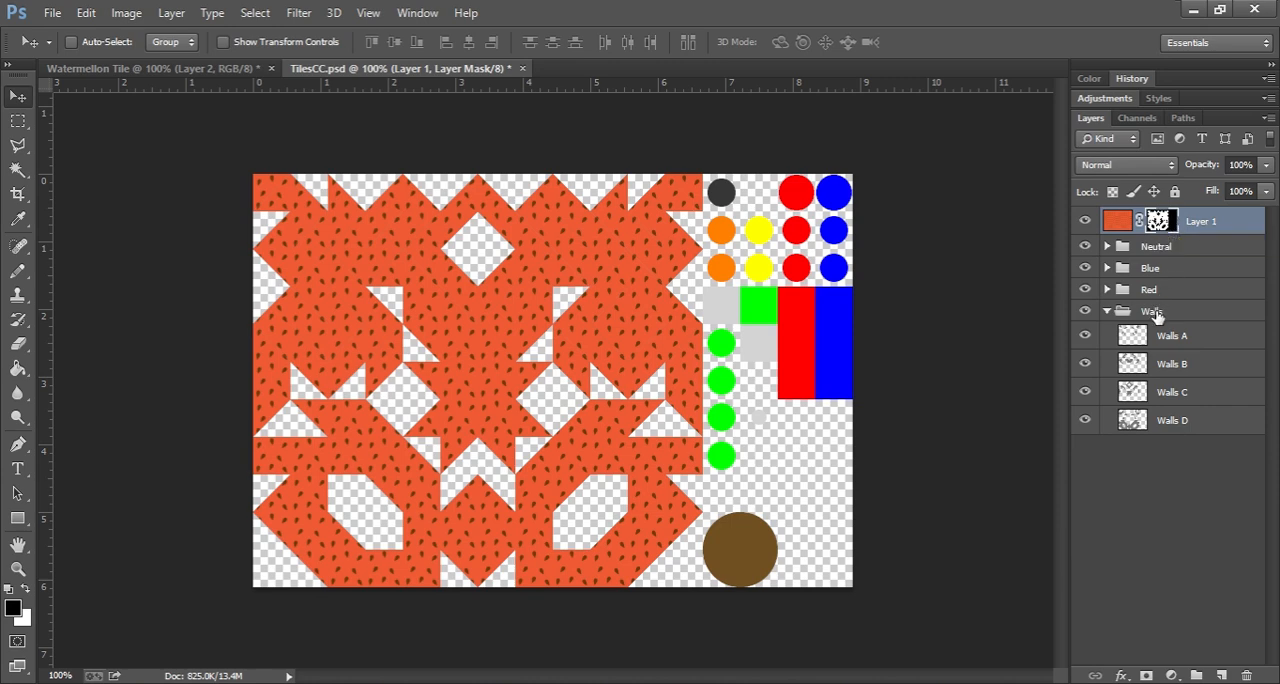
Step: Move the Walls group above the pattern layer and set the Walls A layer's fill opacity to 0% in its layer style
left_click_drag(1159, 316, 1194, 209)
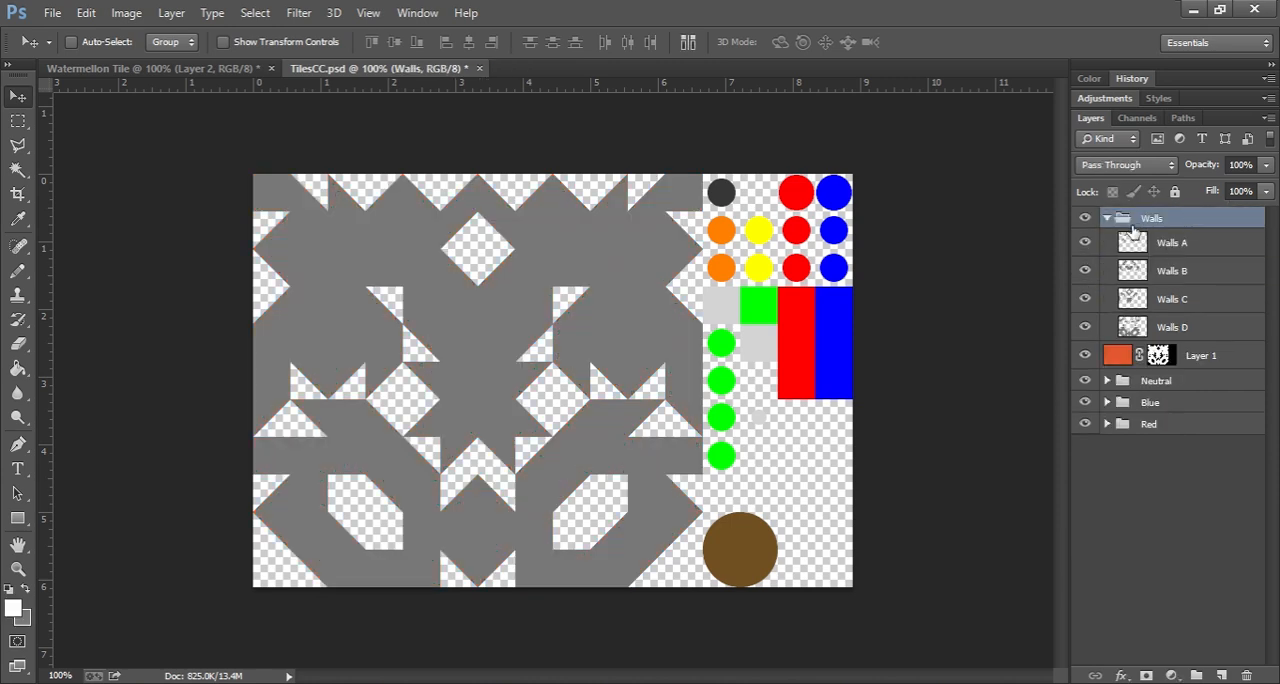
left_click(1187, 245)
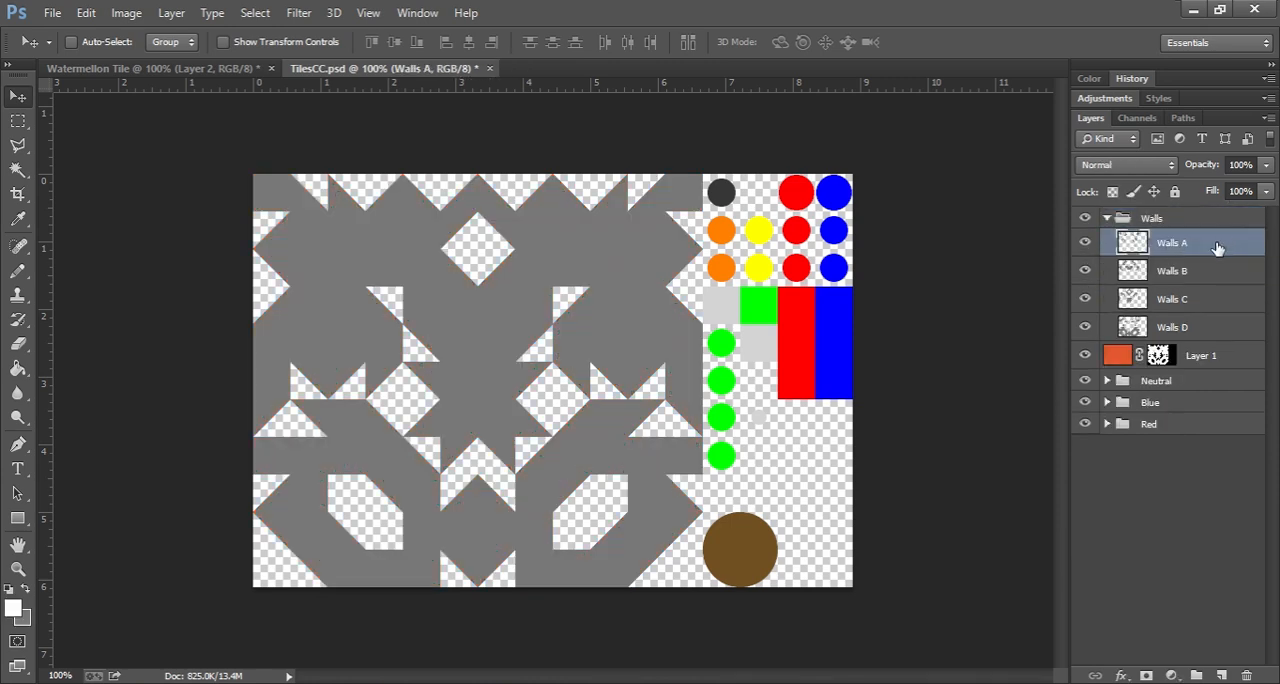
double_click(1217, 248)
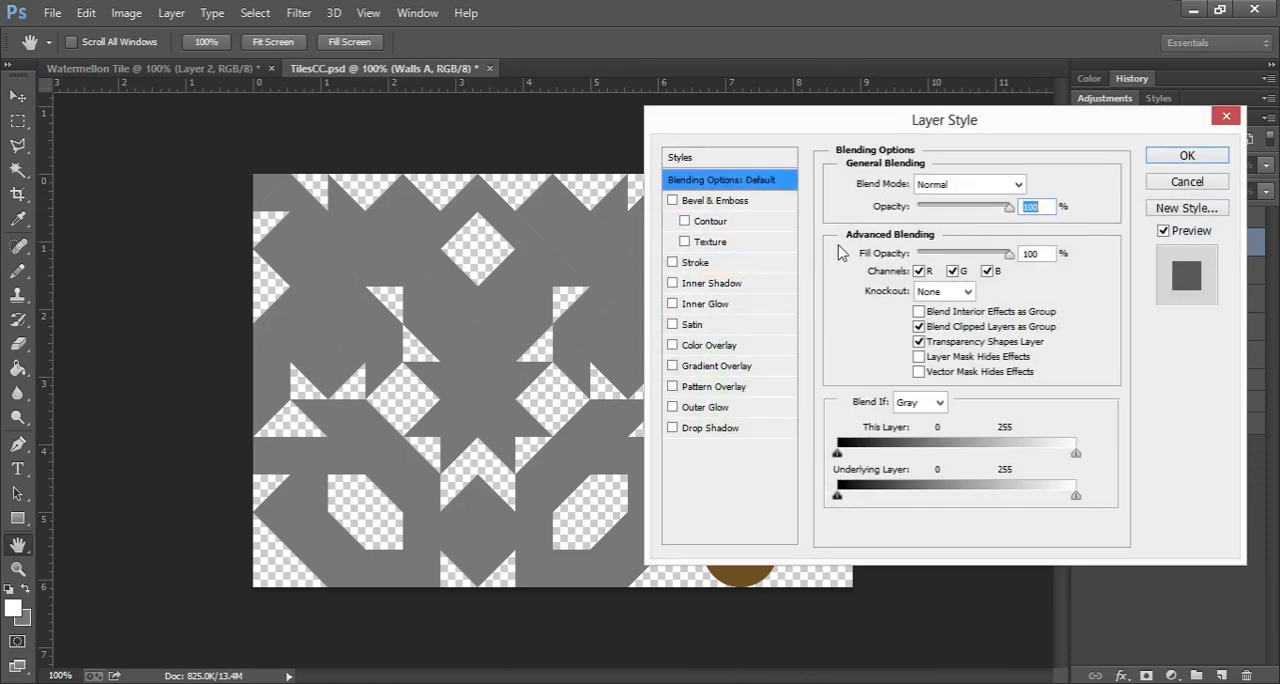
left_click_drag(1011, 258, 868, 257)
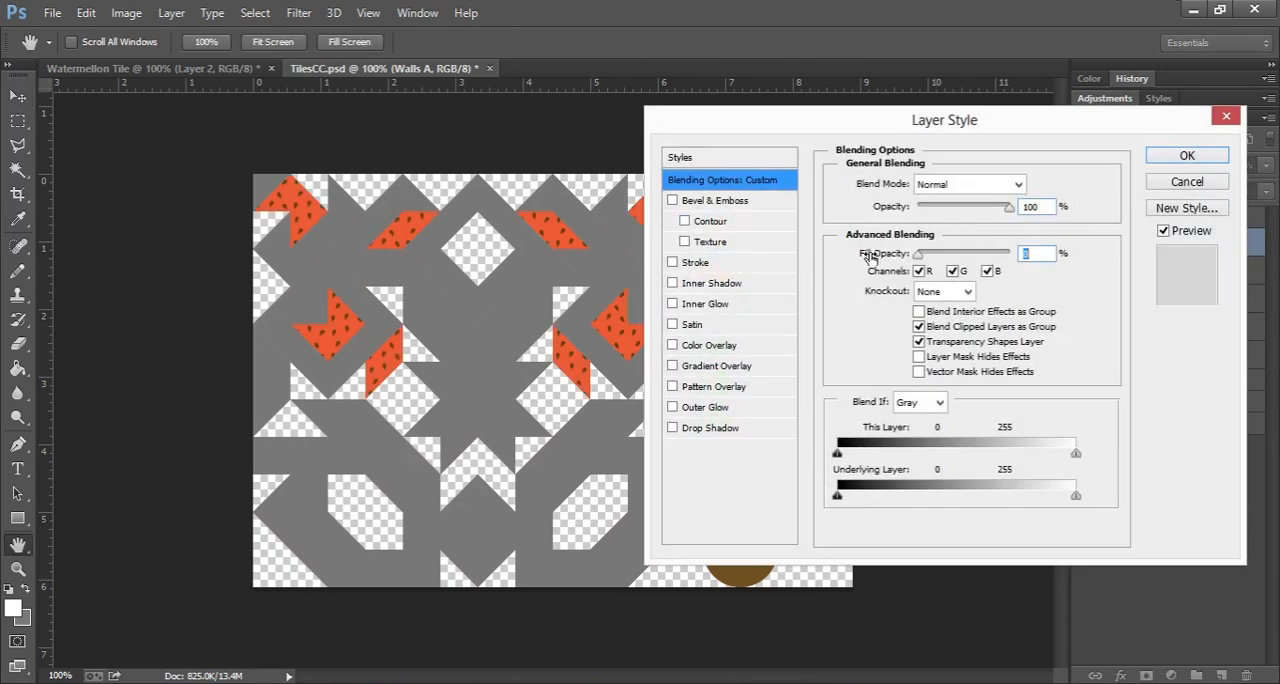
Step: Add a stroke to Walls A with position Inside and a size of 6 px
left_click(672, 262)
left_click(700, 263)
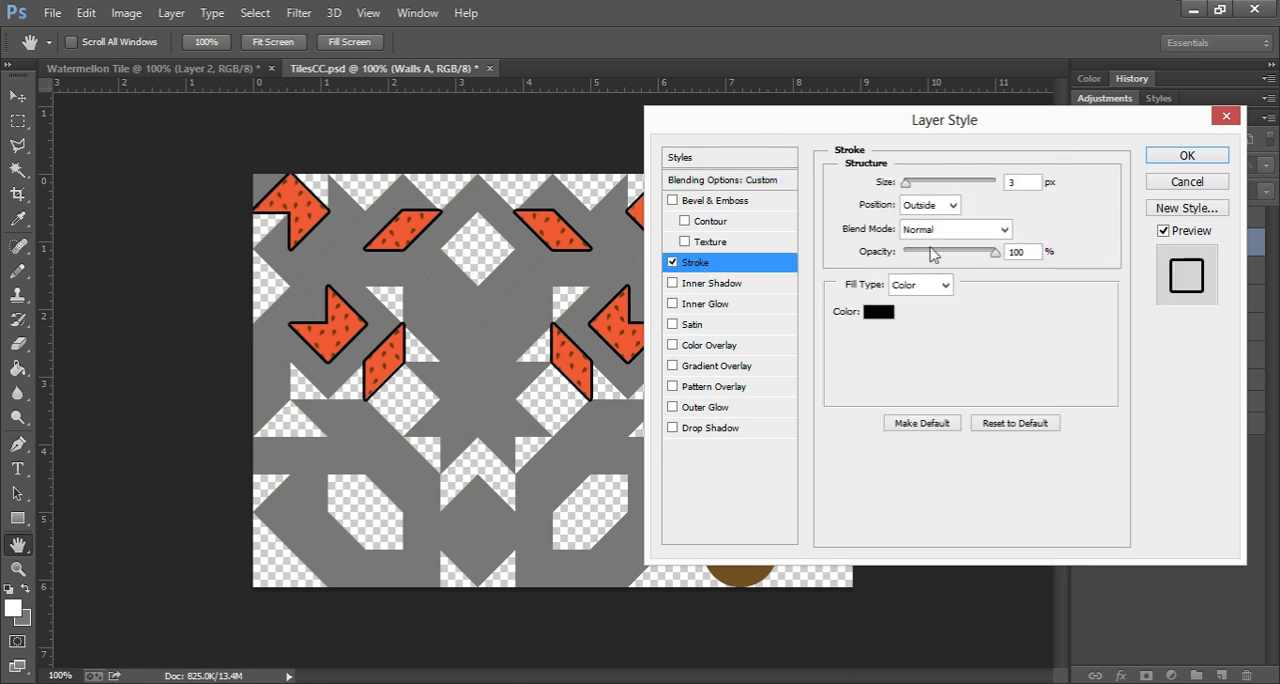
left_click(952, 205)
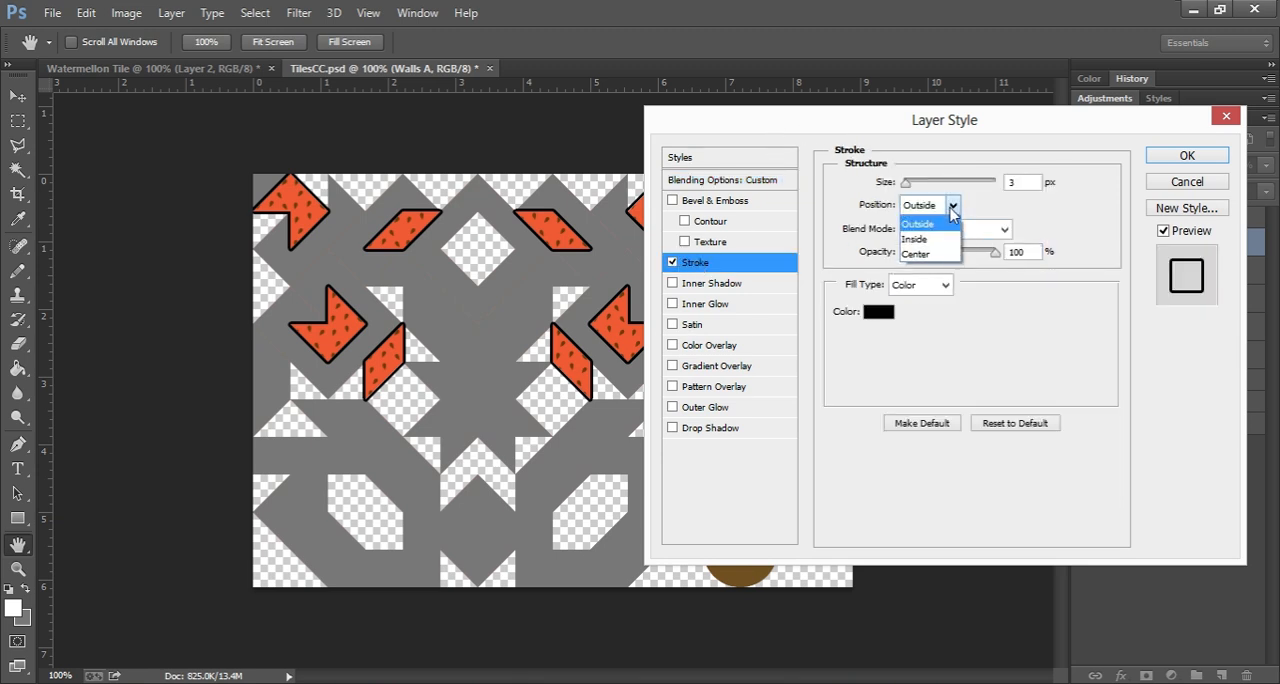
left_click(945, 231)
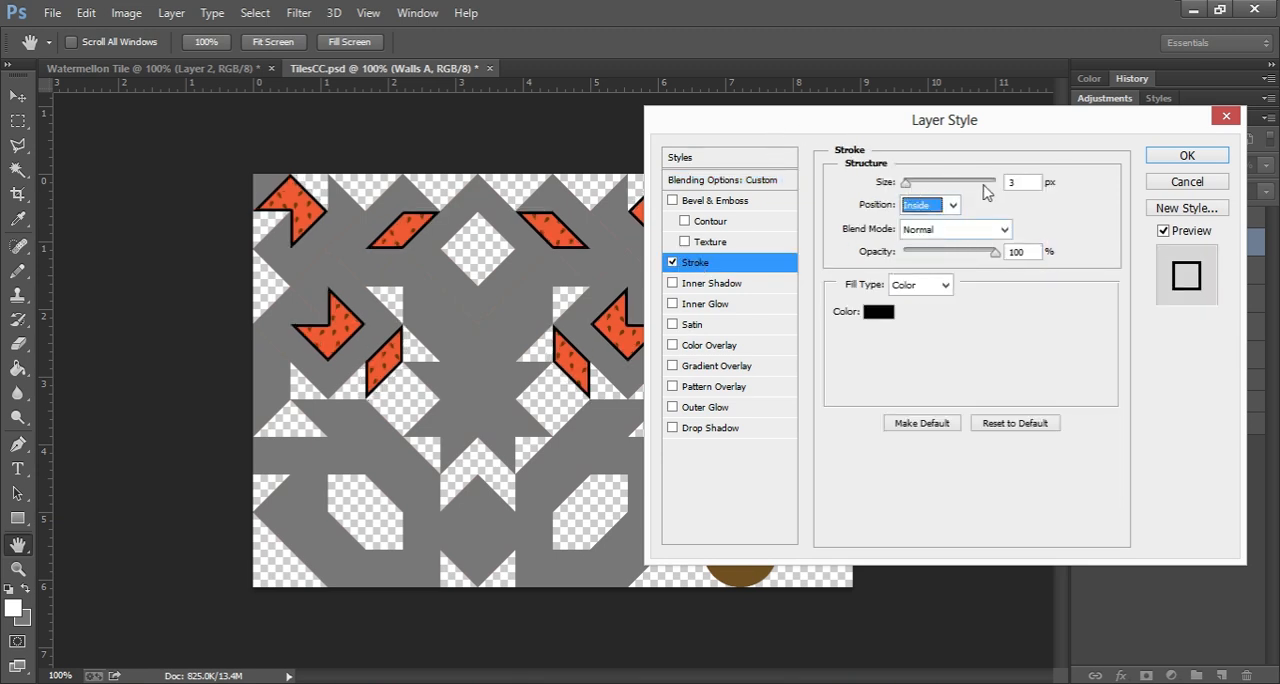
left_click(1020, 184)
key("Up")
key("Up")
key("Up")
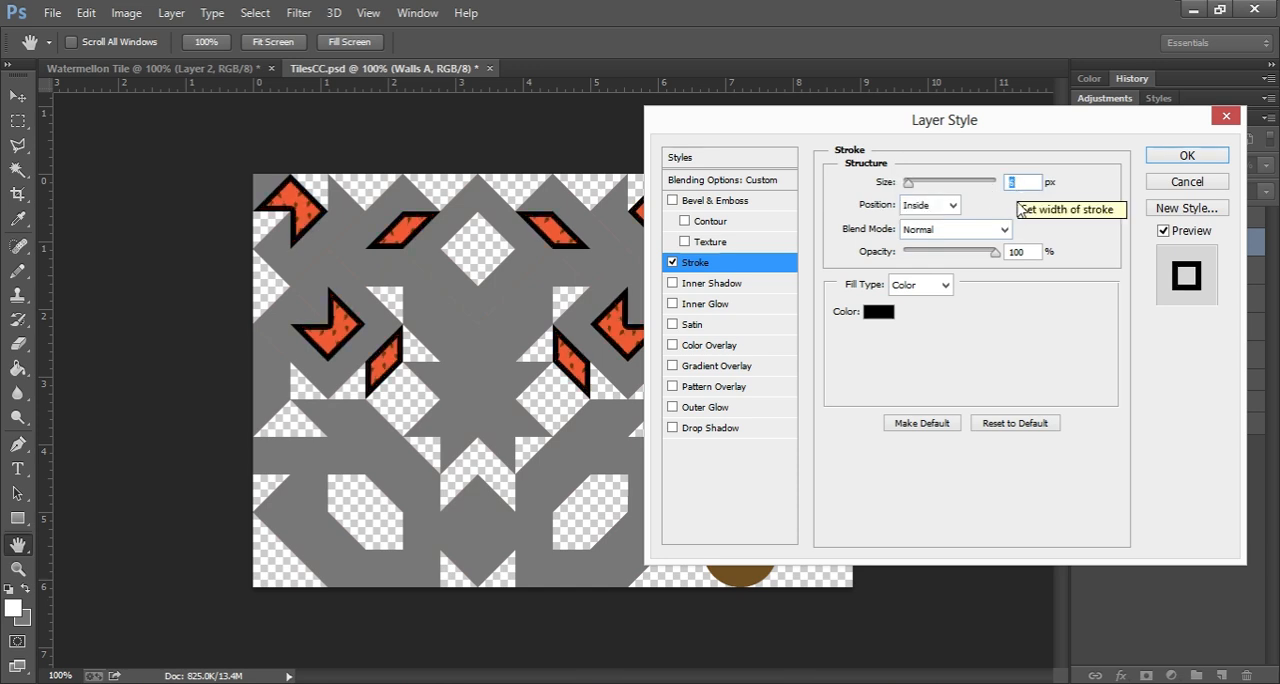
Step: Change the stroke's fill type to Gradient with the Shape Burst style
left_click(912, 285)
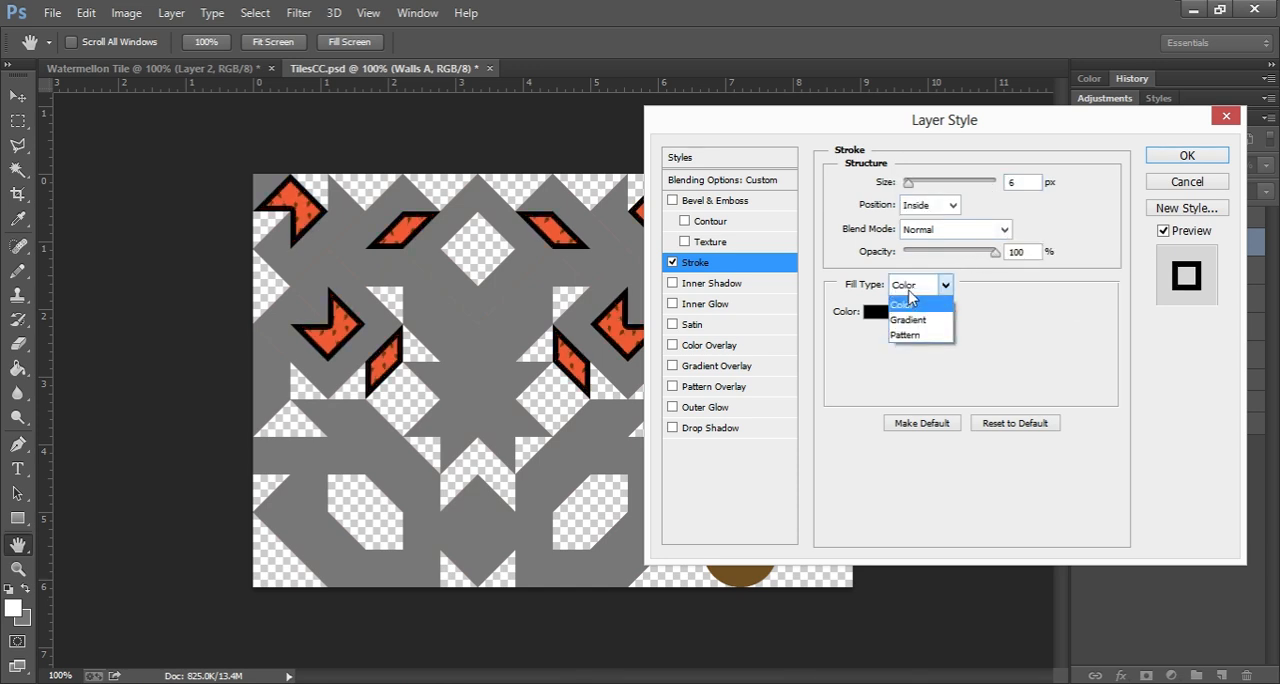
left_click(908, 320)
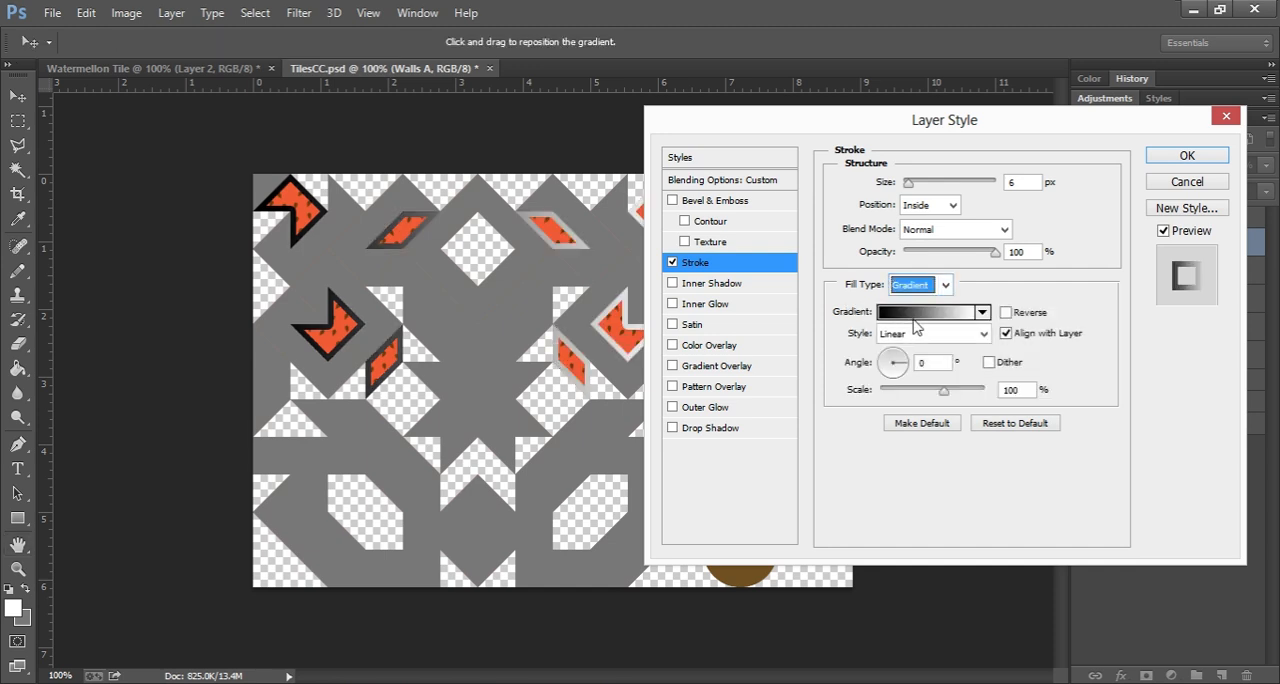
left_click(983, 335)
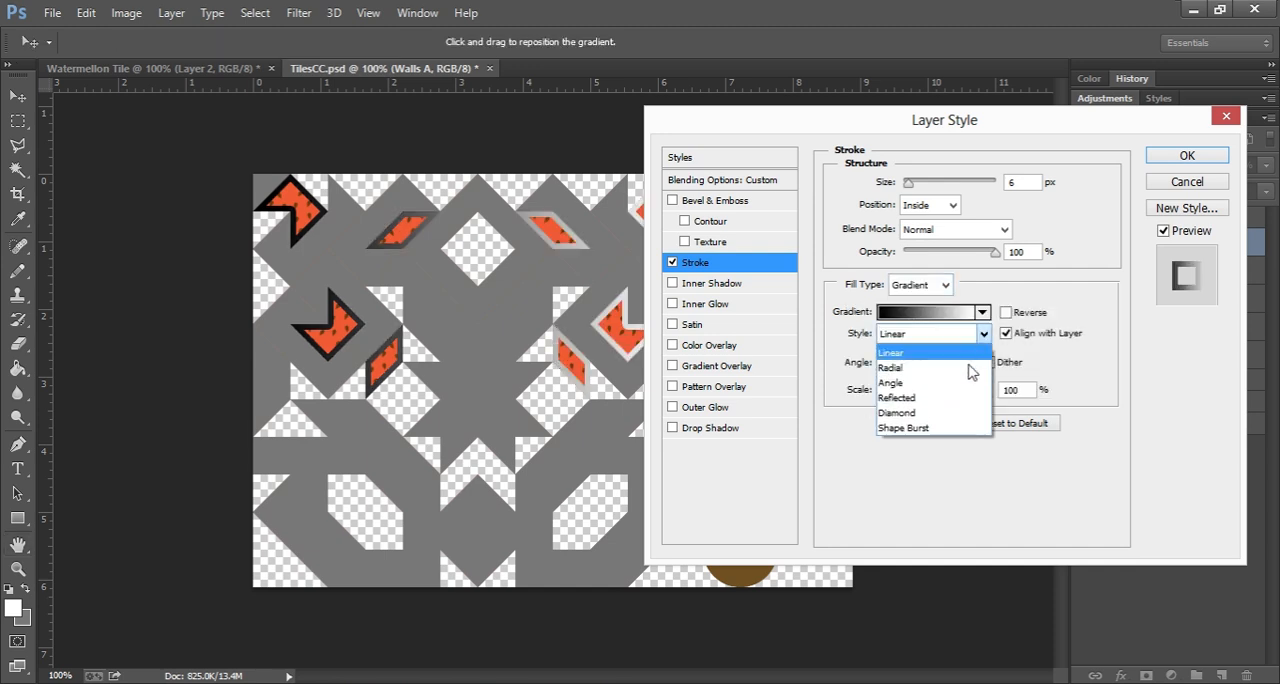
left_click(925, 428)
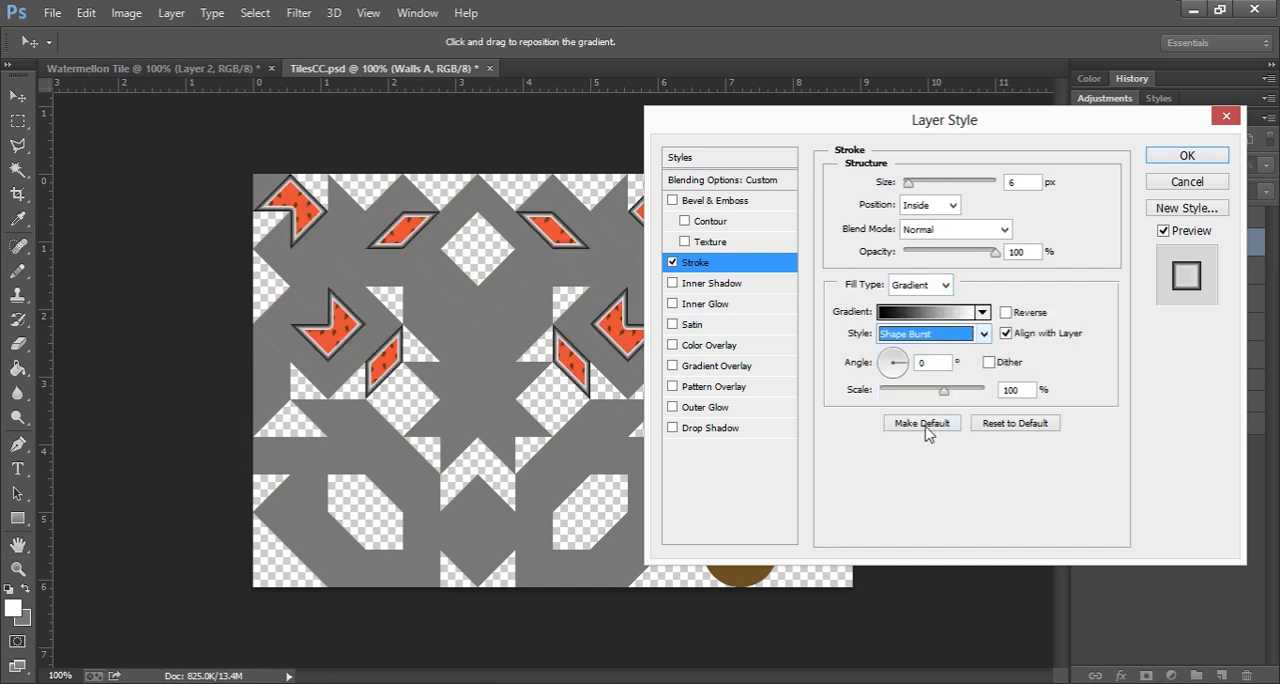
Step: In the stroke gradient, set the end opacity stop to 0% and move the starting opacity stop to location 57%
left_click(928, 315)
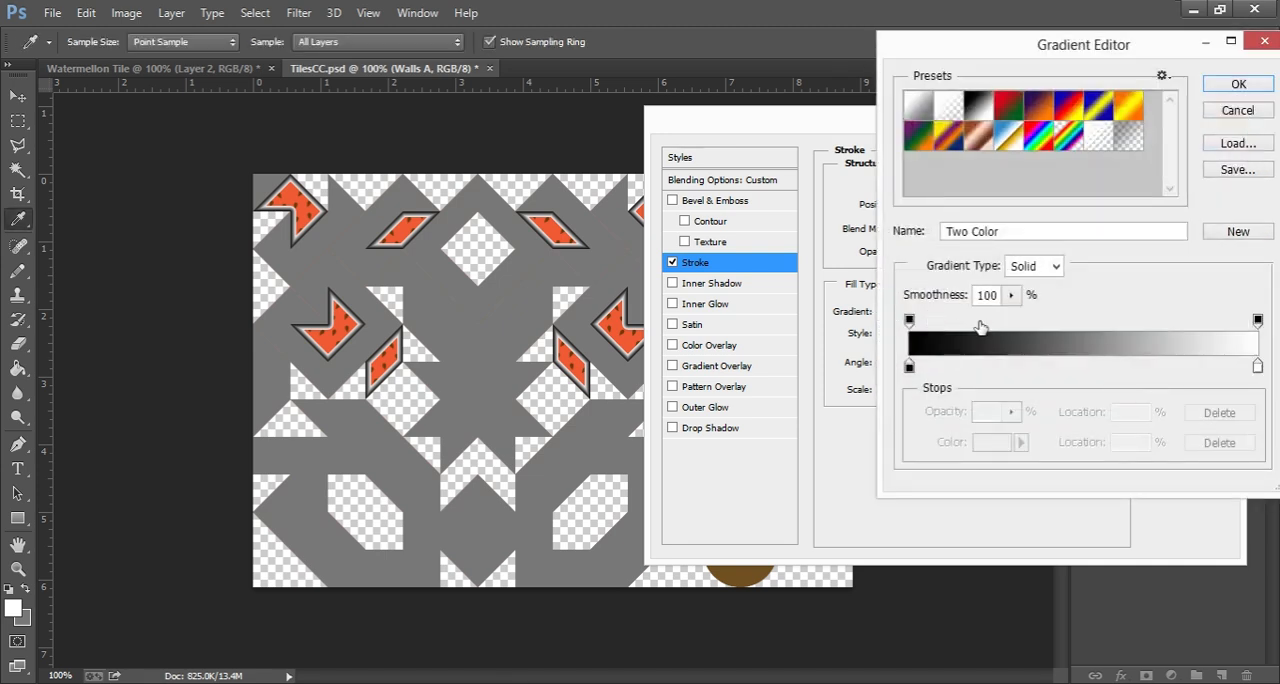
left_click(1257, 320)
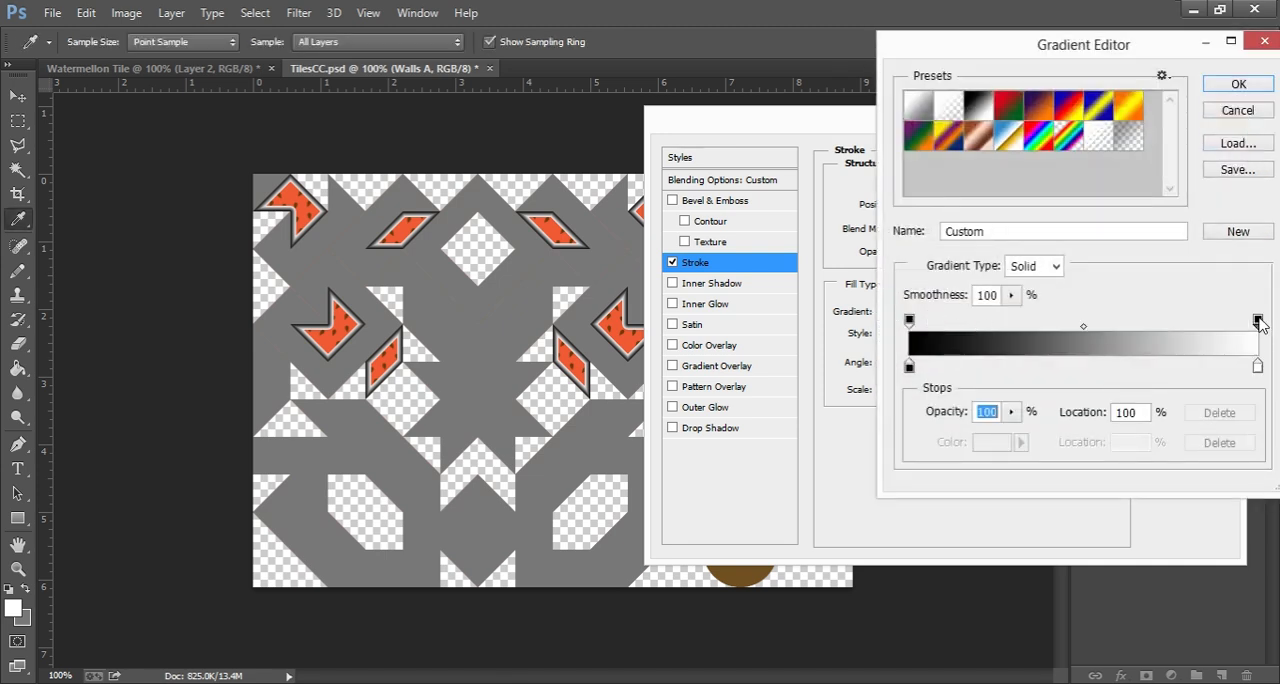
left_click(1011, 411)
left_click_drag(1012, 434, 910, 436)
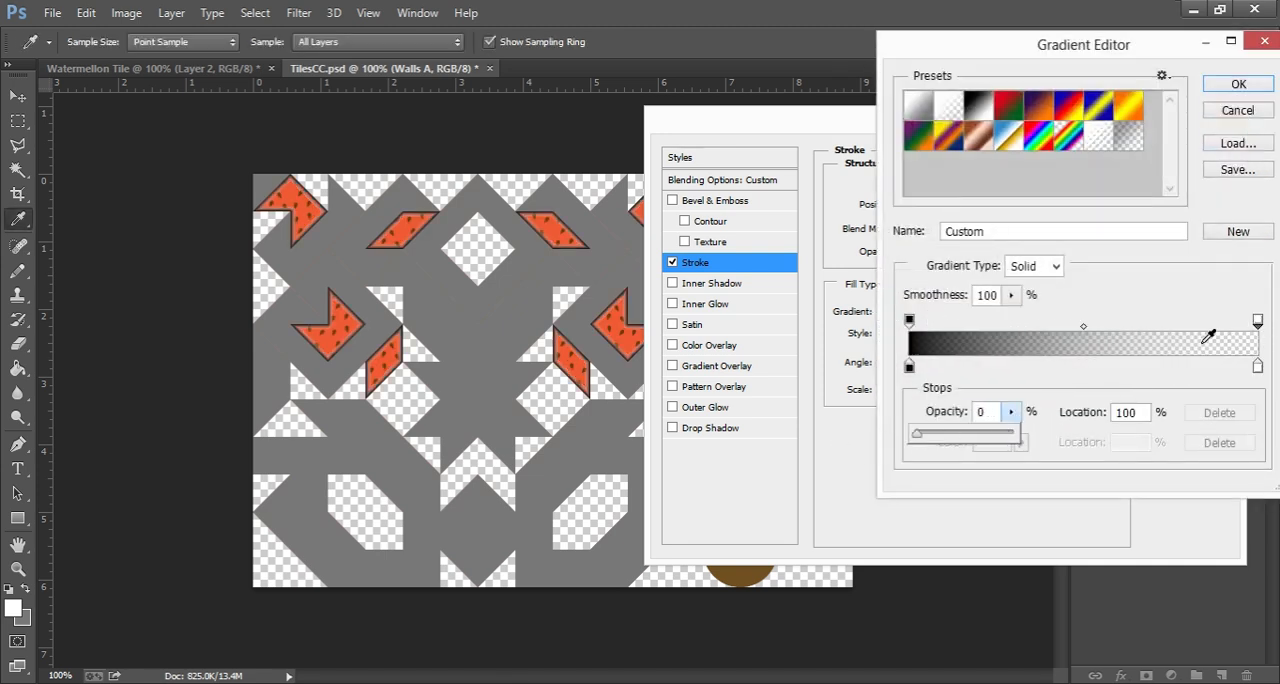
left_click_drag(910, 321, 1097, 334)
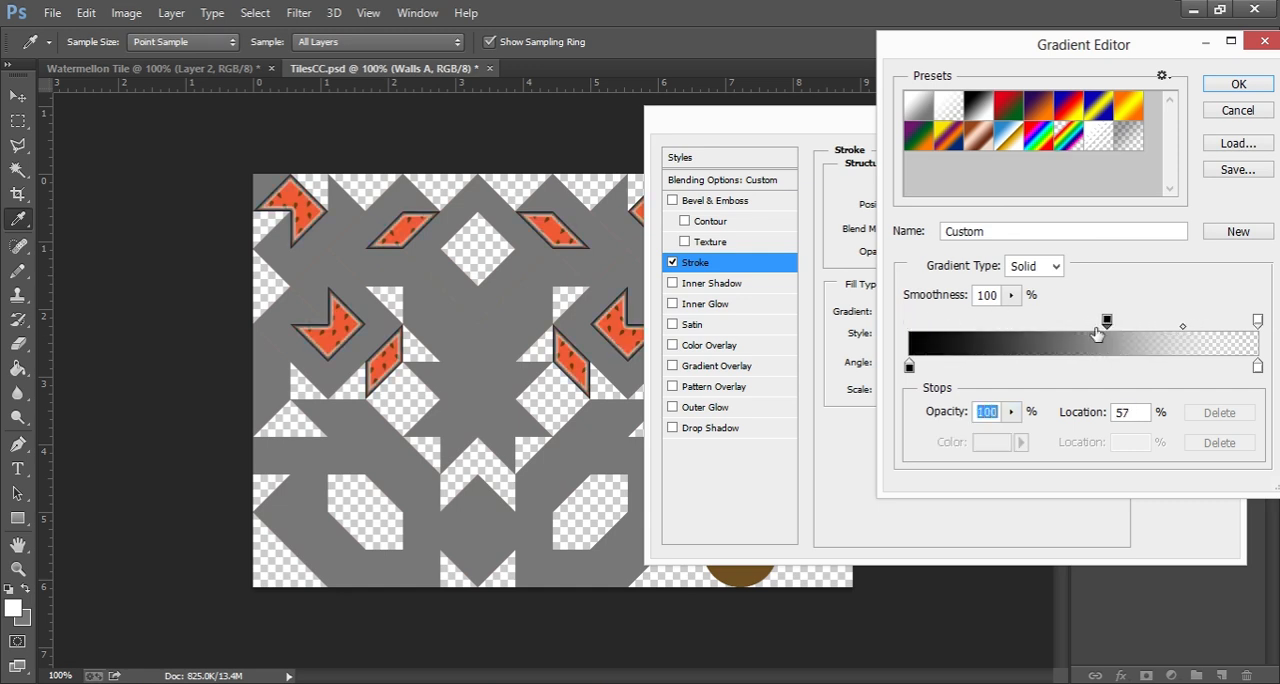
Step: Set the gradient's starting color stop to dark green 1e7208
double_click(909, 366)
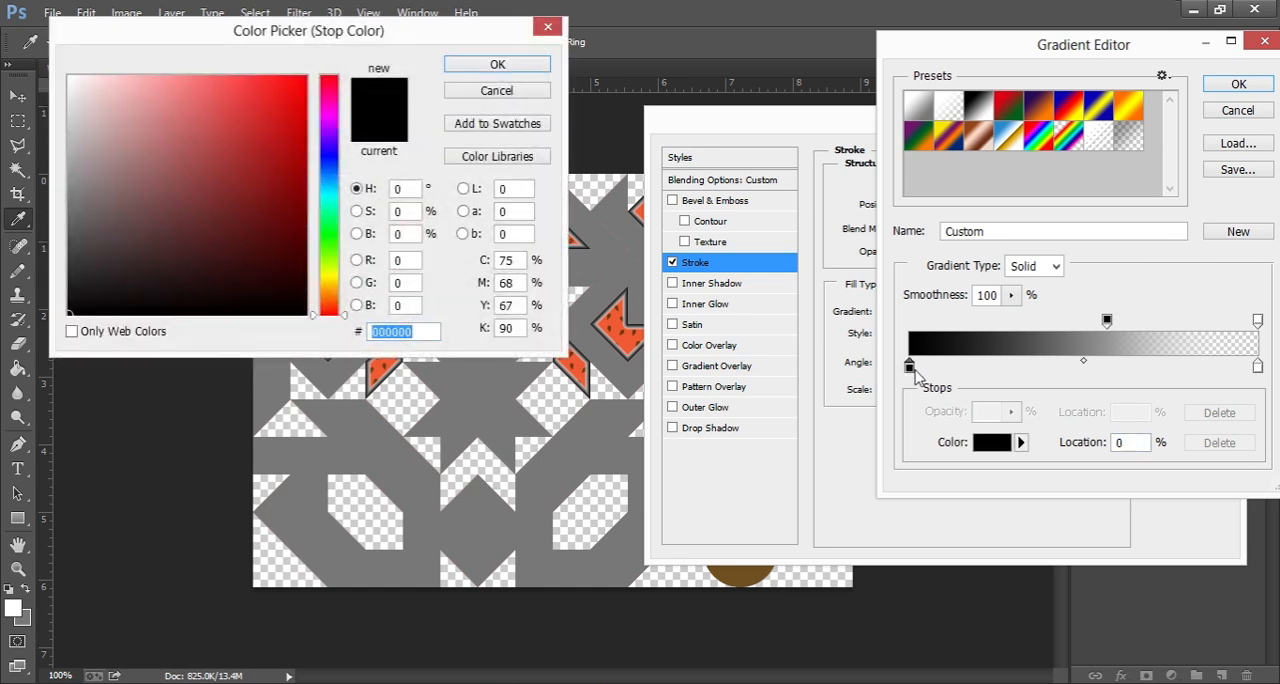
left_click(330, 244)
left_click_drag(291, 206, 290, 208)
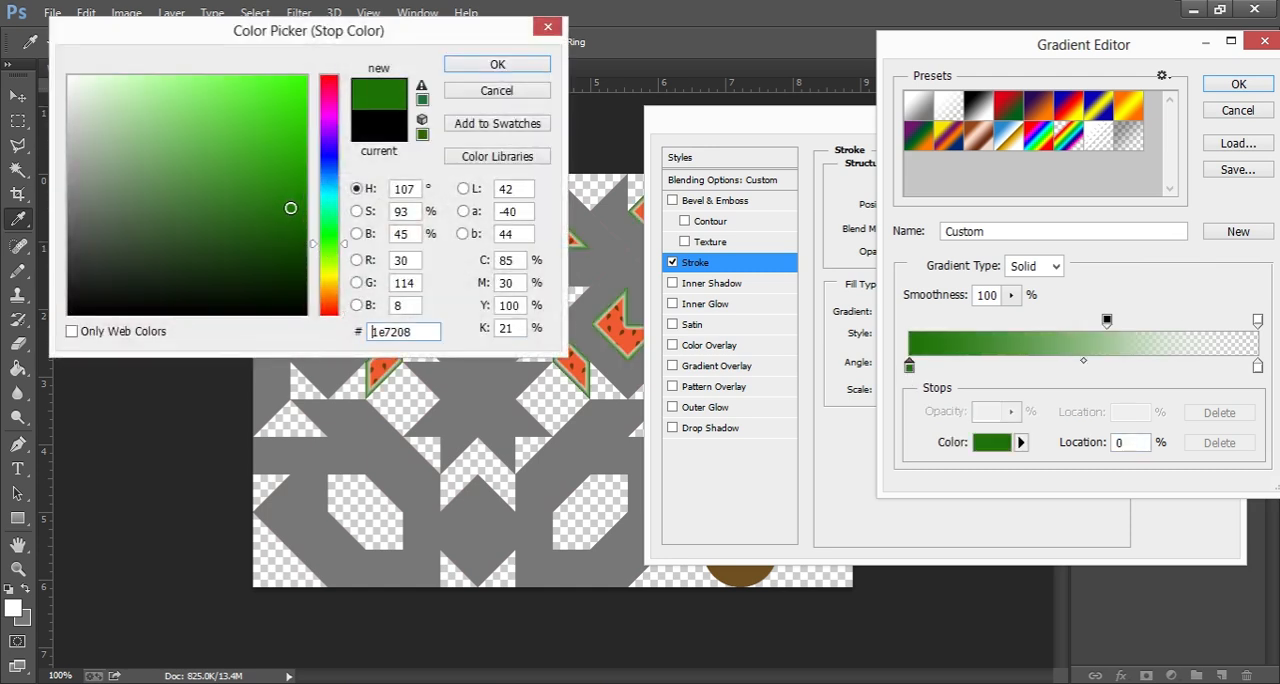
left_click(493, 66)
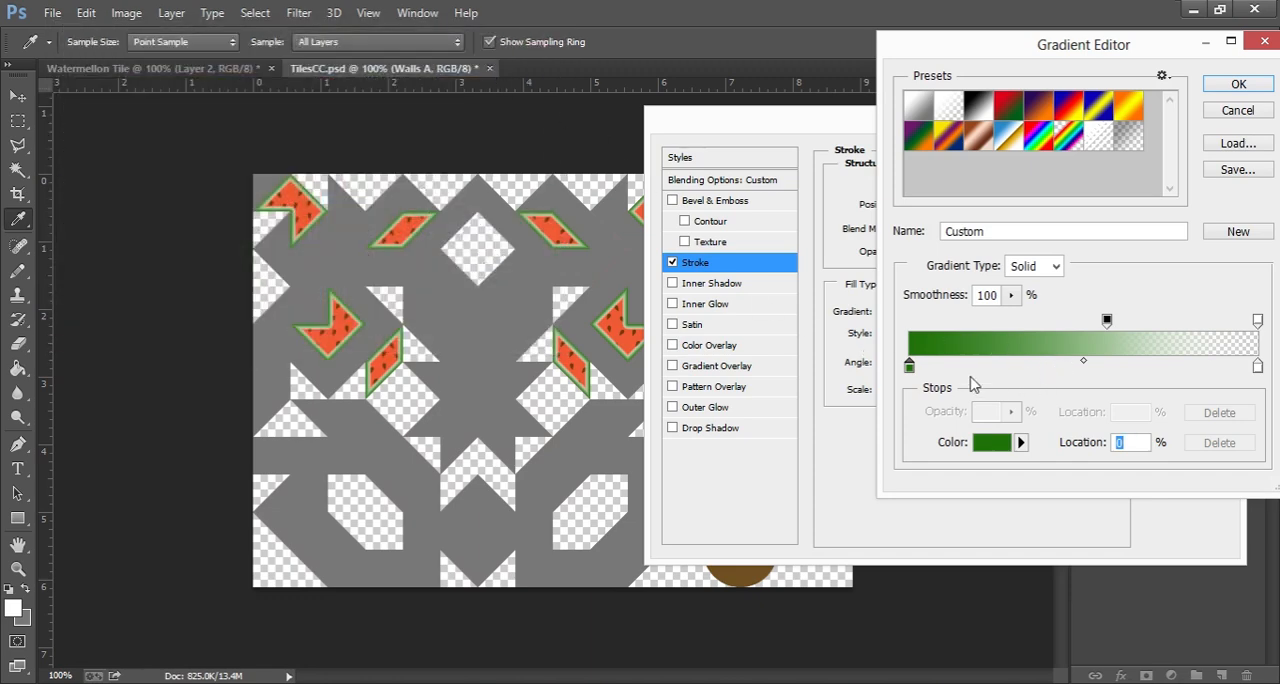
Step: Add a color stop near the middle of the gradient and set it to light green a1da56
left_click(1075, 370)
double_click(1076, 367)
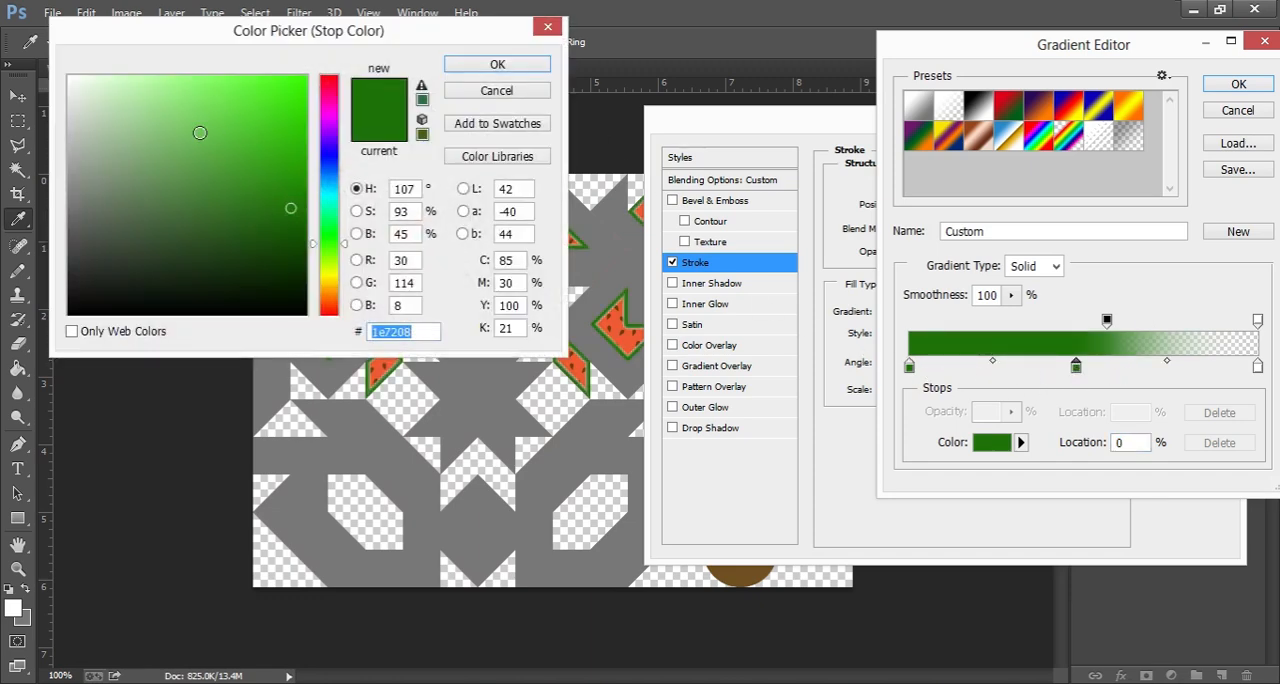
left_click(336, 271)
left_click_drag(336, 276, 337, 258)
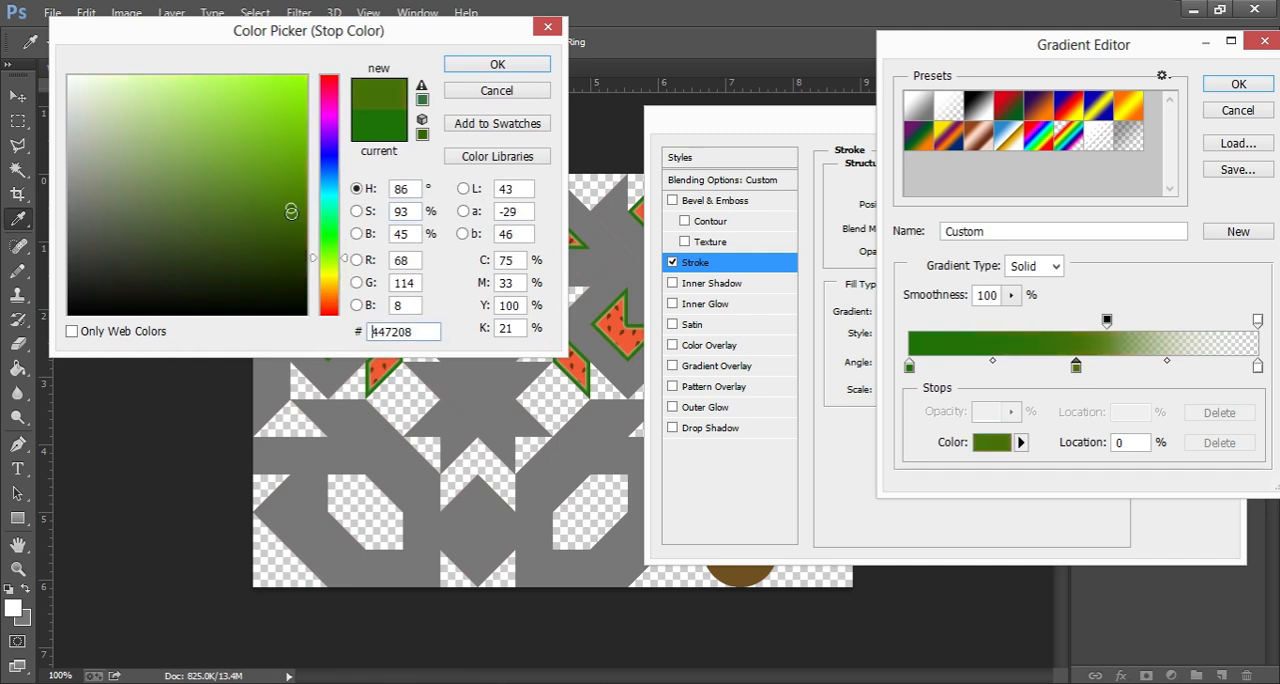
left_click_drag(240, 106, 211, 109)
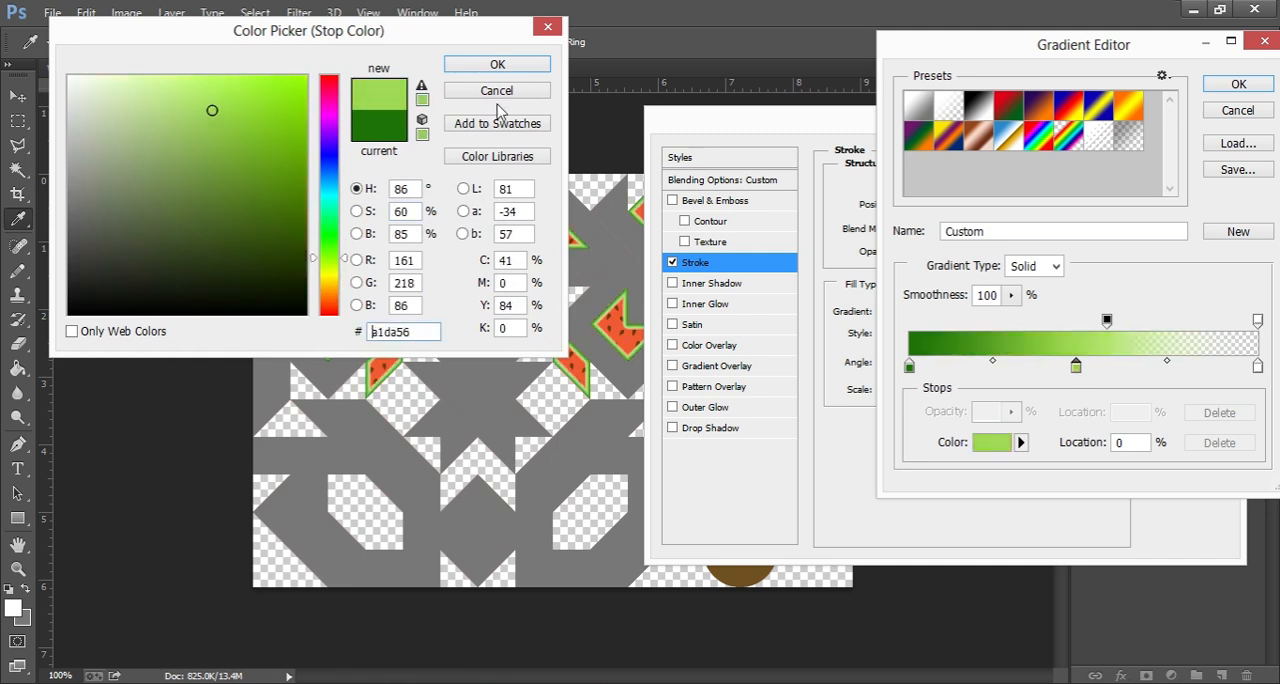
left_click(497, 64)
Step: Set the gradient's end color stop to pale peach ffd0bf and apply the gradient stroke to the Walls A layer
left_click(1258, 368)
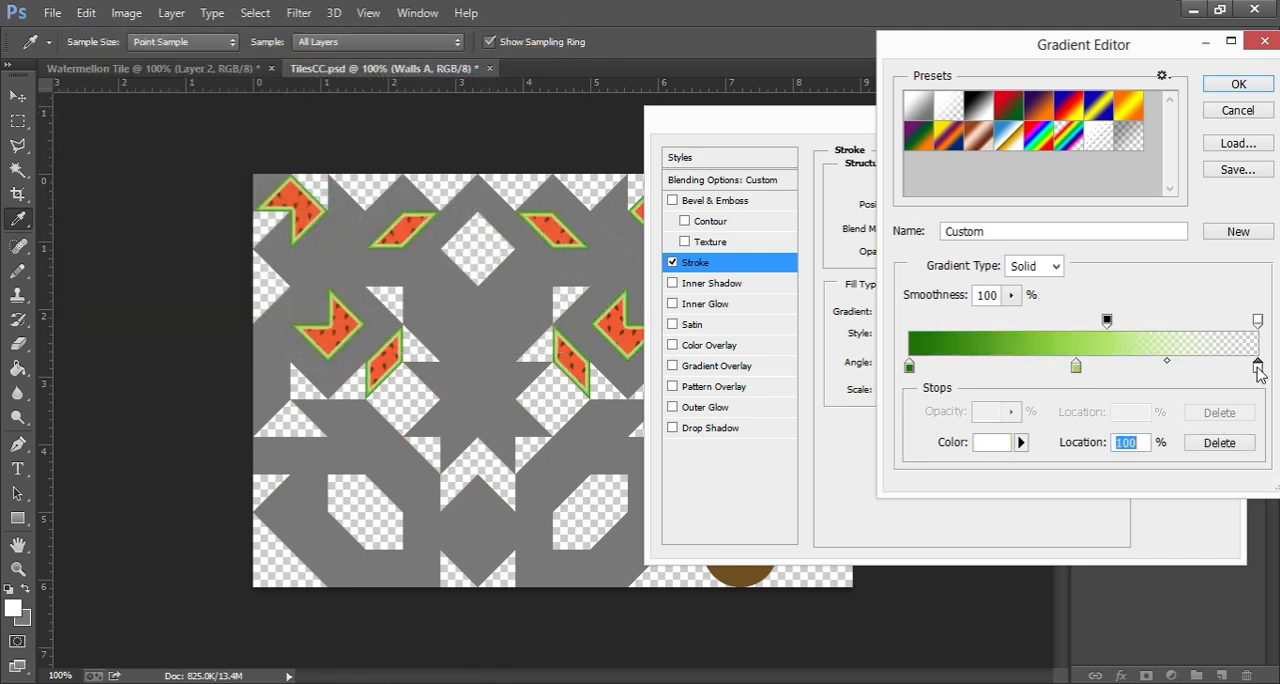
double_click(1258, 368)
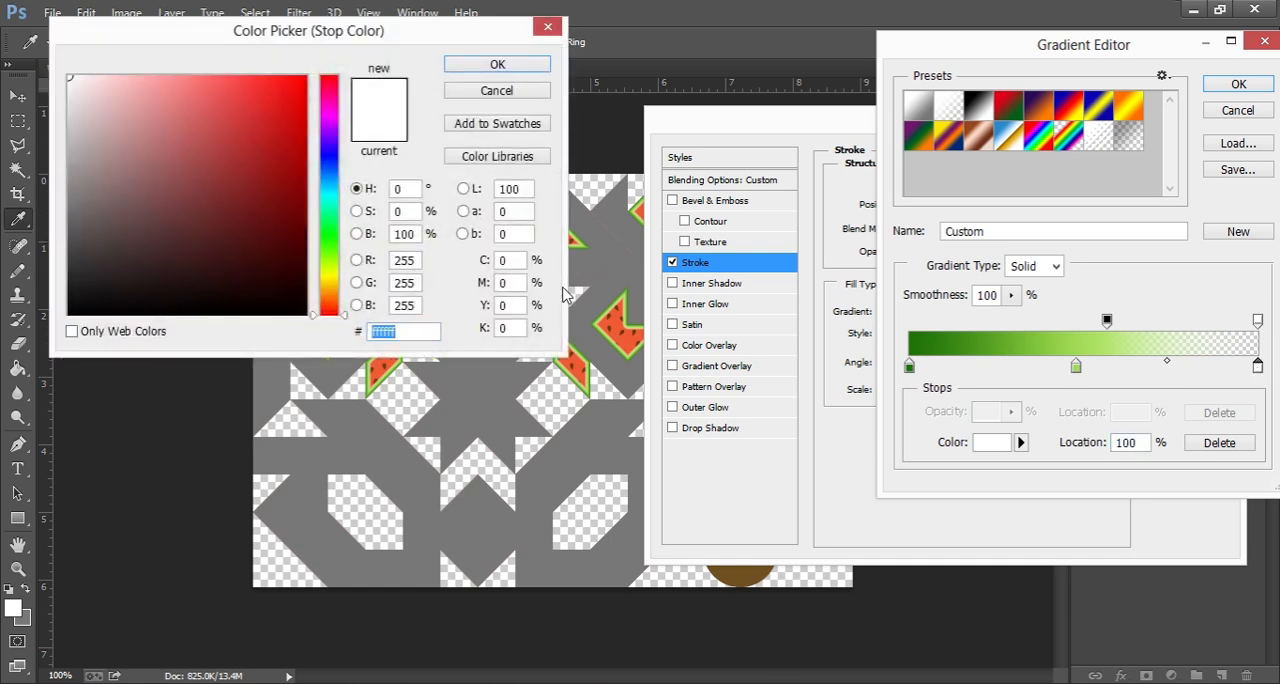
left_click(620, 313)
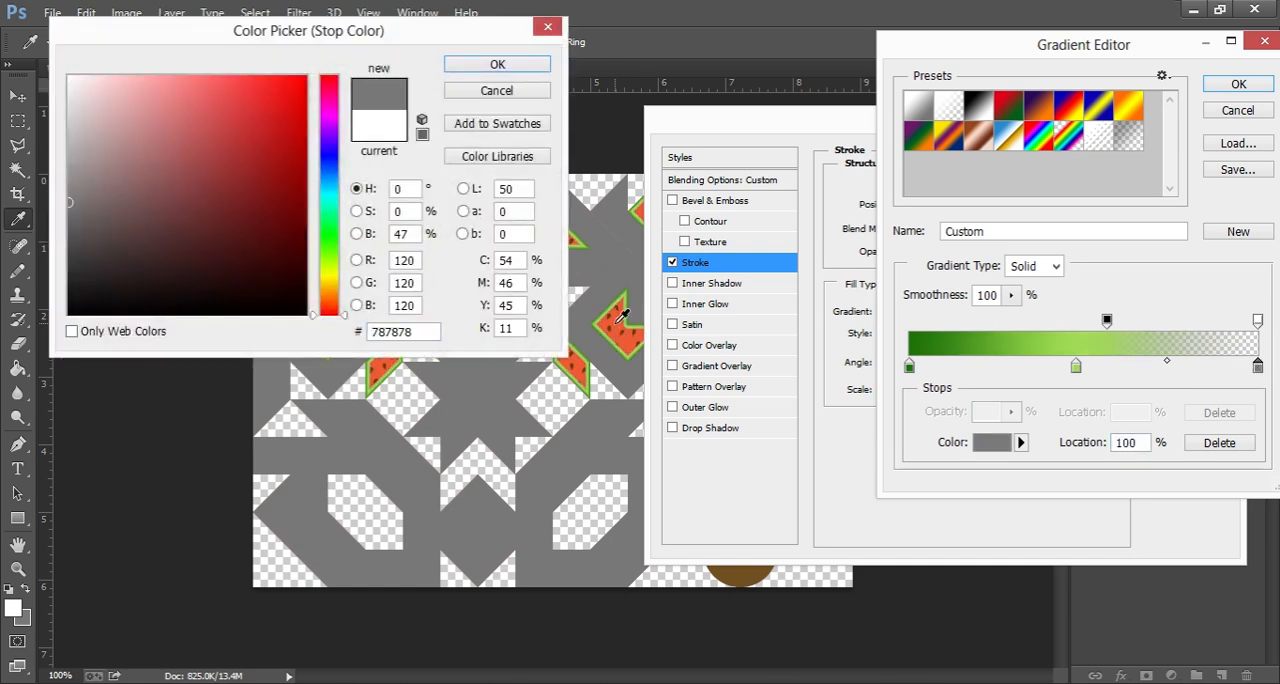
mouse_move(125, 139)
left_mouse_down()
mouse_move(251, 100)
mouse_move(142, 83)
left_mouse_up()
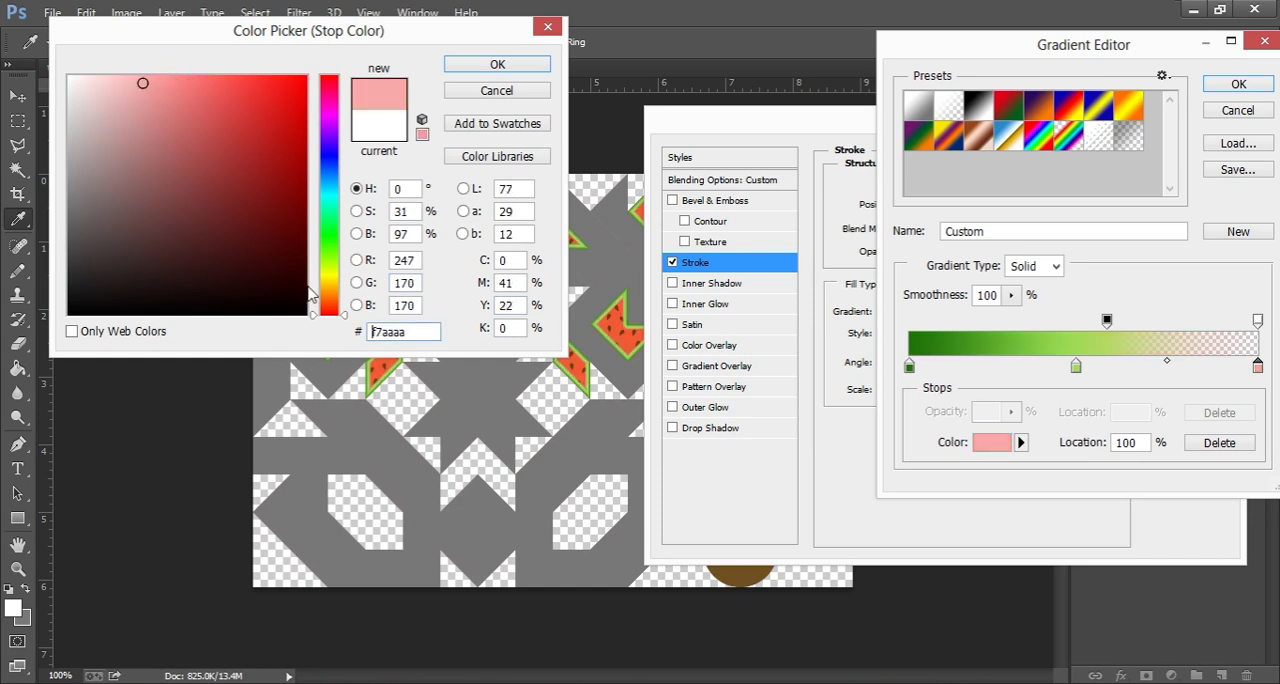
left_click_drag(345, 314, 345, 303)
left_click_drag(142, 86, 127, 64)
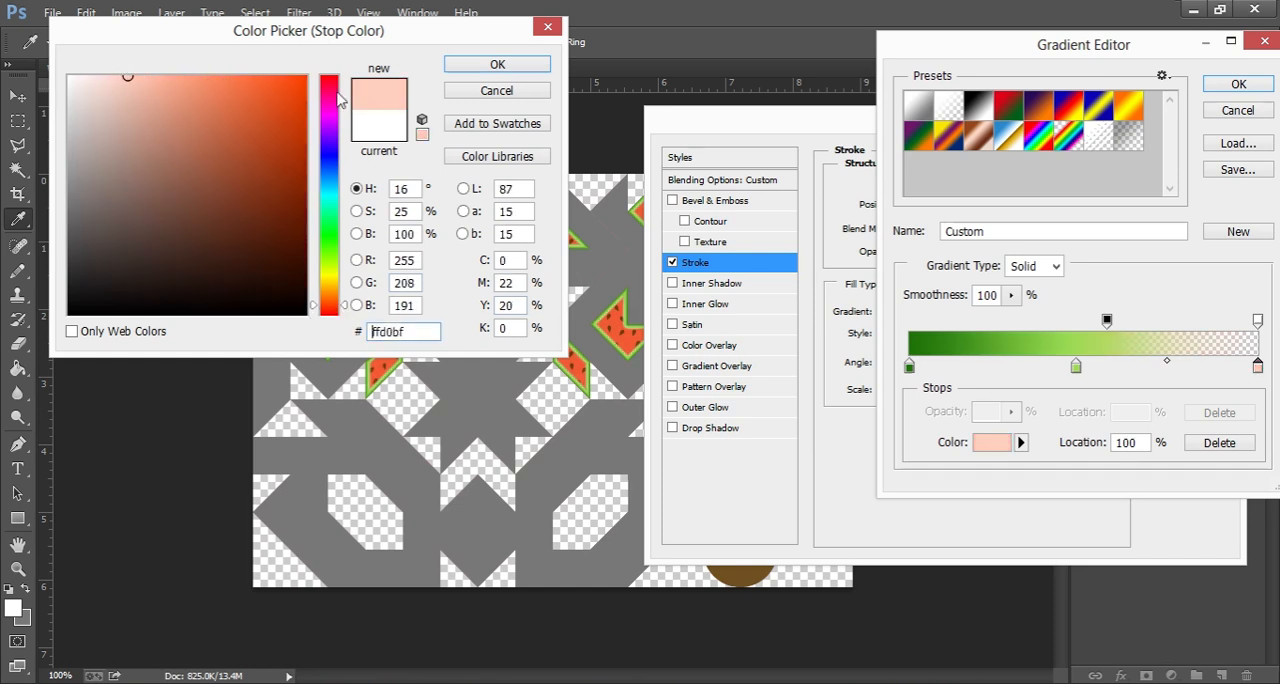
left_click(477, 65)
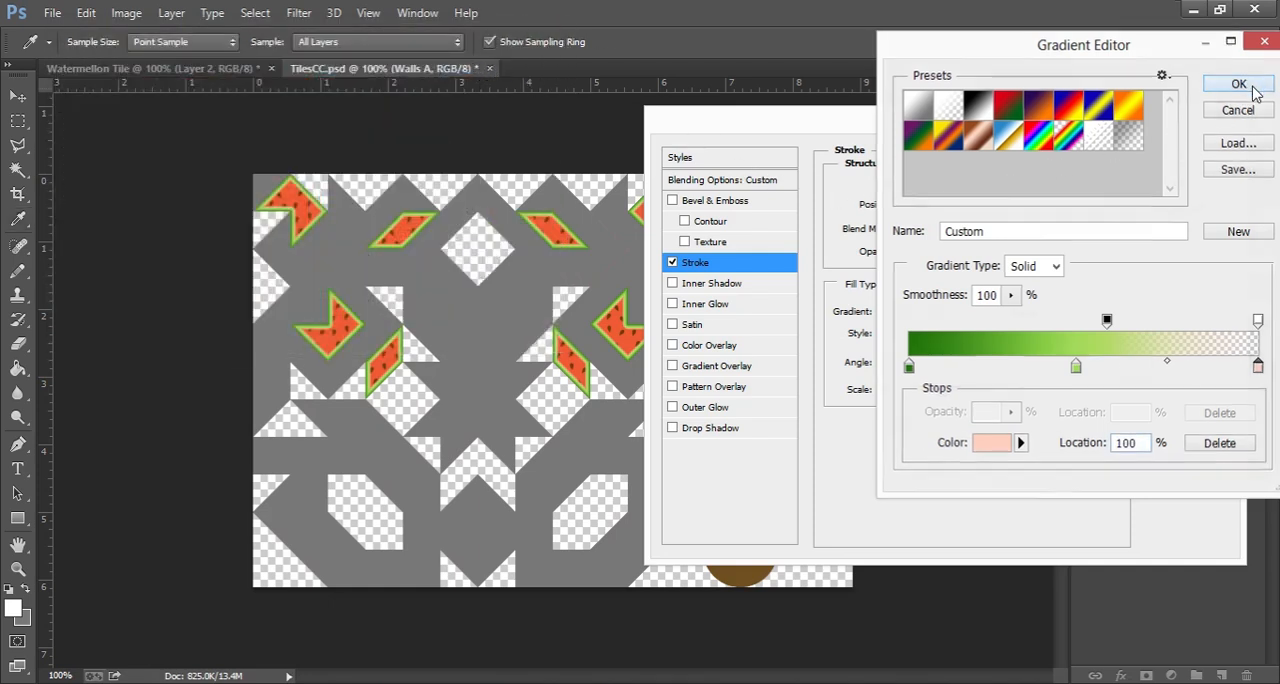
left_click(1250, 88)
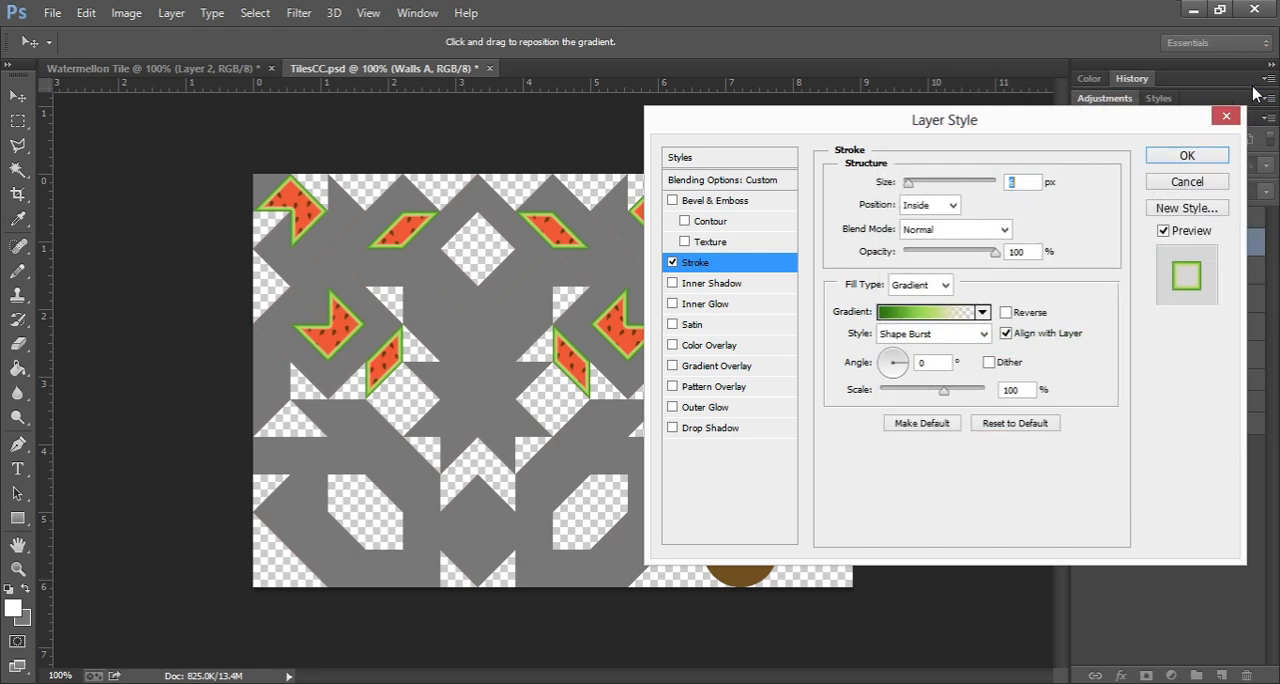
left_click(1167, 168)
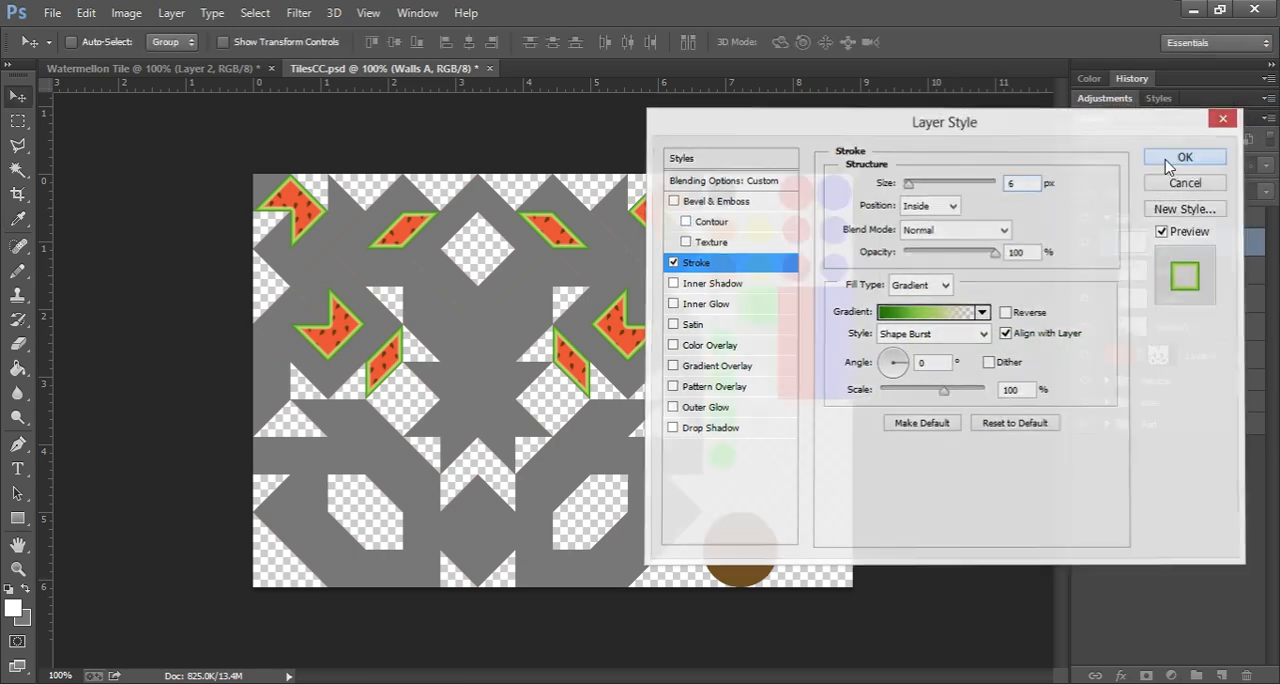
Step: Copy the layer style of Walls A and paste it onto the Walls B, Walls C and Walls D layers
right_click(1214, 252)
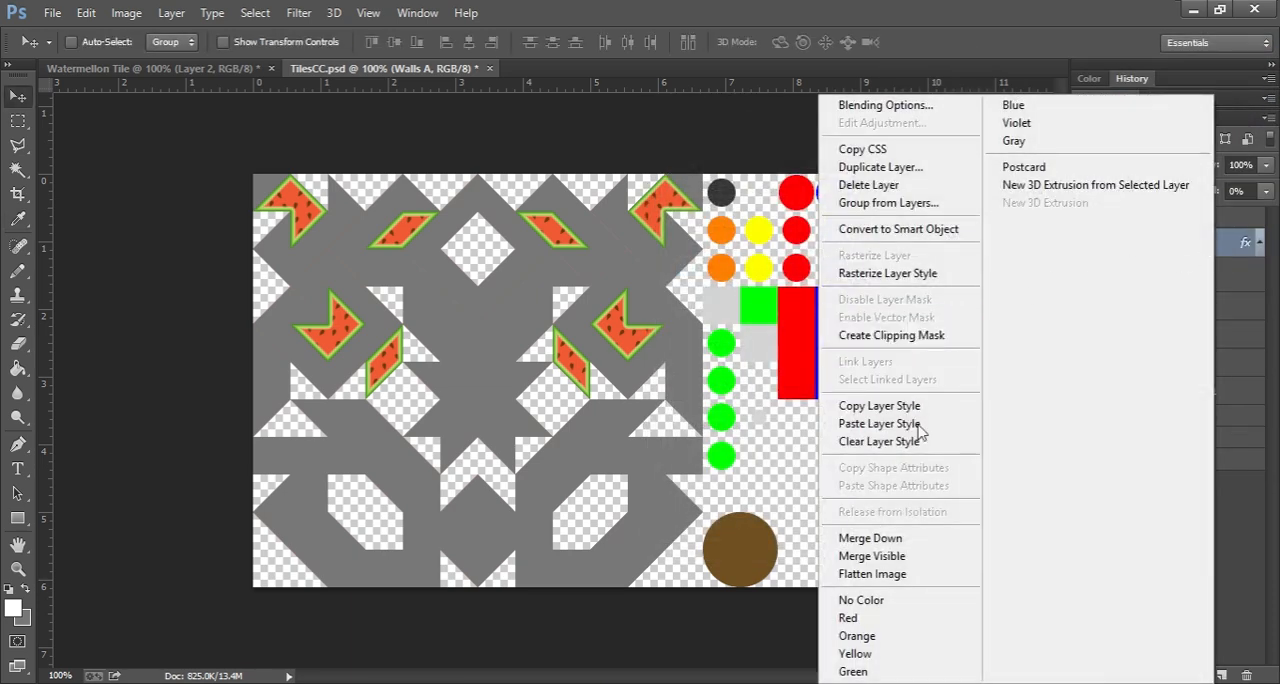
left_click(880, 405)
left_click(1238, 308)
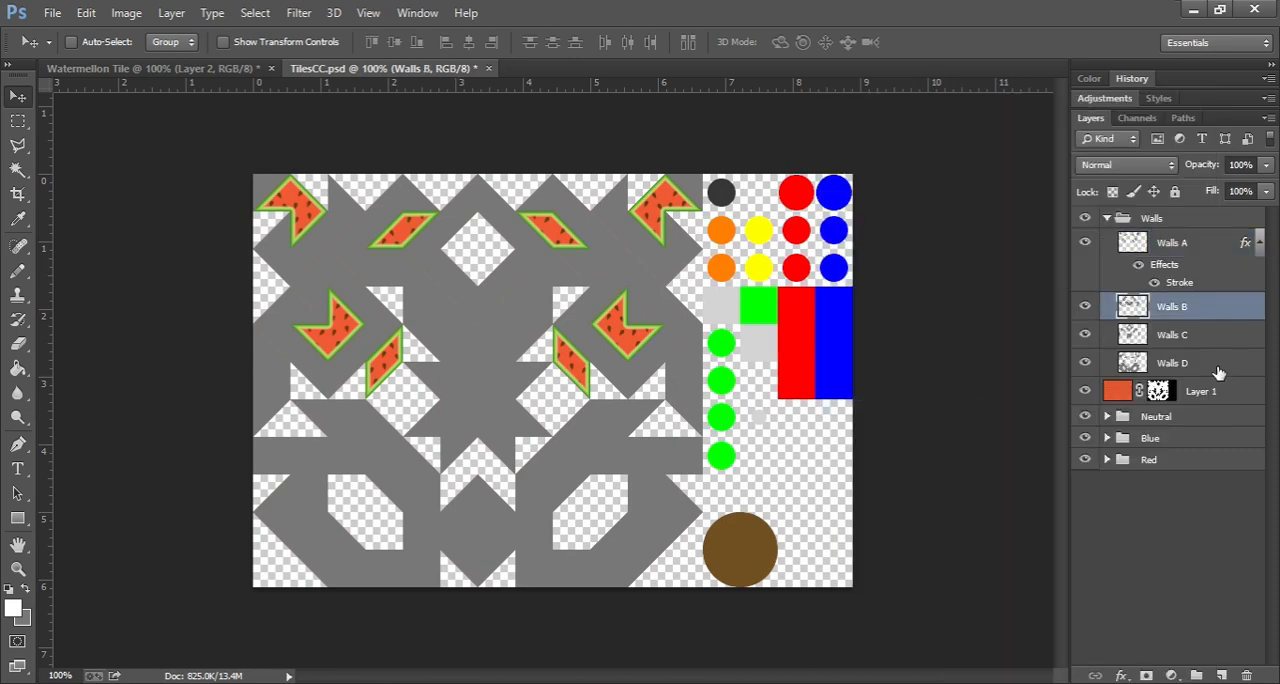
left_click(1216, 373, "shift")
right_click(1222, 340)
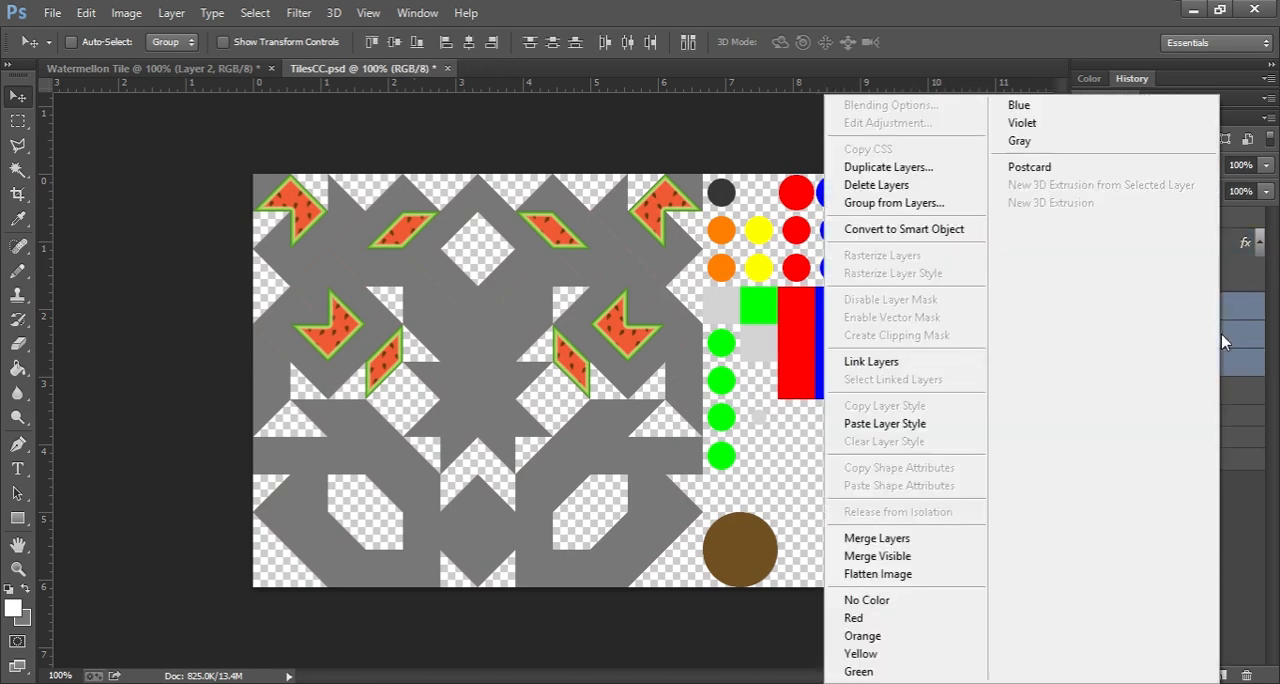
left_click(893, 428)
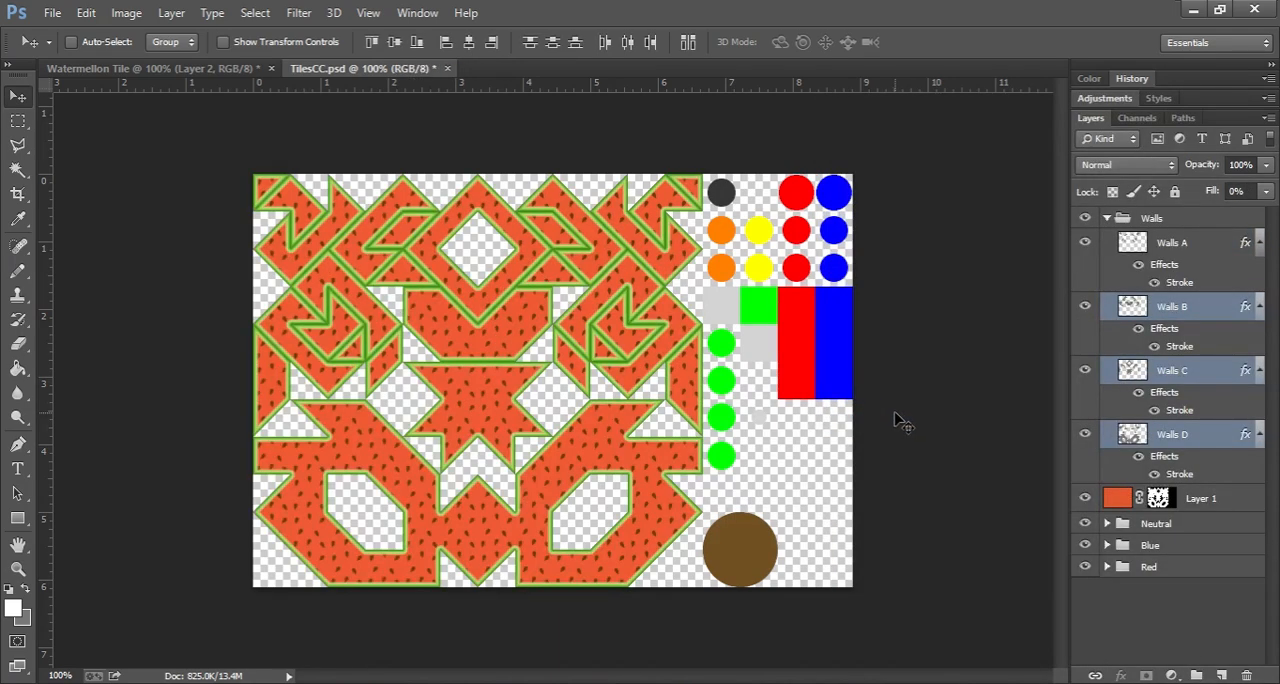
Step: Increase the stroke size in the Walls A layer style to 8 px
double_click(1199, 245)
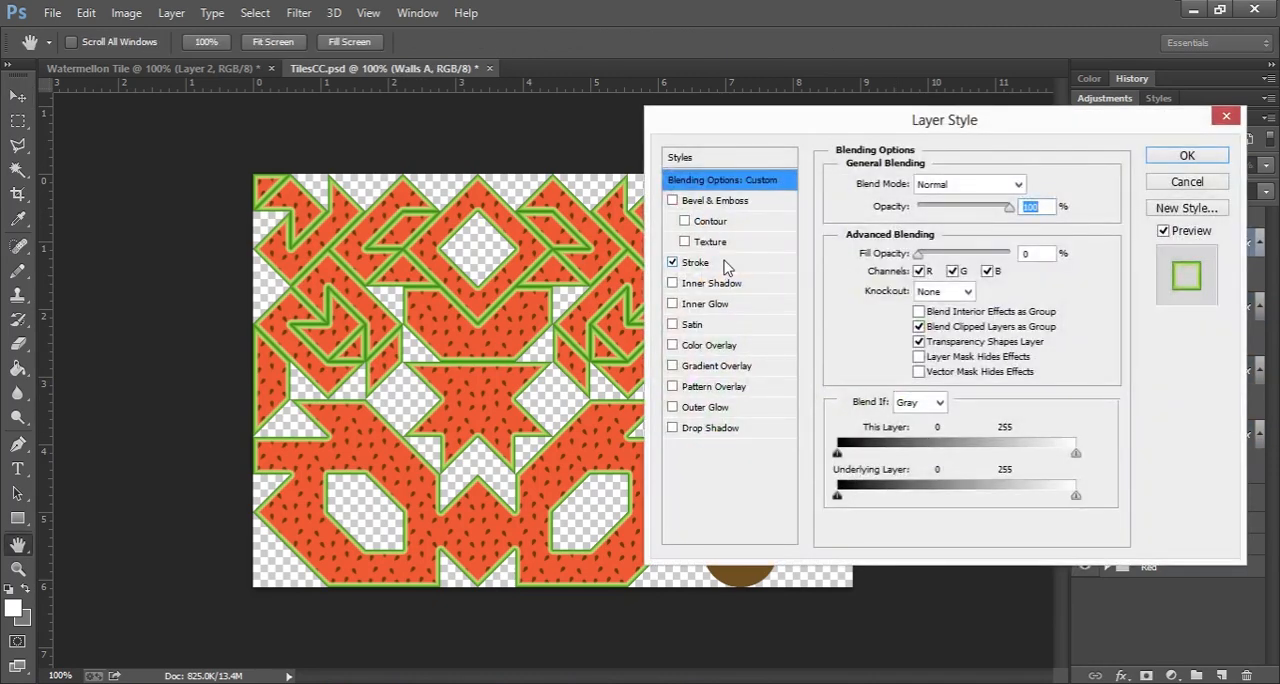
left_click(727, 264)
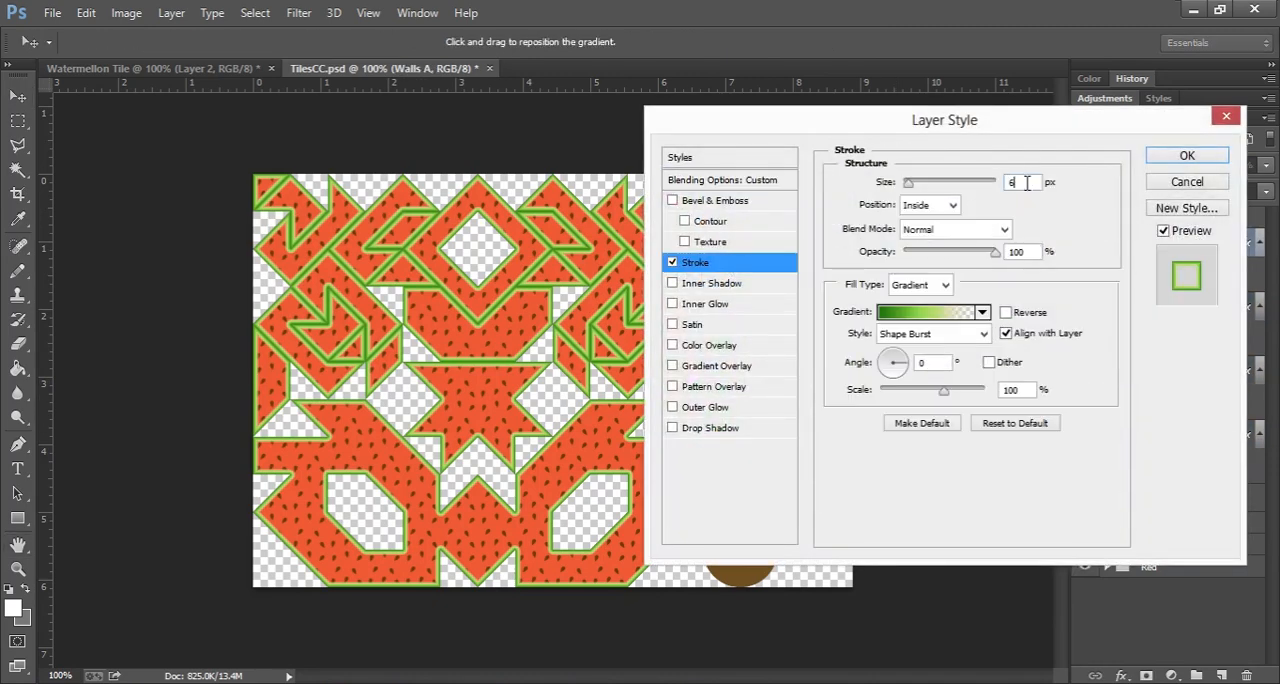
key("Up")
key("Up")
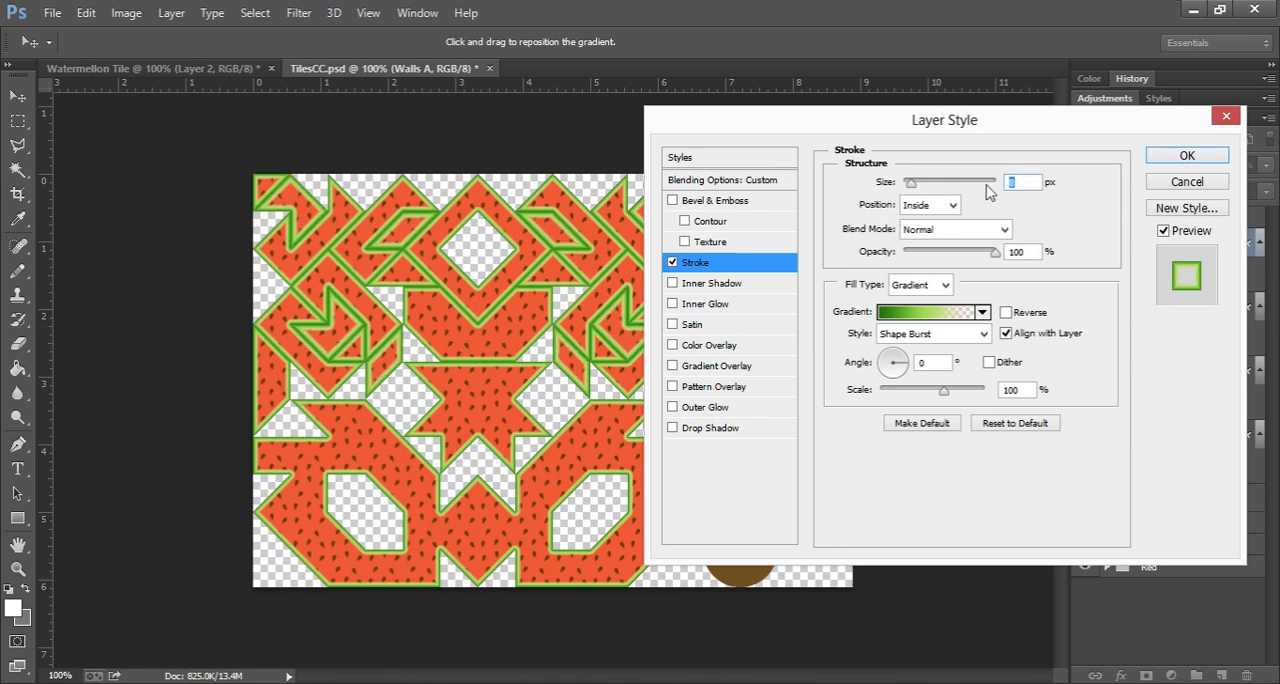
Step: Add a Bevel & Emboss effect to Walls A with the Chisel Soft technique and a depth of 52%
left_click(672, 201)
left_click(719, 202)
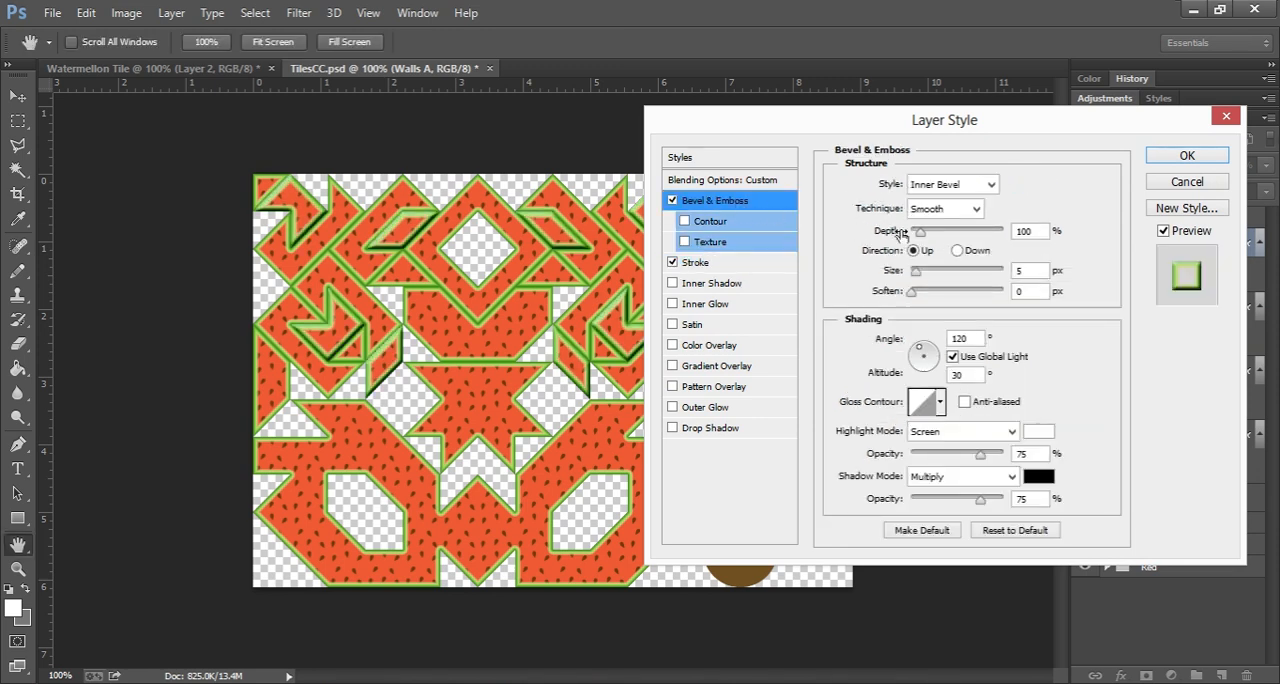
left_click(974, 209)
left_click(950, 245)
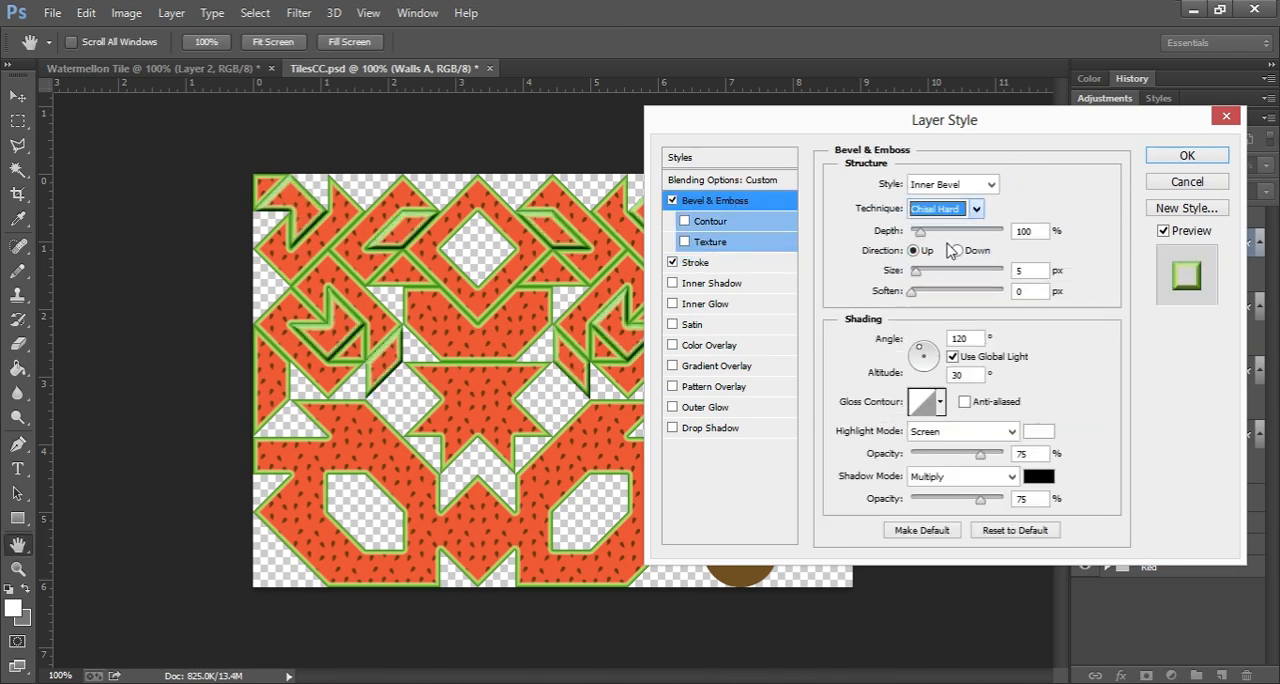
left_click_drag(924, 237, 918, 240)
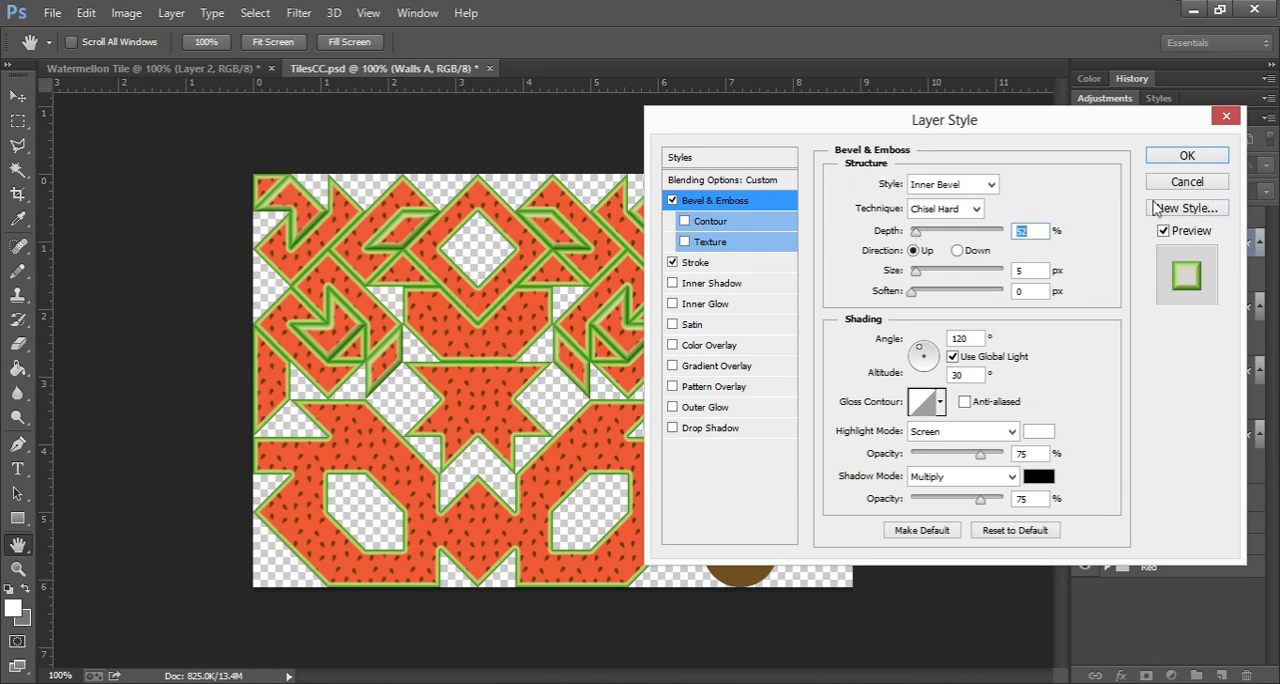
left_click(945, 208)
left_click(955, 260)
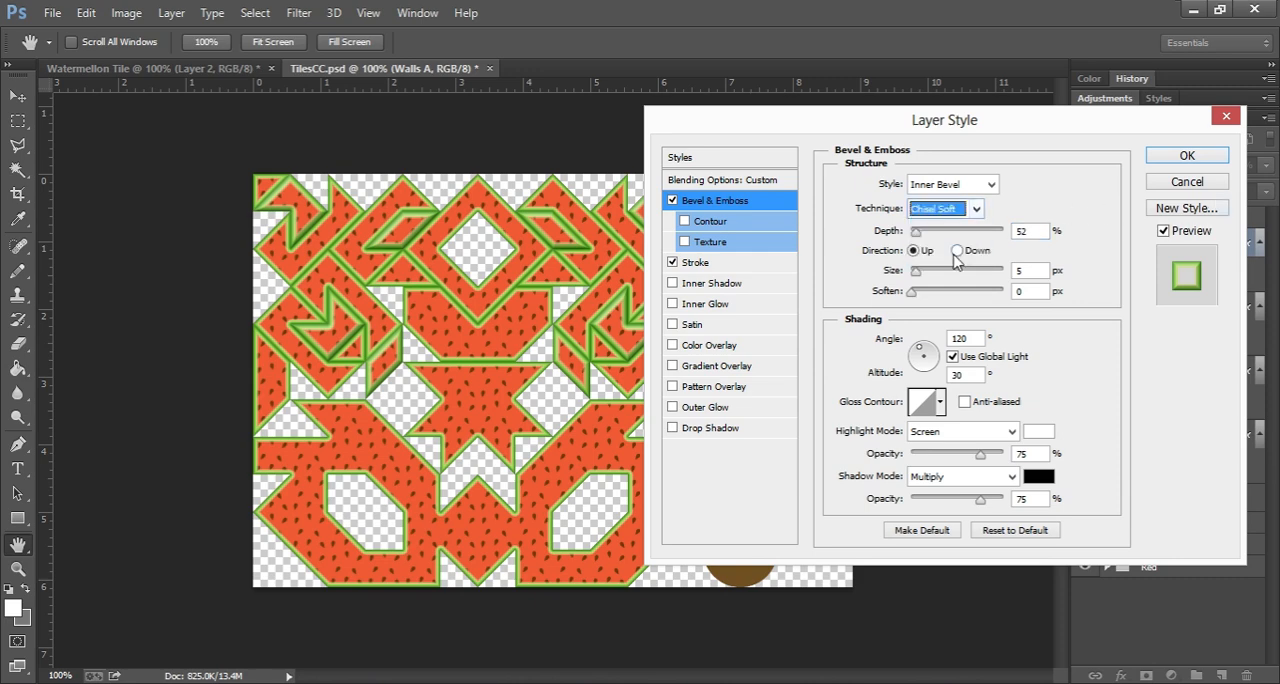
left_click(1186, 157)
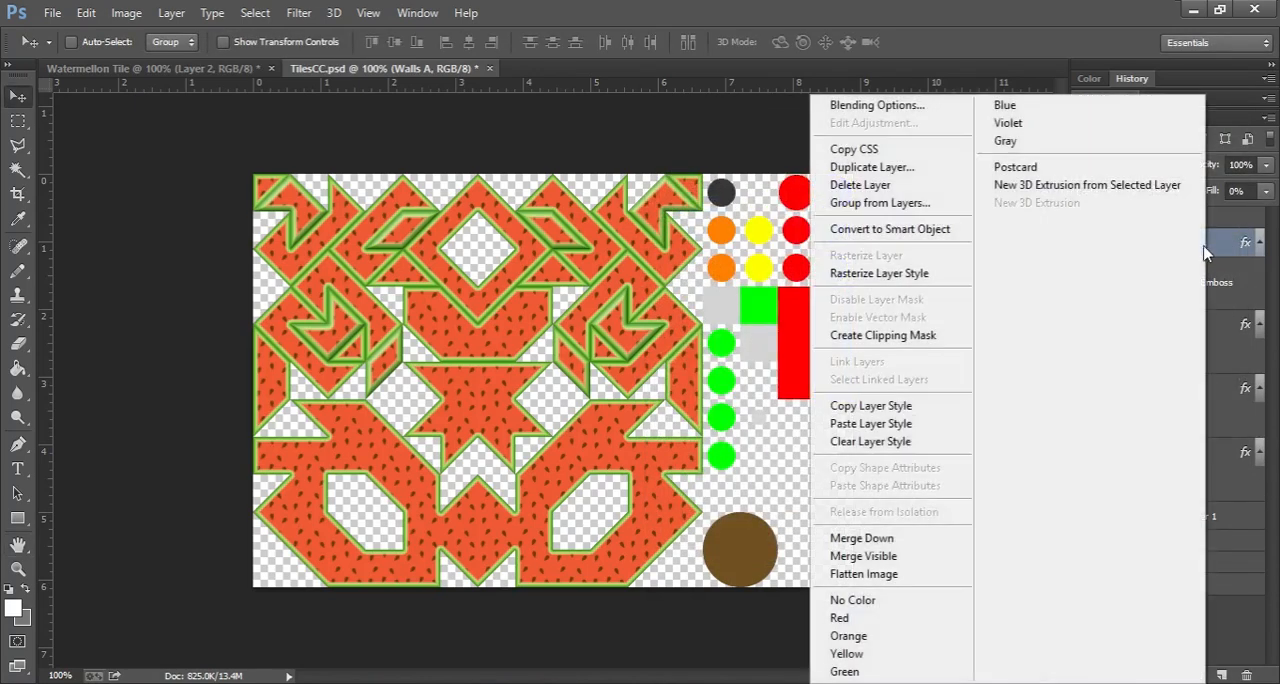
Step: Copy the Walls A style with the bevel and wider stroke, and paste it onto Walls B, Walls C and Walls D
right_click(1205, 250)
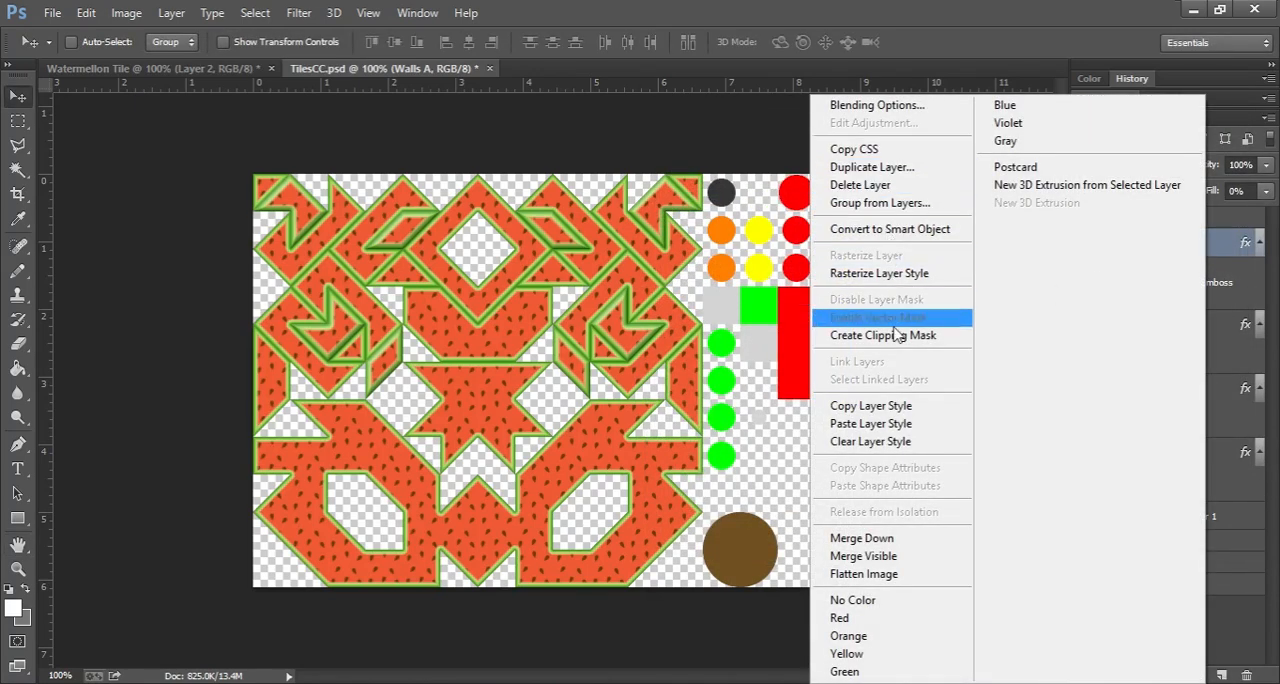
left_click(878, 408)
left_click(1197, 335)
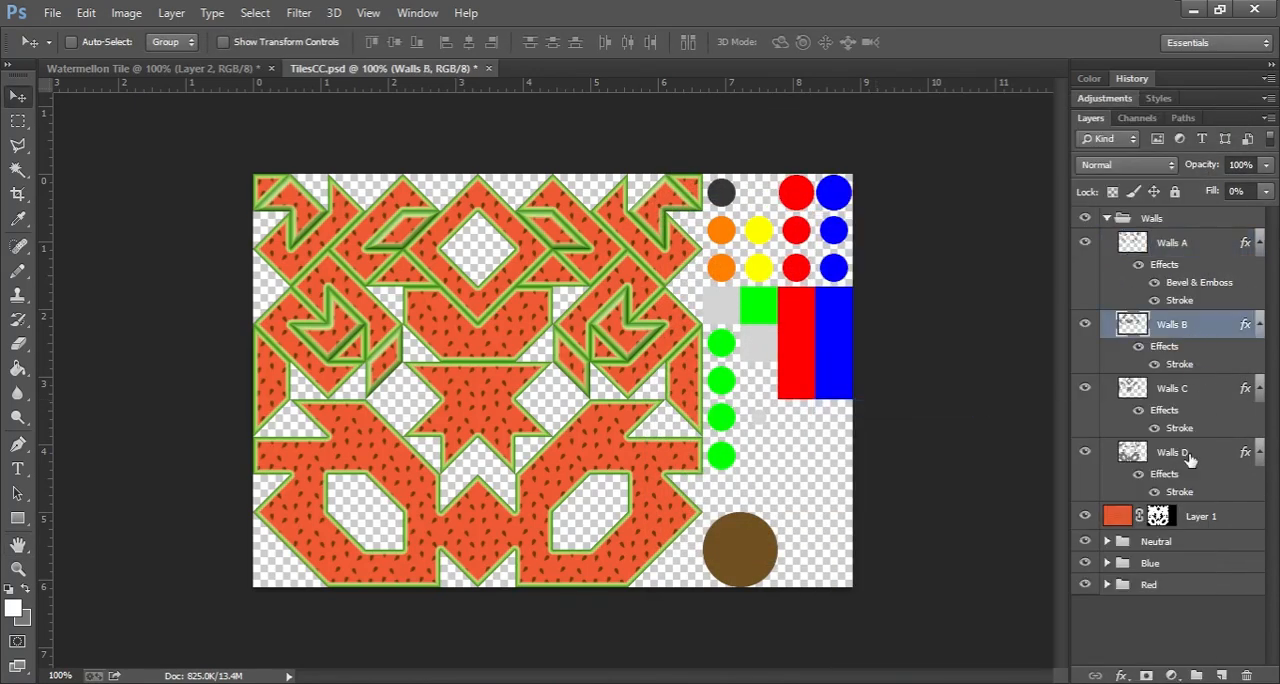
left_click(1201, 459, "shift")
right_click(1174, 455)
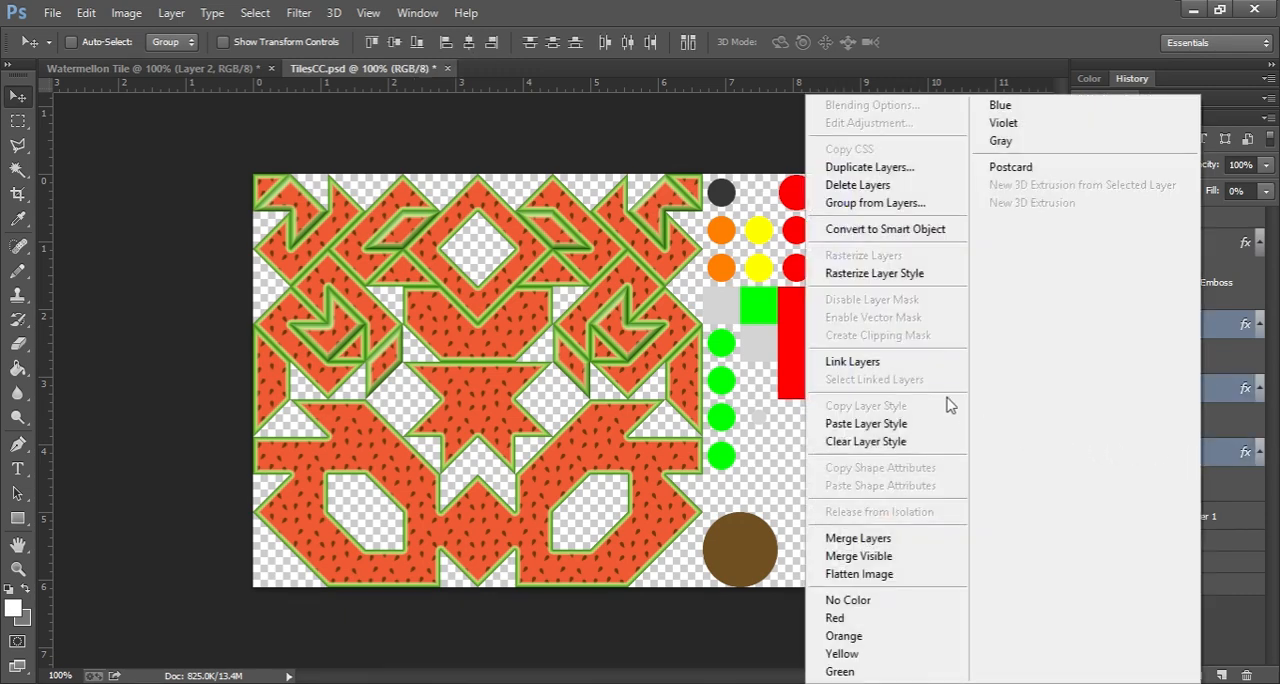
left_click(903, 423)
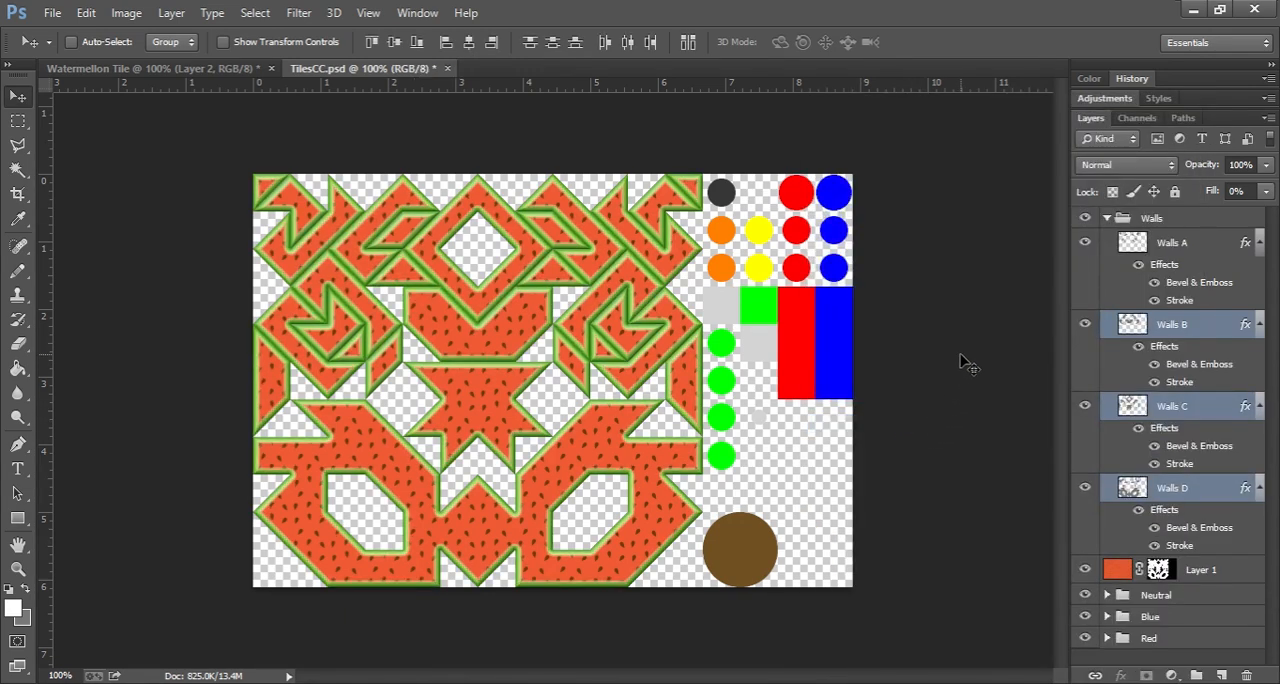
Step: Select the whole wall tile area up to the edge of the item tiles with a rectangular marquee and copy it merged
left_click(18, 121)
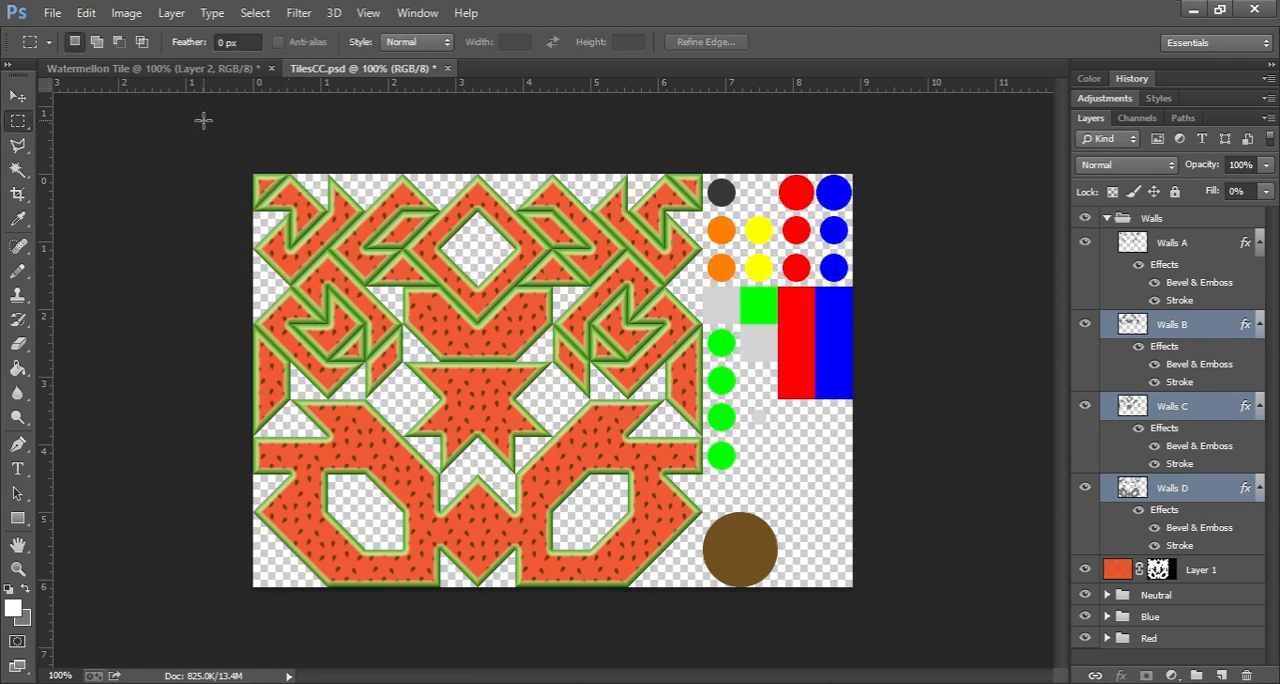
left_click_drag(203, 120, 697, 626)
scroll(706, 303, "up", 1)
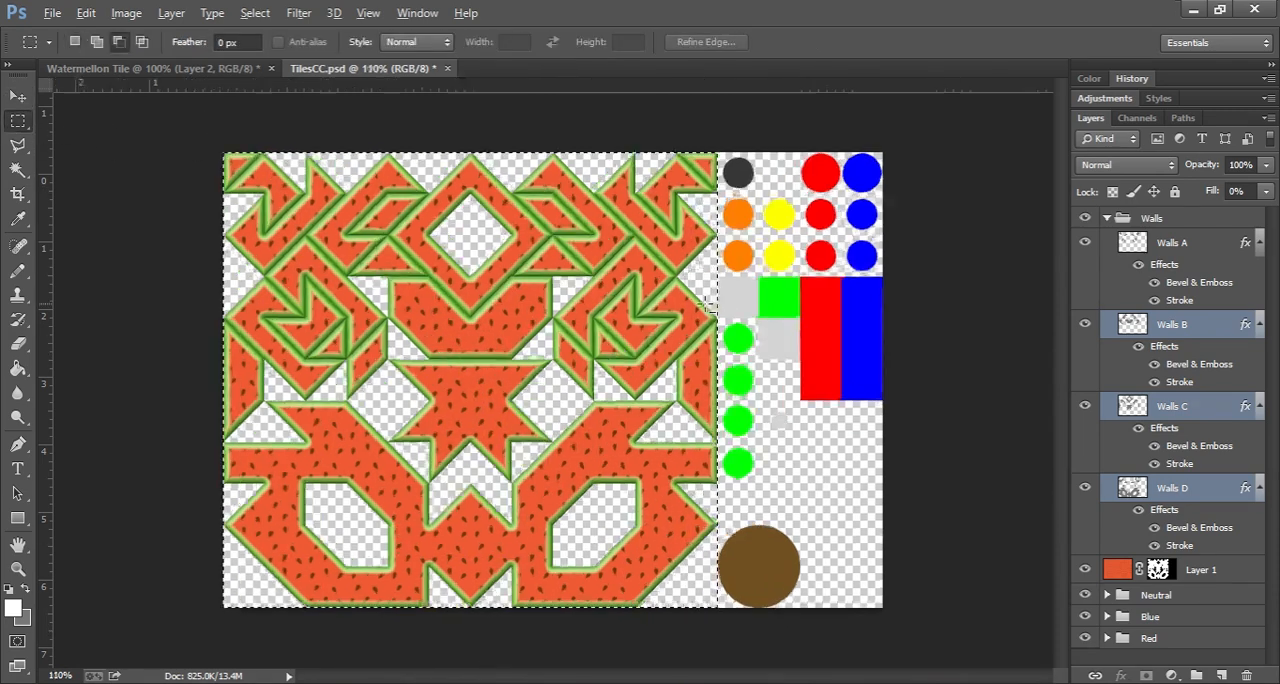
scroll(707, 304, "up", 12)
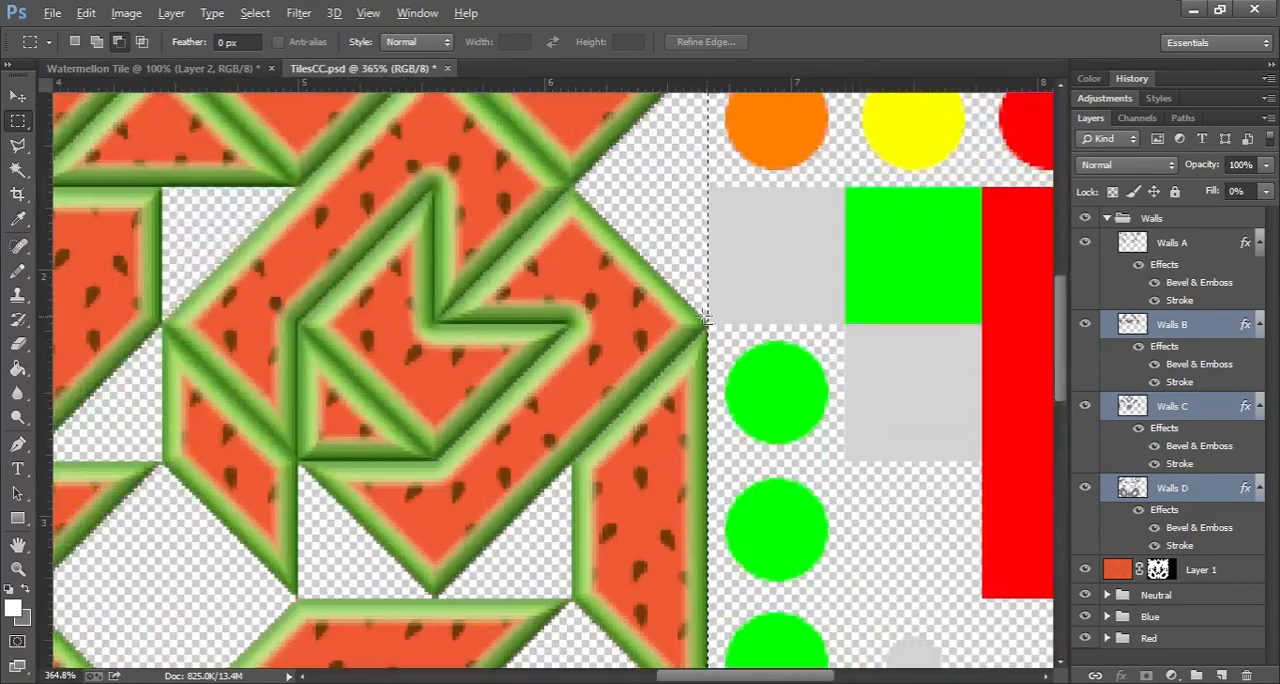
scroll(706, 318, "down", 6)
scroll(250, 140, "down", 1)
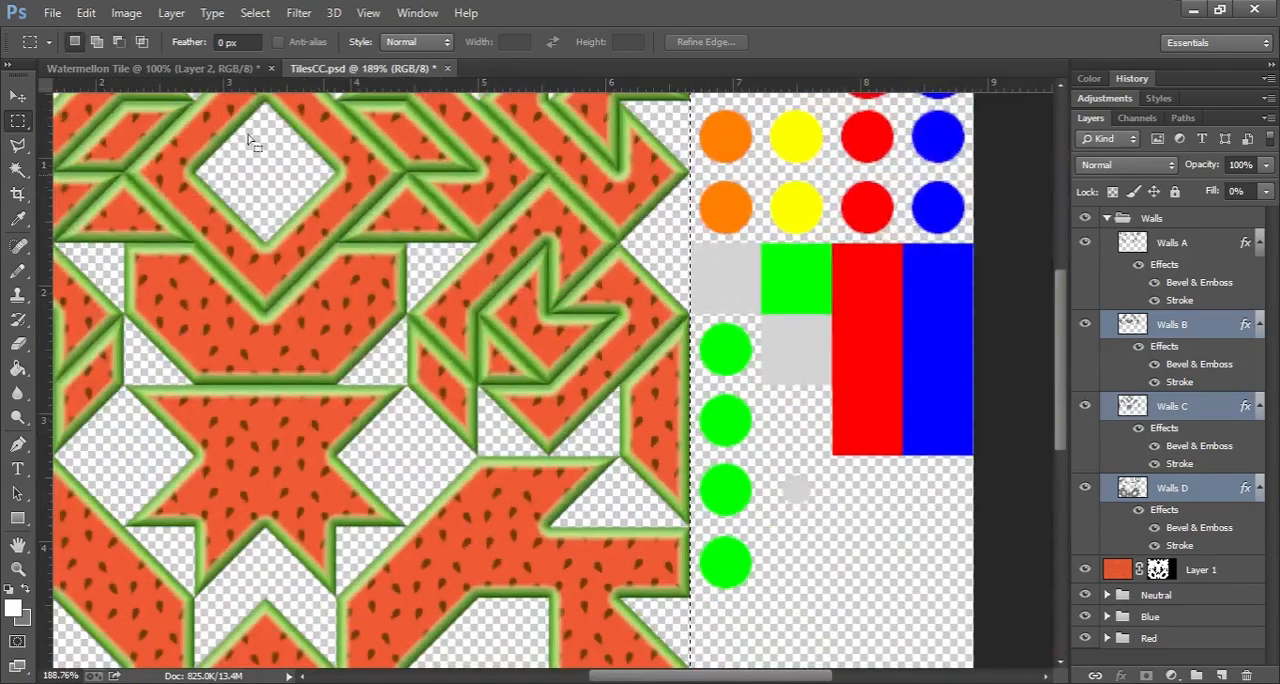
left_click(86, 13)
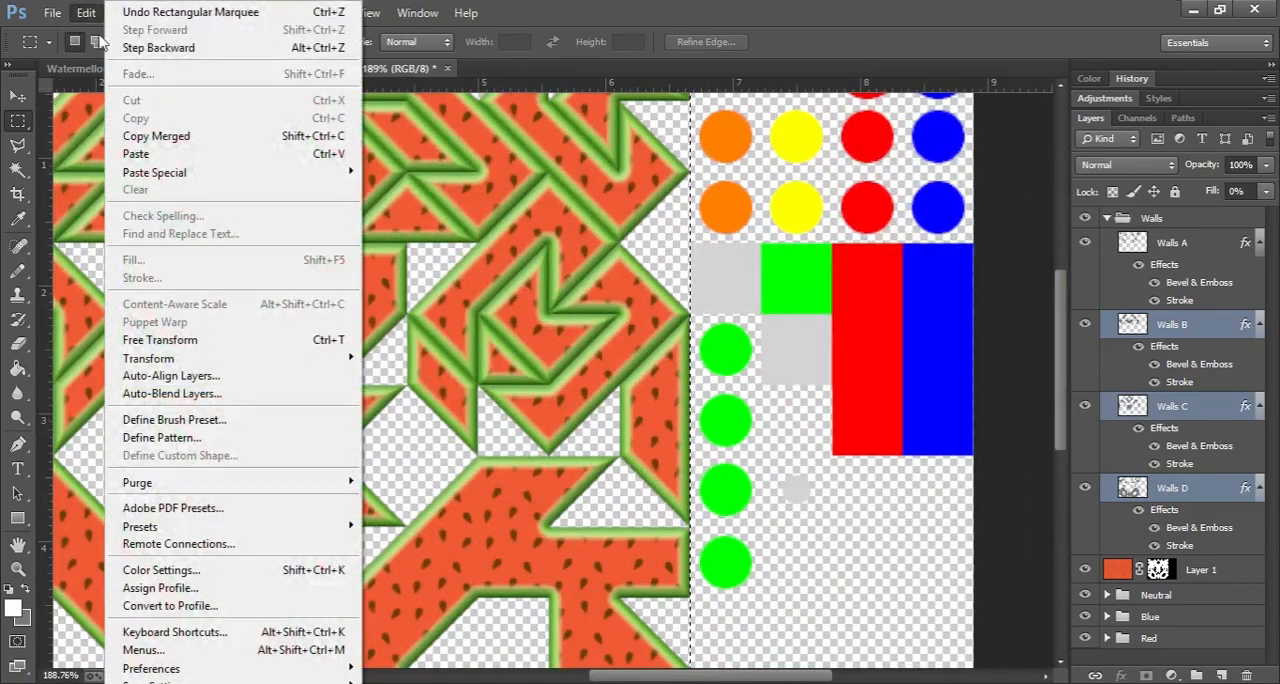
left_click(170, 148)
Step: Open tiles.png from the TagPro-Tile-Templates folder
left_click(53, 13)
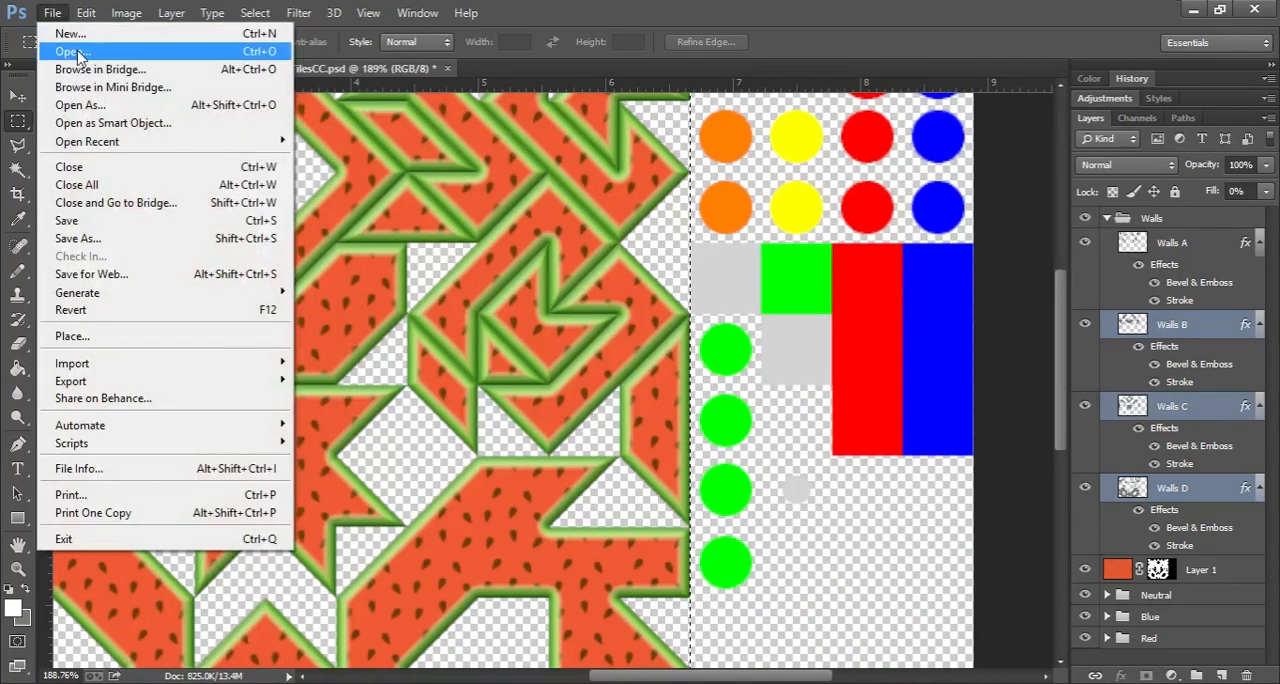
left_click(77, 55)
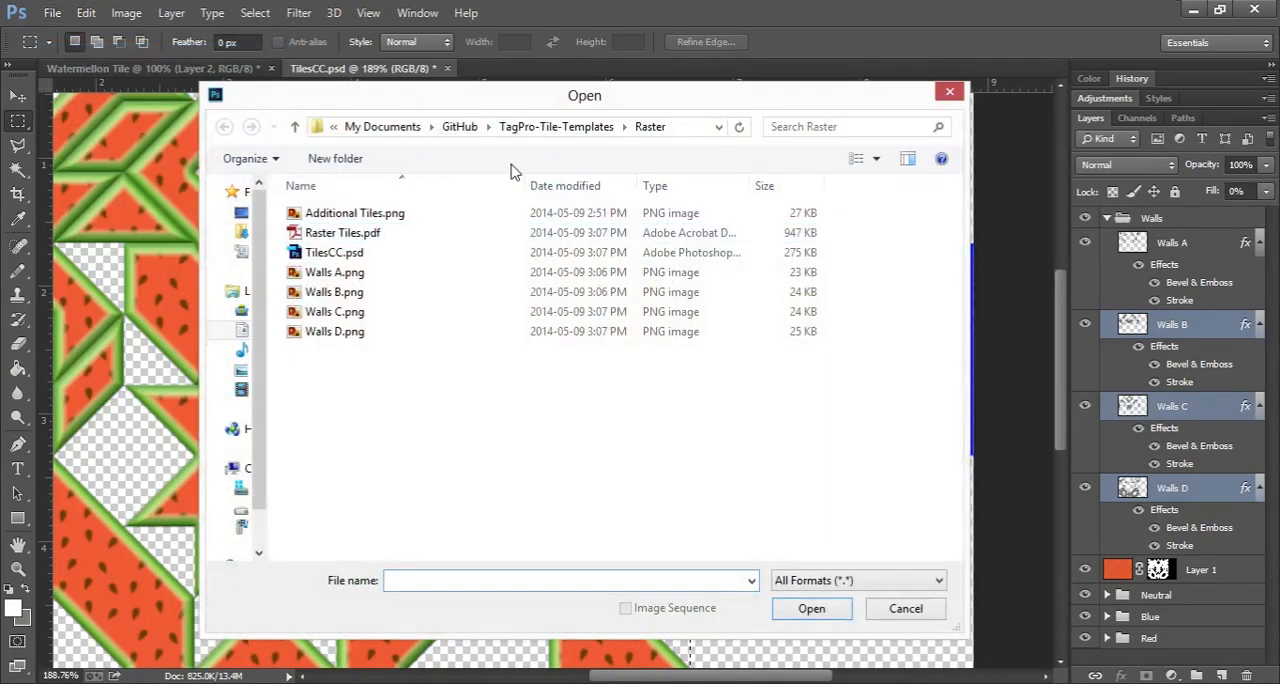
left_click(614, 128)
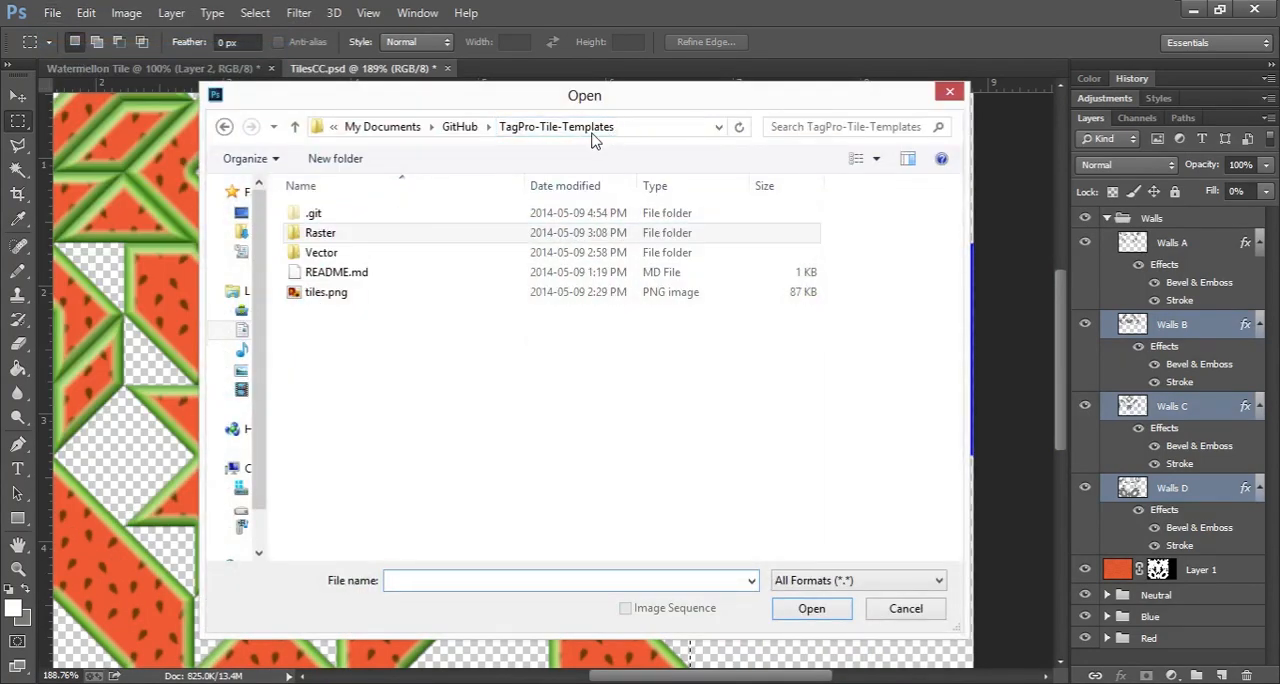
double_click(329, 293)
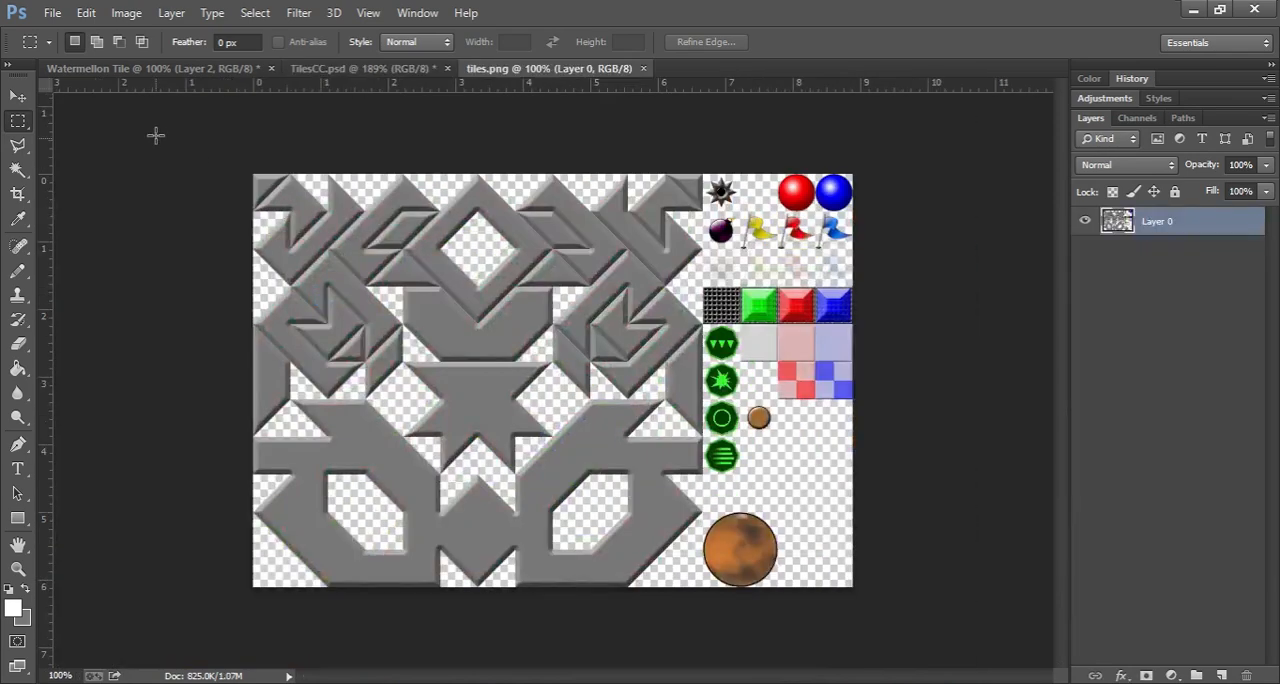
Step: Select the gray wall tile area in tiles.png with a rectangular marquee and delete it
left_click_drag(229, 205, 700, 640)
scroll(706, 363, "up", 5)
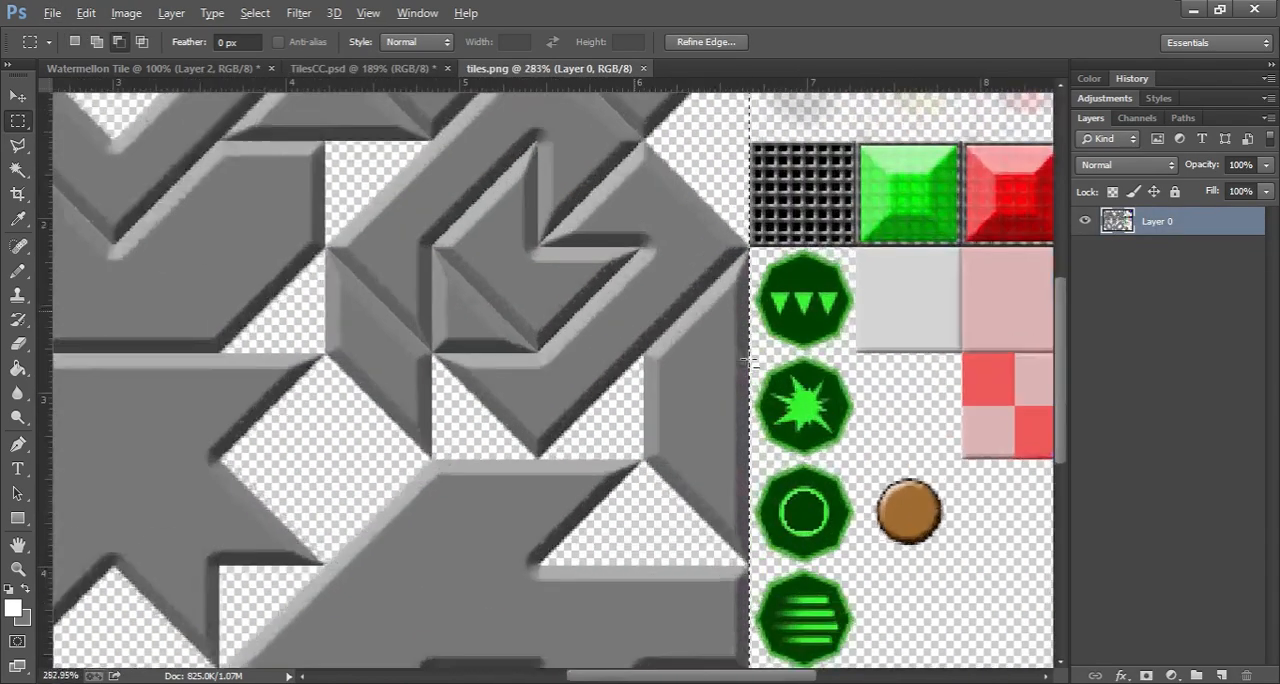
scroll(746, 362, "up", 3)
key("Delete")
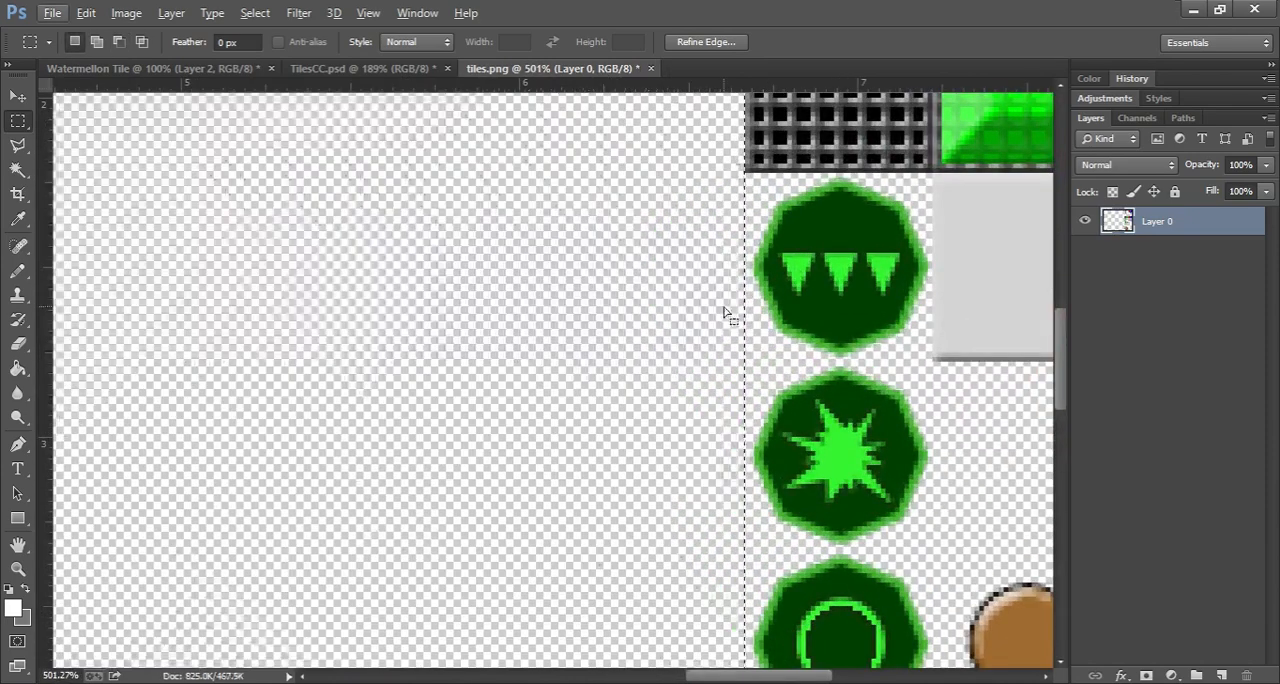
Step: Paste the copied watermelon wall tiles into the emptied wall area of tiles.png
scroll(140, 212, "down", 5)
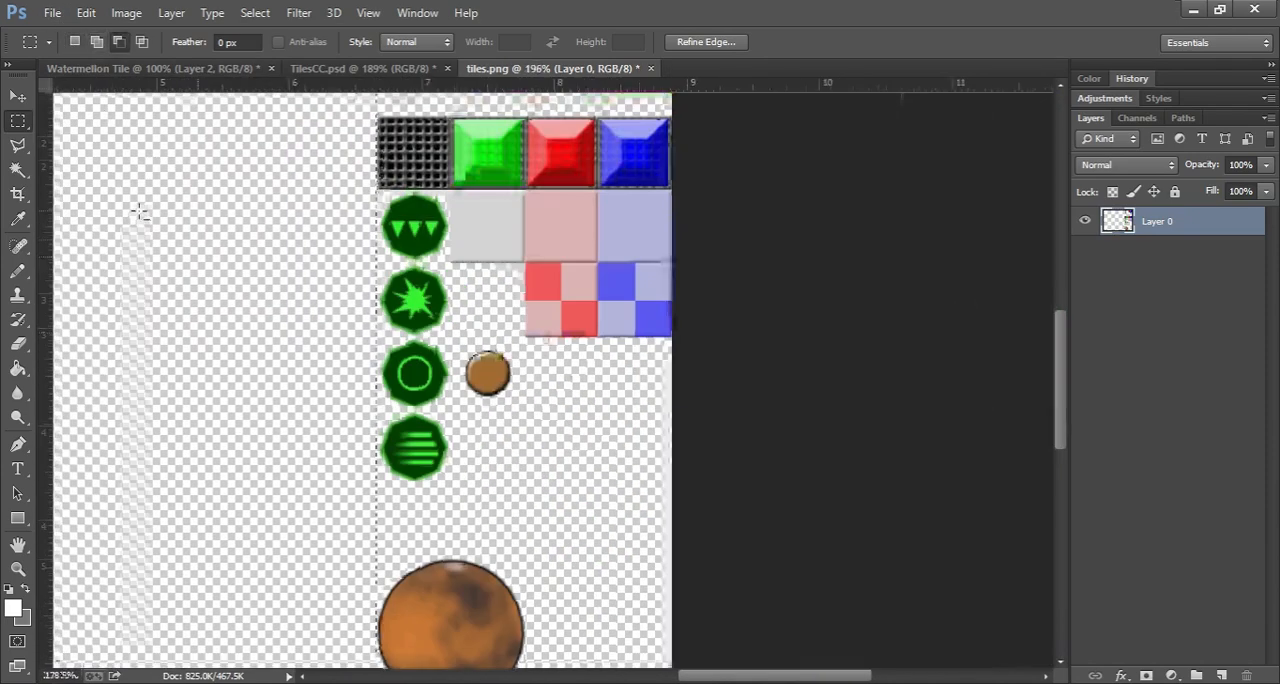
scroll(140, 212, "down", 3)
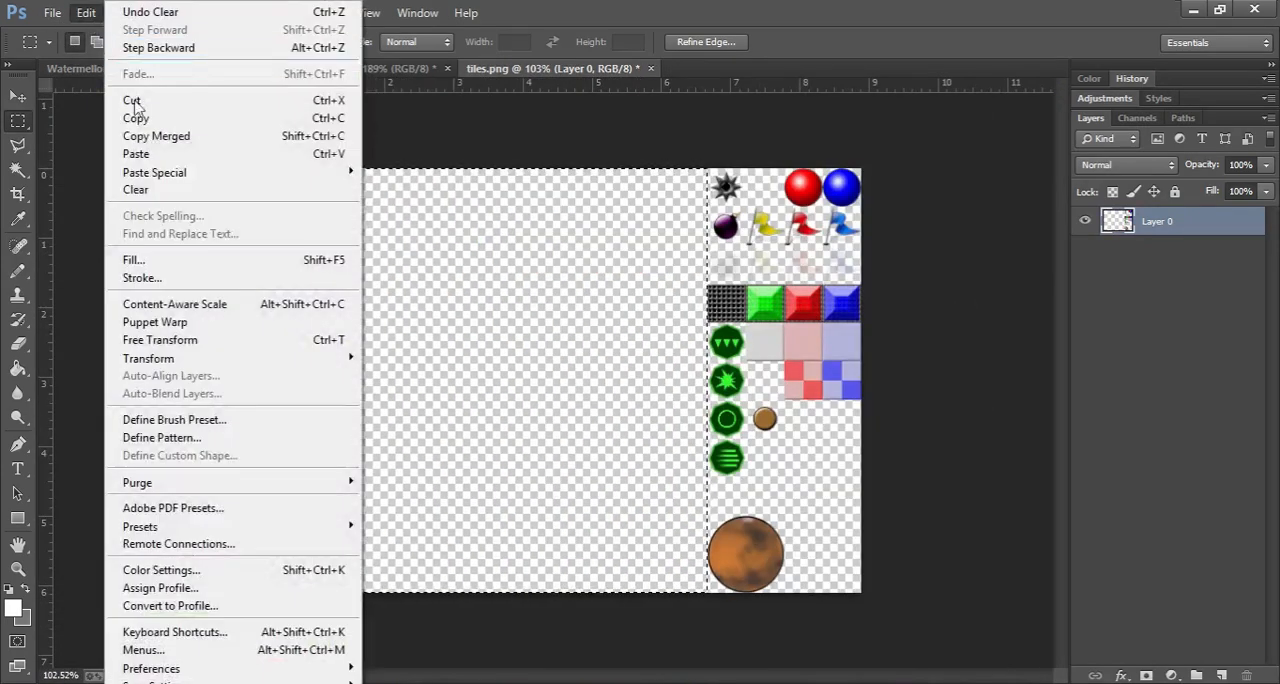
left_click(138, 154)
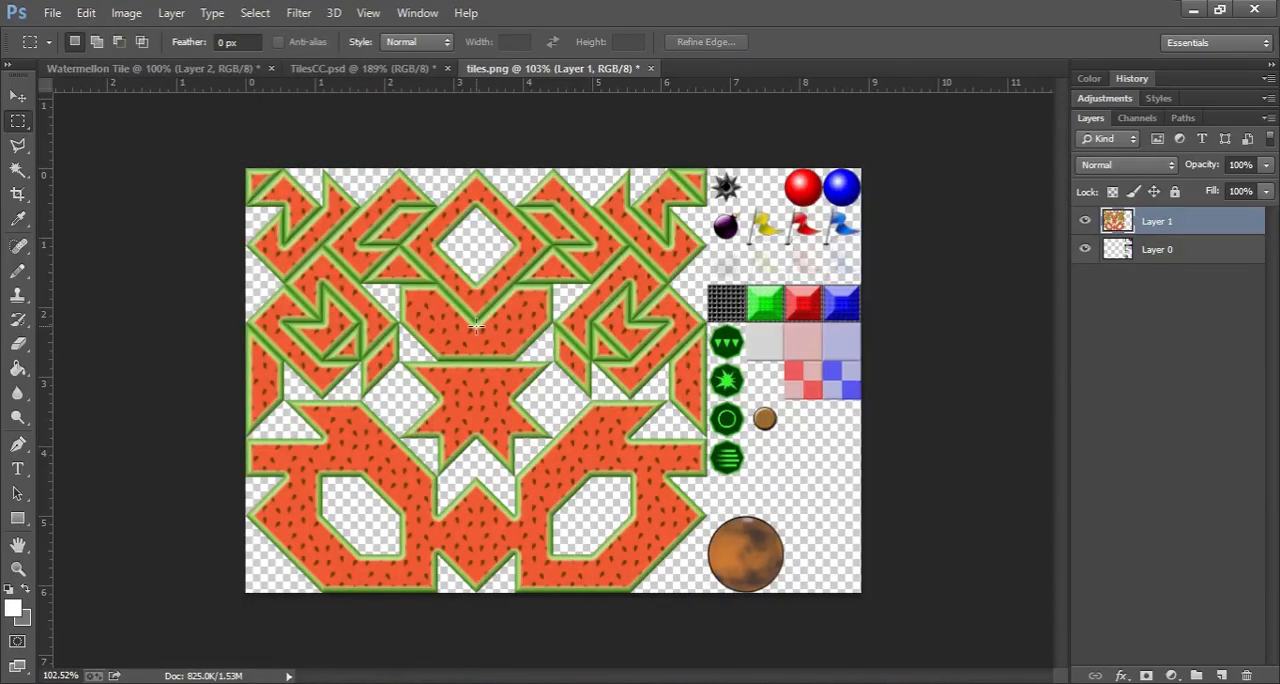
left_click(18, 96)
Step: Save a PNG copy named Watermellon Tiles in the TagPro-Tile-Templates folder, using smallest compression and no interlacing
left_click(52, 12)
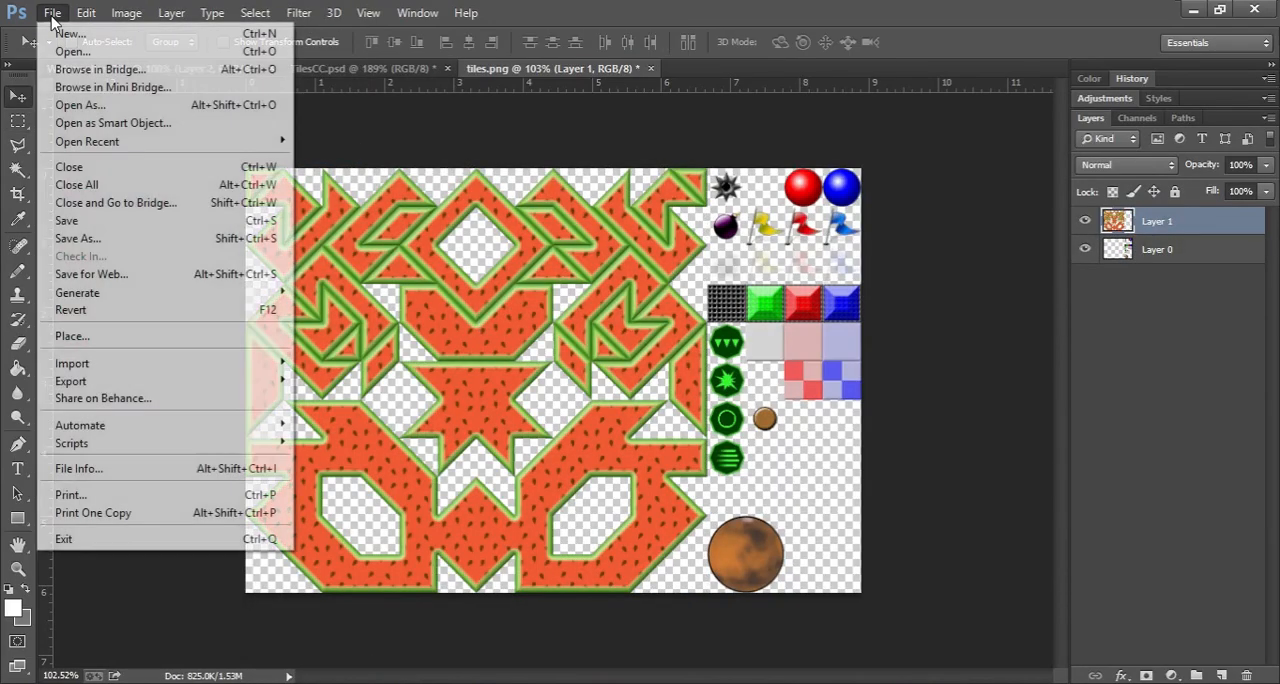
left_click(114, 245)
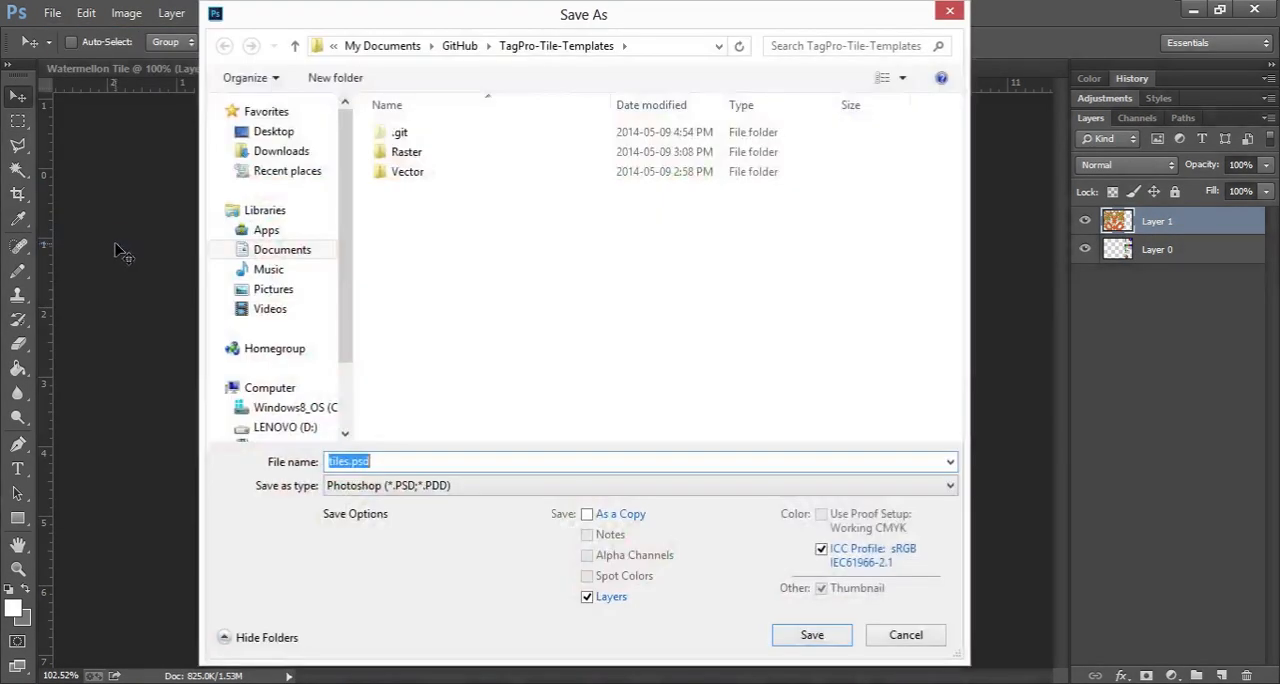
left_click(433, 486)
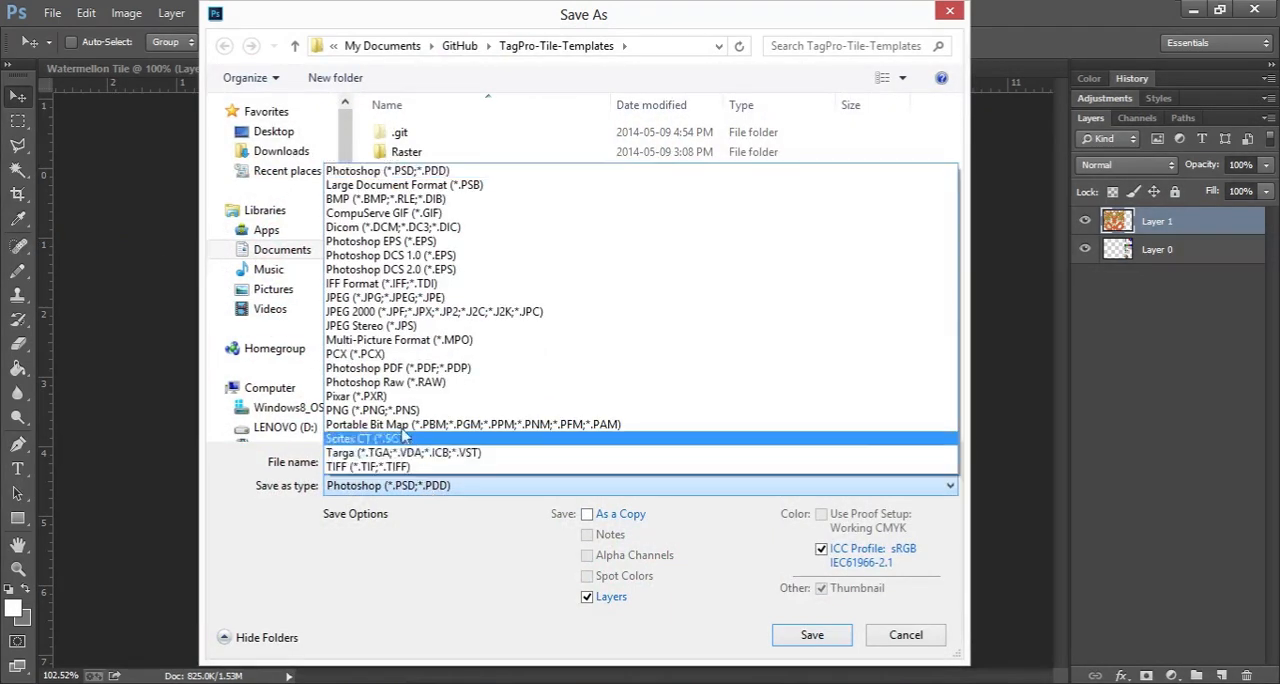
left_click(391, 409)
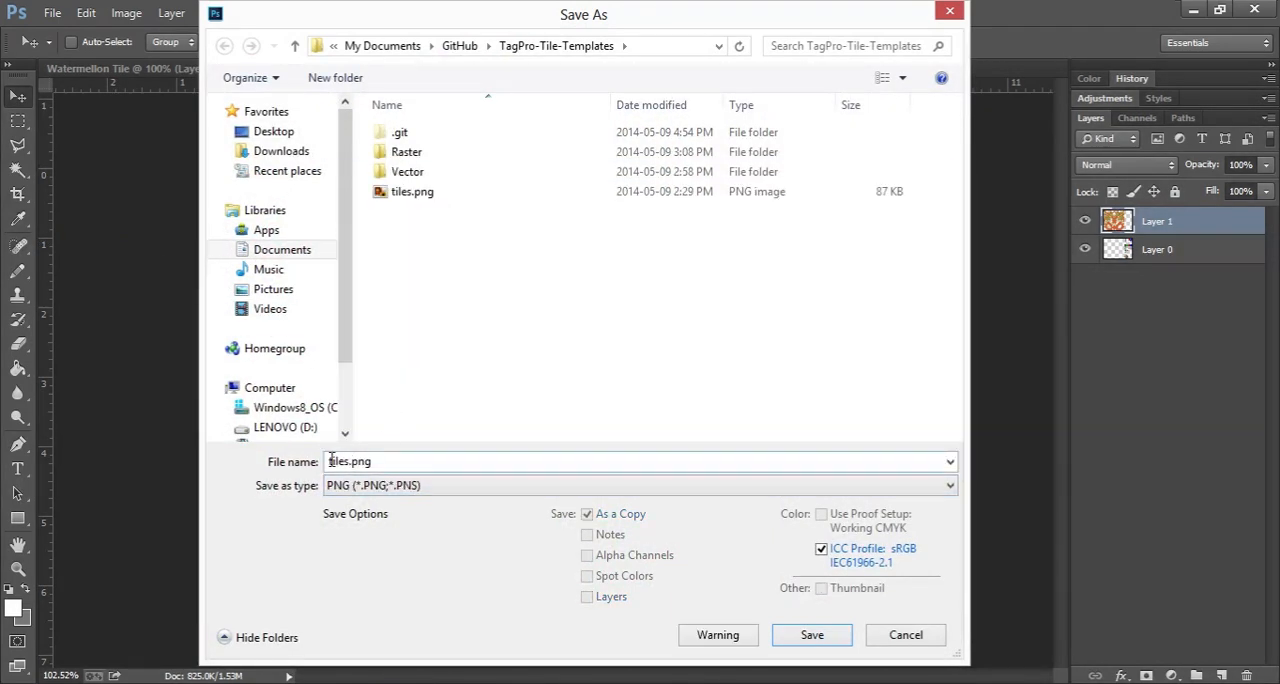
double_click(331, 462)
type("Waterme")
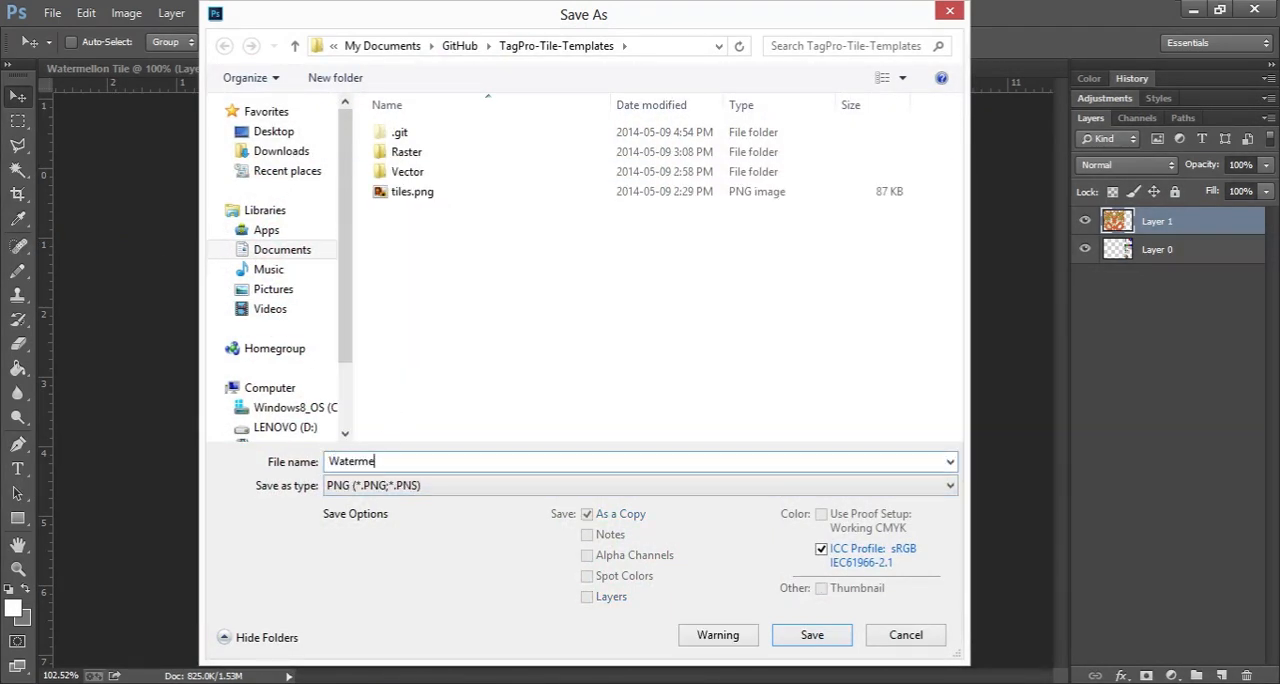
type("llon Tiles")
left_click(810, 635)
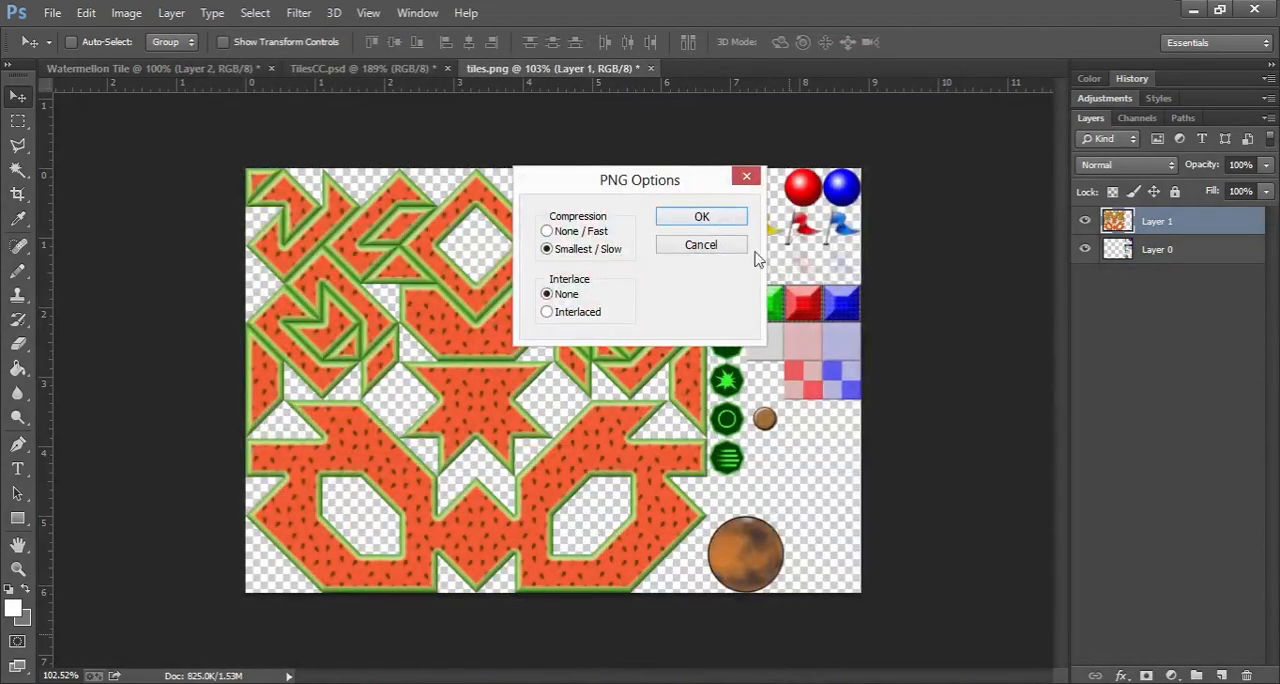
left_click(727, 220)
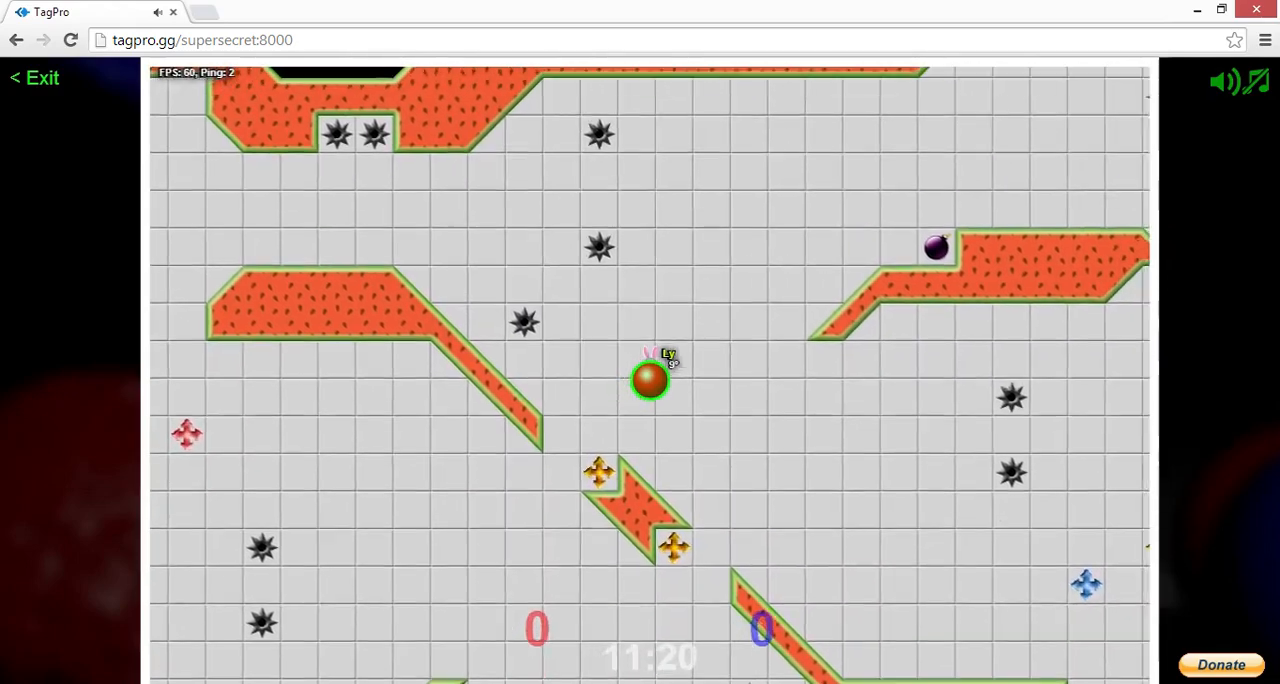
Step: Move the ball around the TagPro map in the browser to inspect the watermelon walls in the game
key("Left")
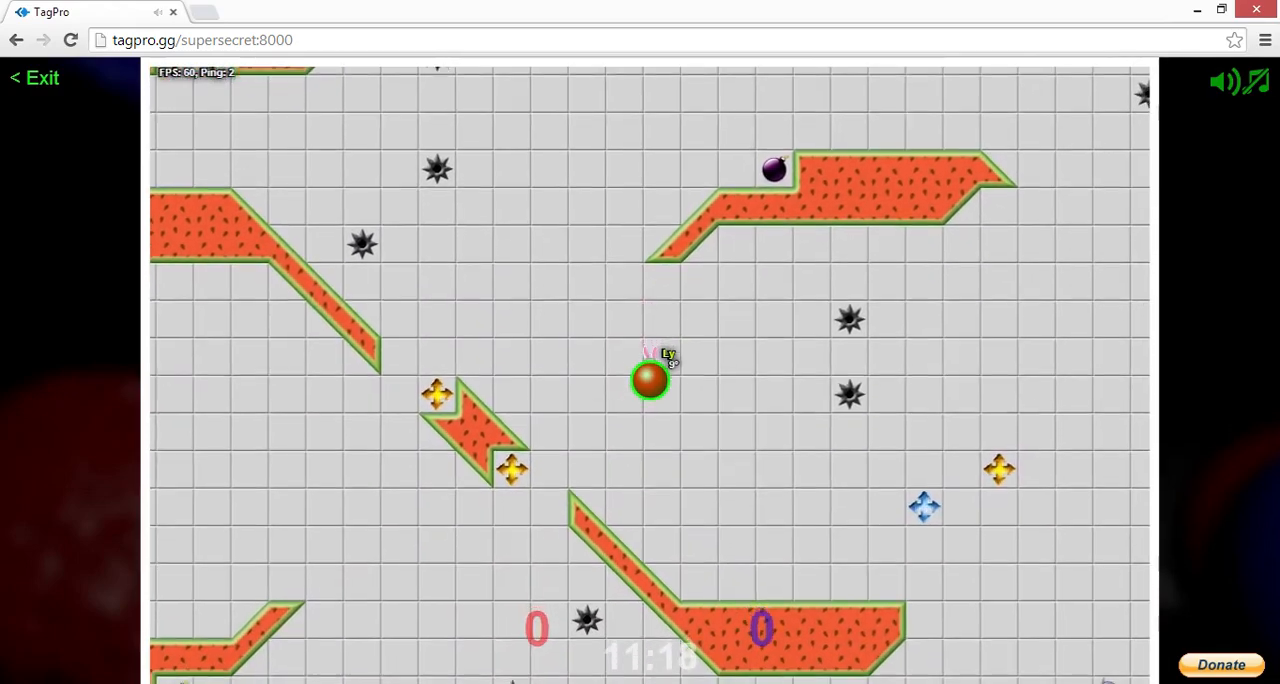
key("Down")
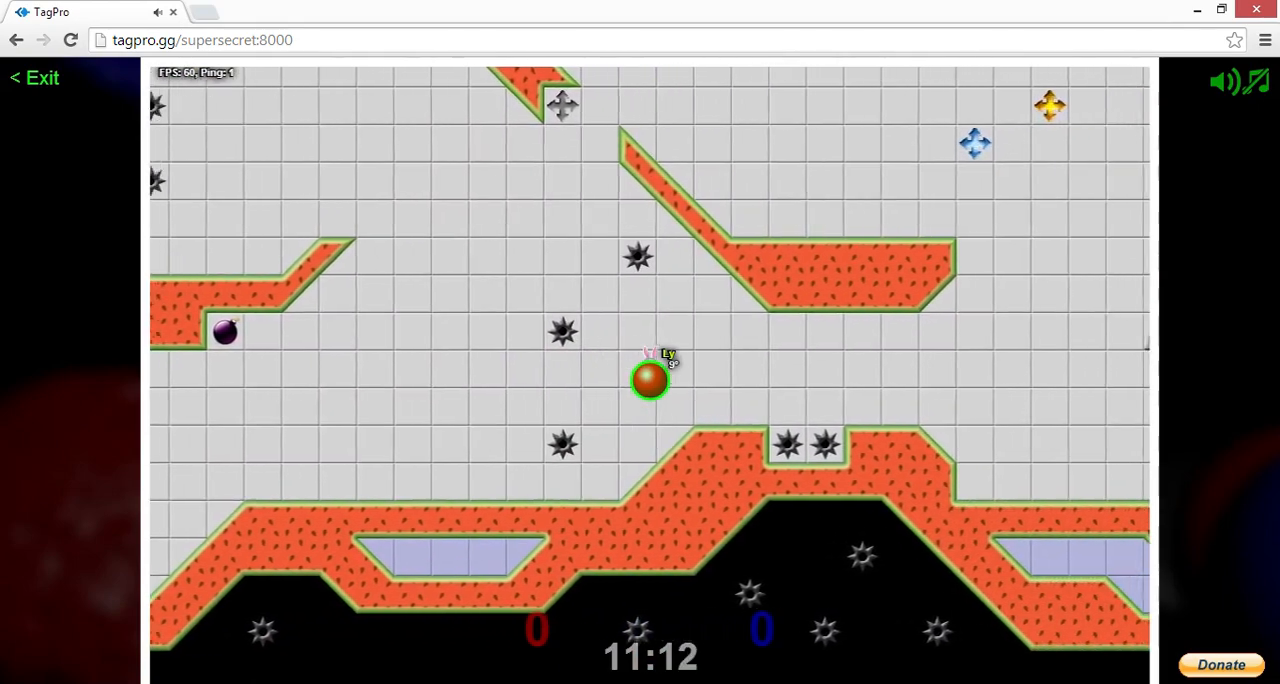
key("Right")
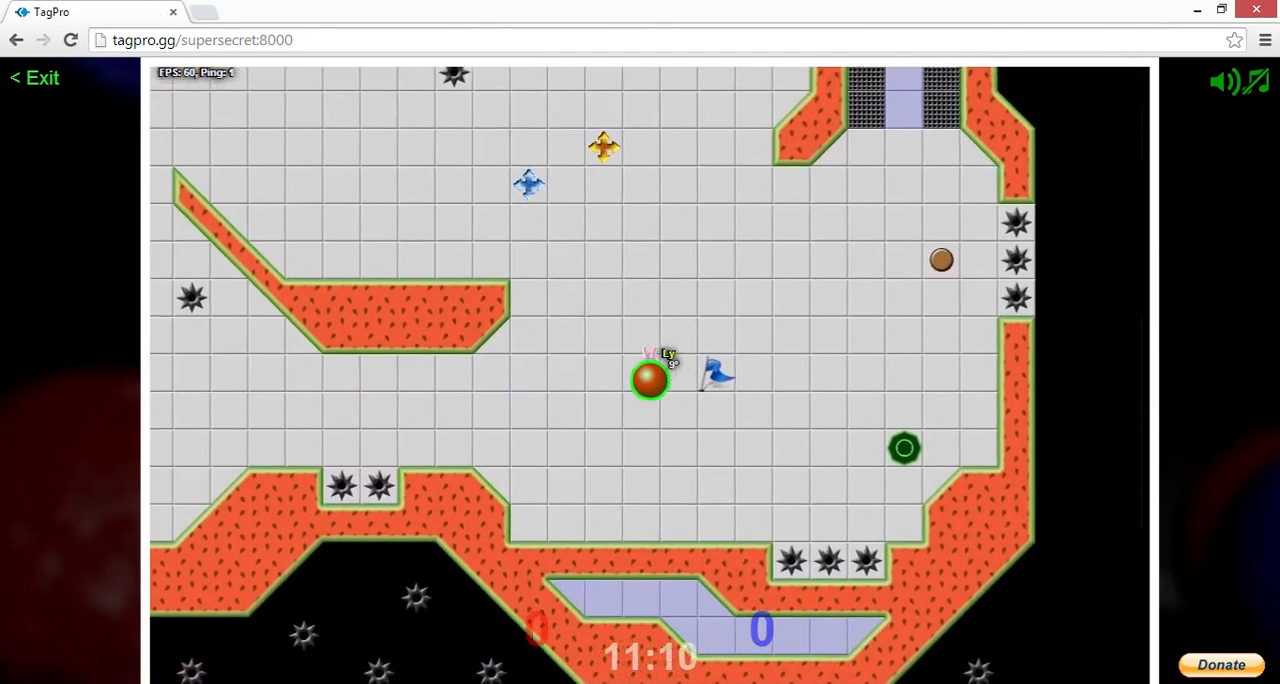